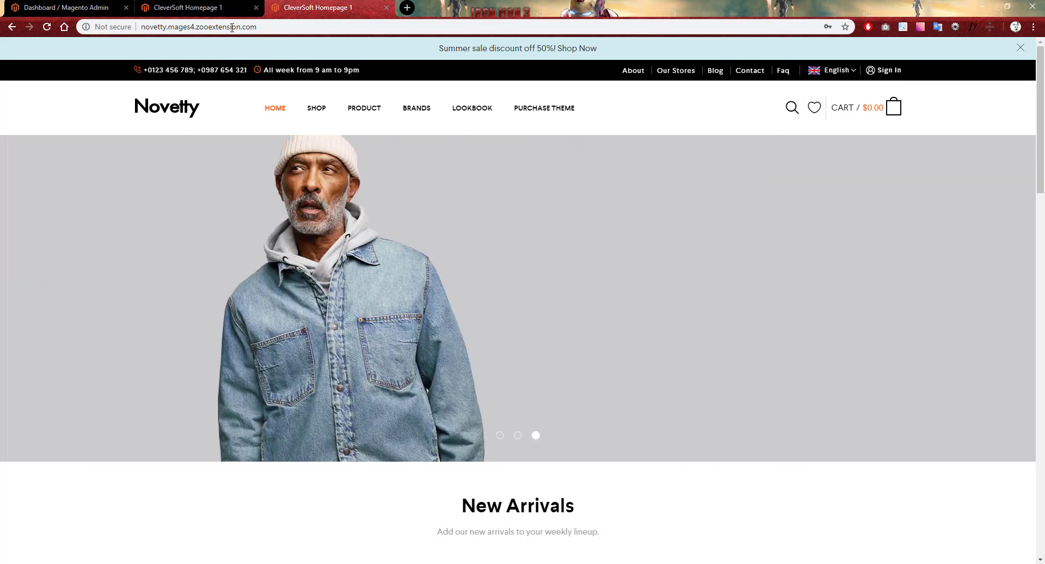
Step: Open the Header Top Link block for editing from the store admin's content blocks
left_click(189, 7)
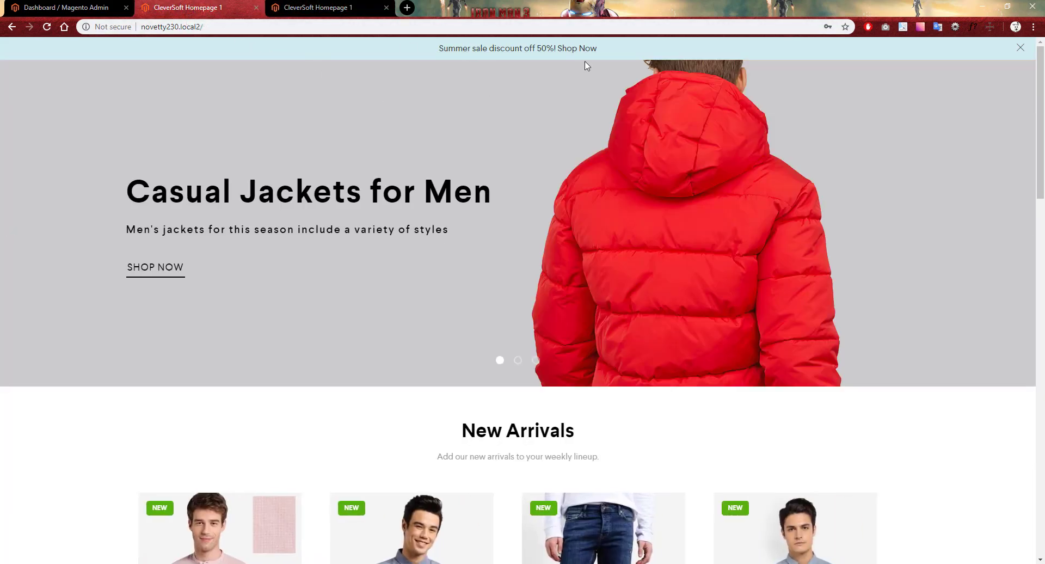
left_click(55, 8)
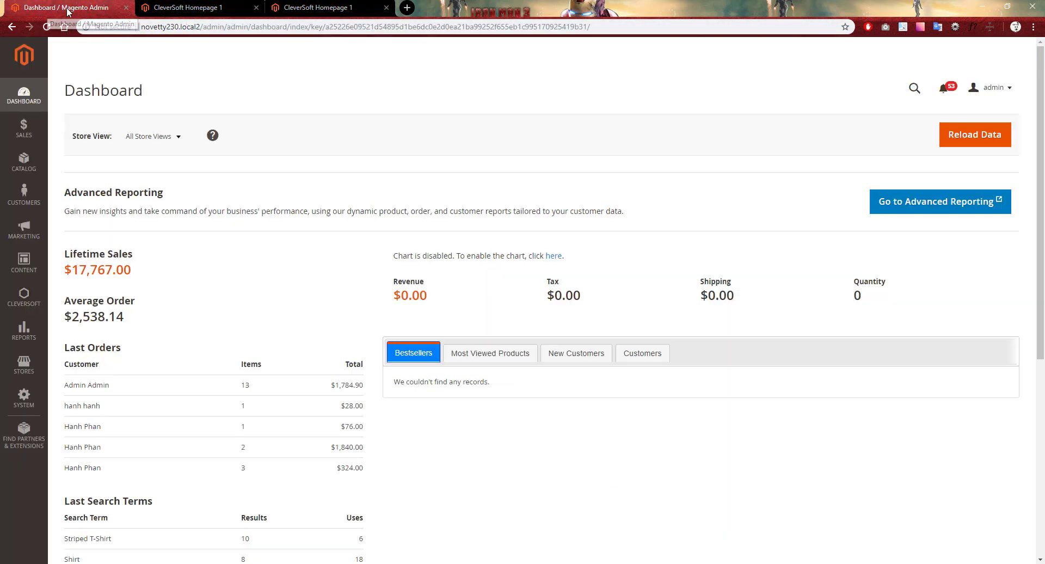
left_click(34, 262)
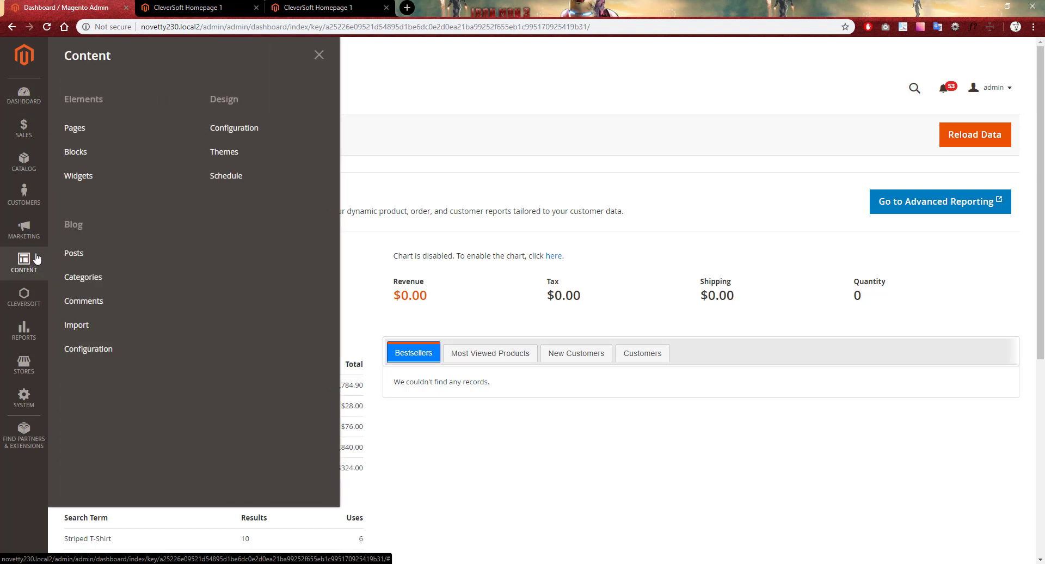
left_click(132, 156)
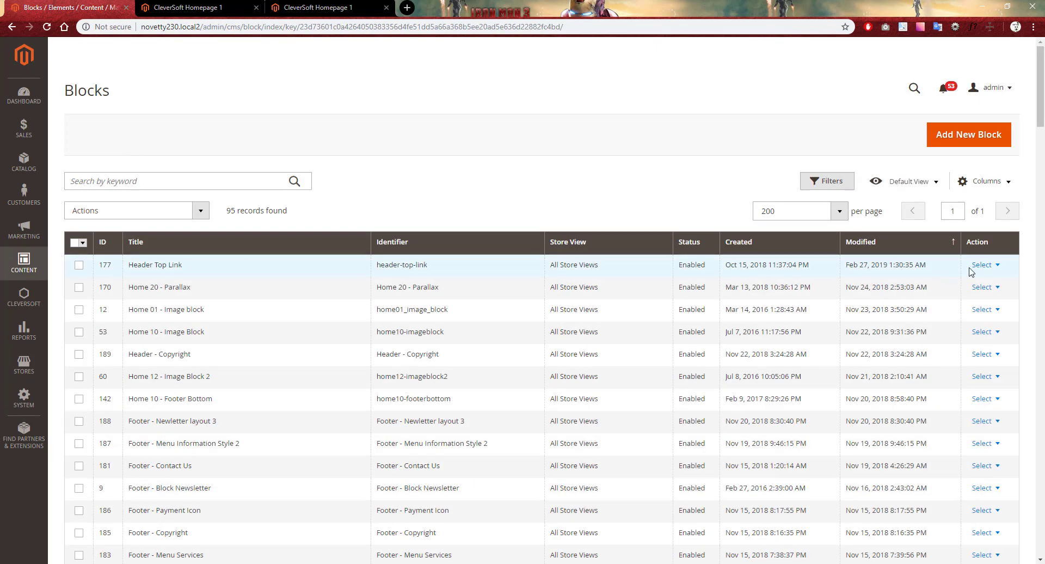
left_click(999, 266)
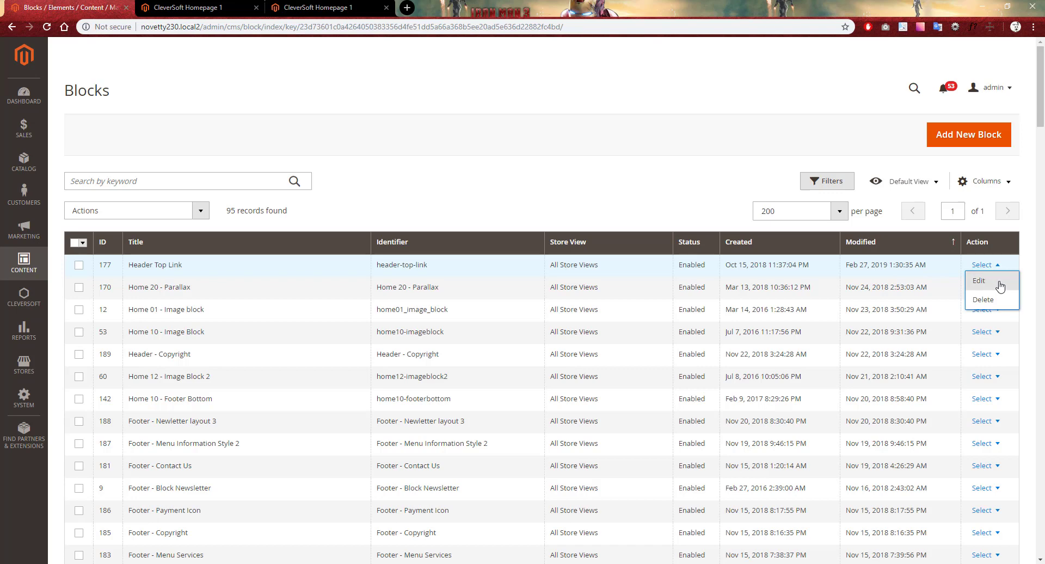
left_click(1000, 287)
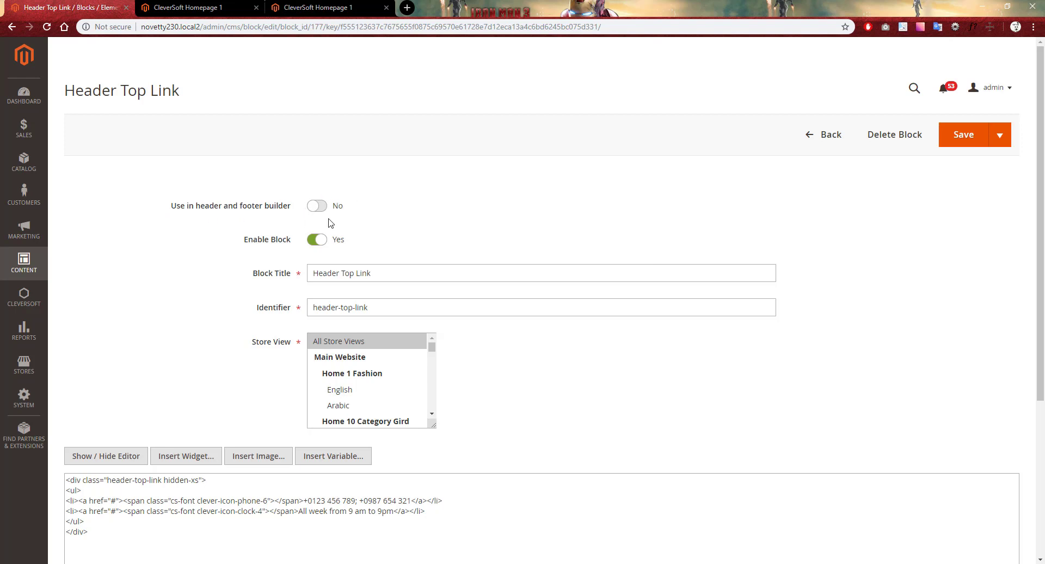
Step: Enable the Header Top Link block for use in the header and footer builder, then save and close it
left_click(317, 206)
left_click(1007, 141)
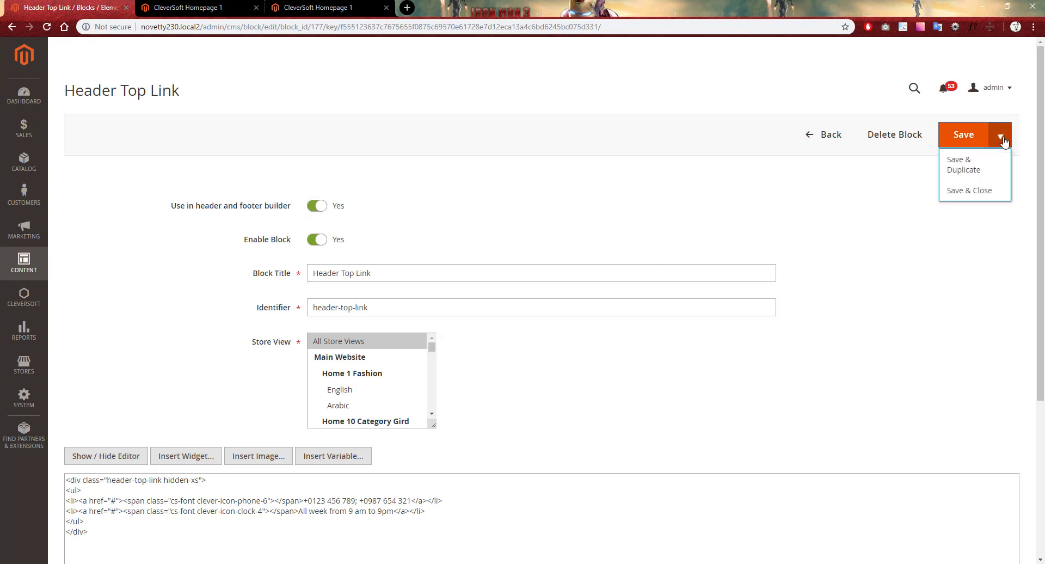
left_click(980, 193)
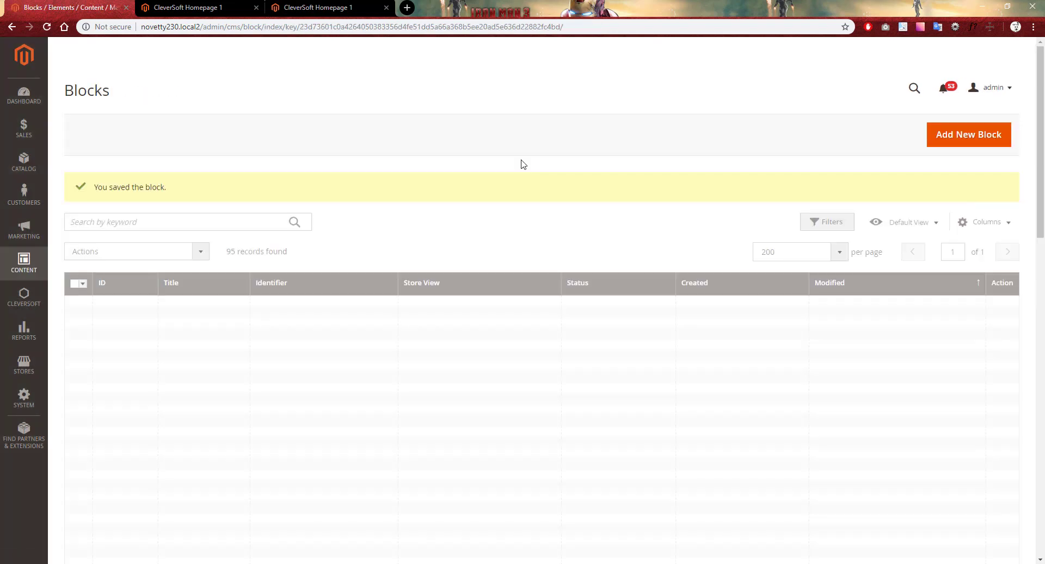
Step: Check the demo storefront's header and open the CleverSoft Theme Design configuration in the store admin
left_click(318, 15)
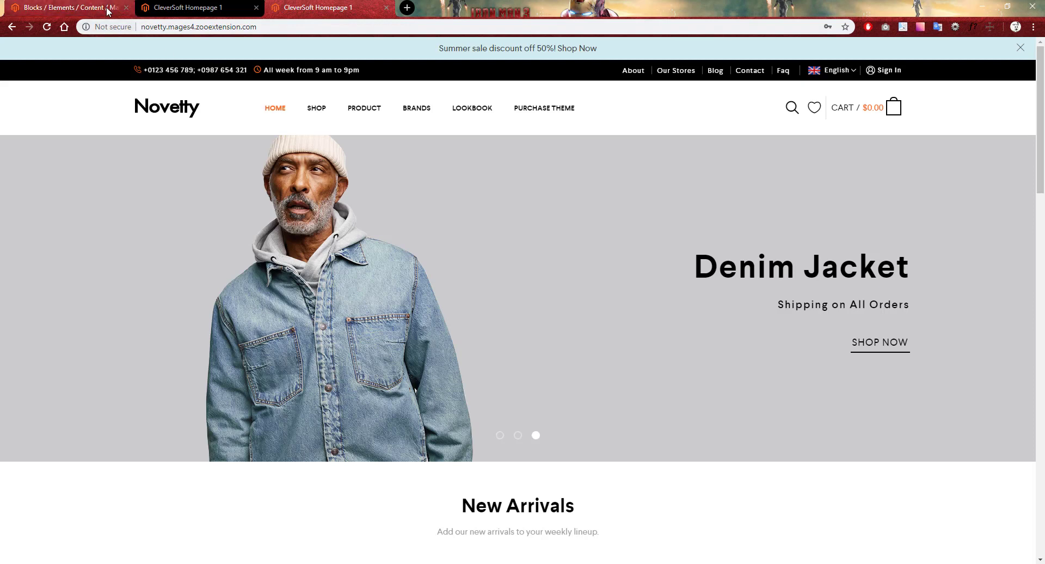
left_click(74, 8)
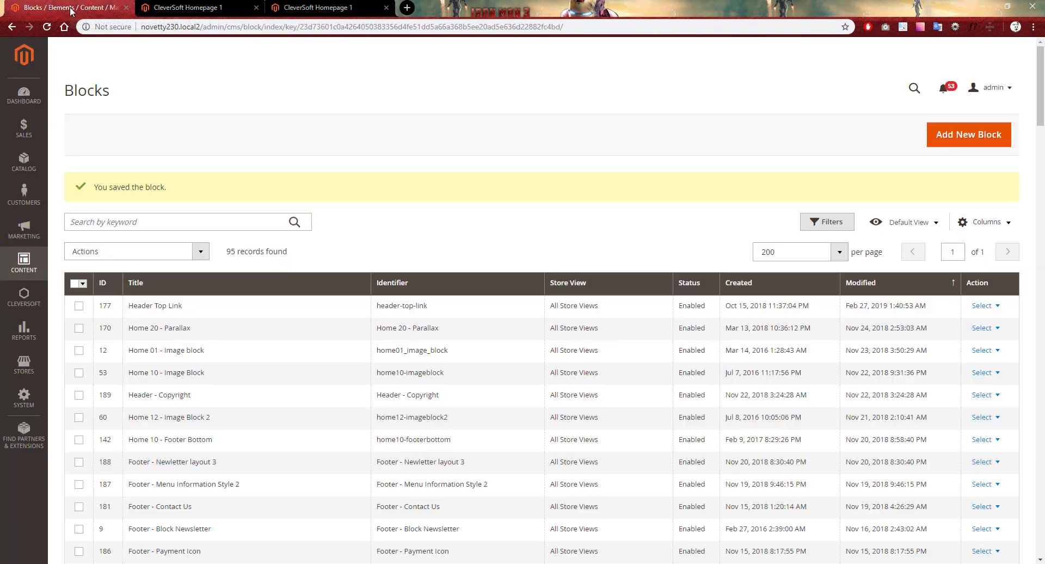
left_click(22, 305)
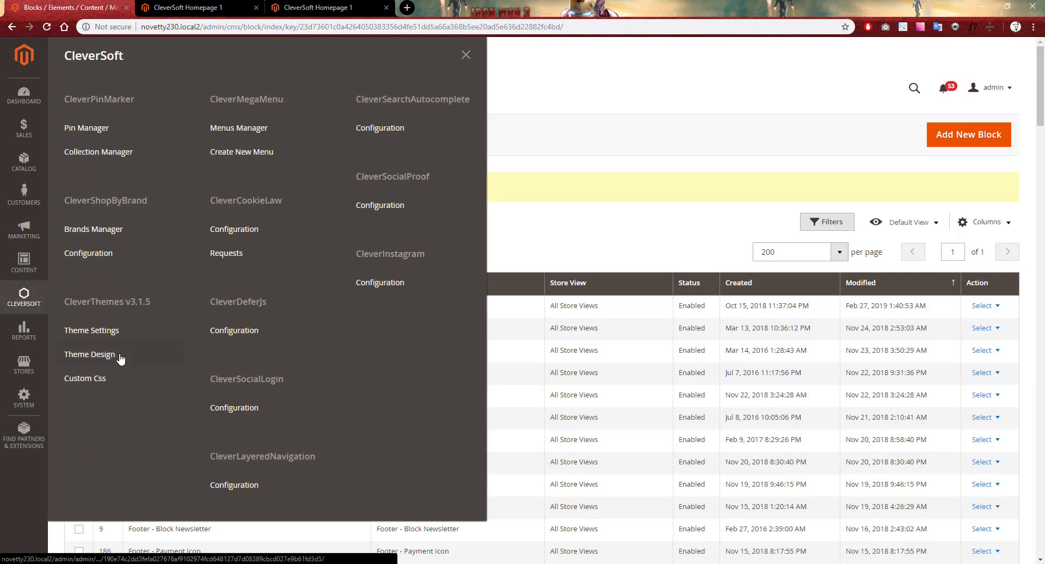
left_click(152, 357)
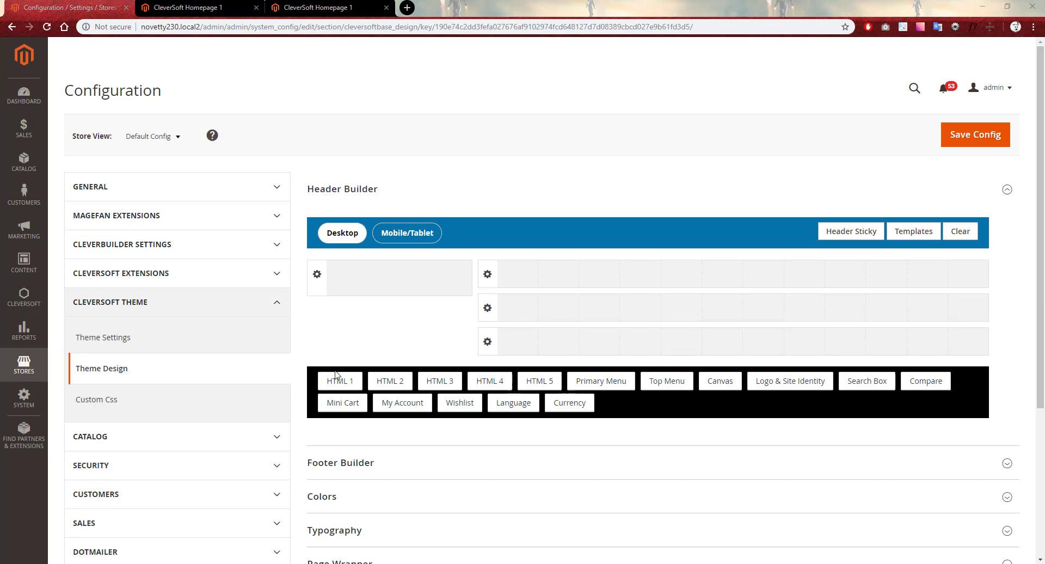
Step: Place HTML 1 at the start of the first desktop header row, five columns wide, and assign it the Header Top Link static block
left_click_drag(336, 381, 523, 277)
left_click_drag(614, 268, 687, 271)
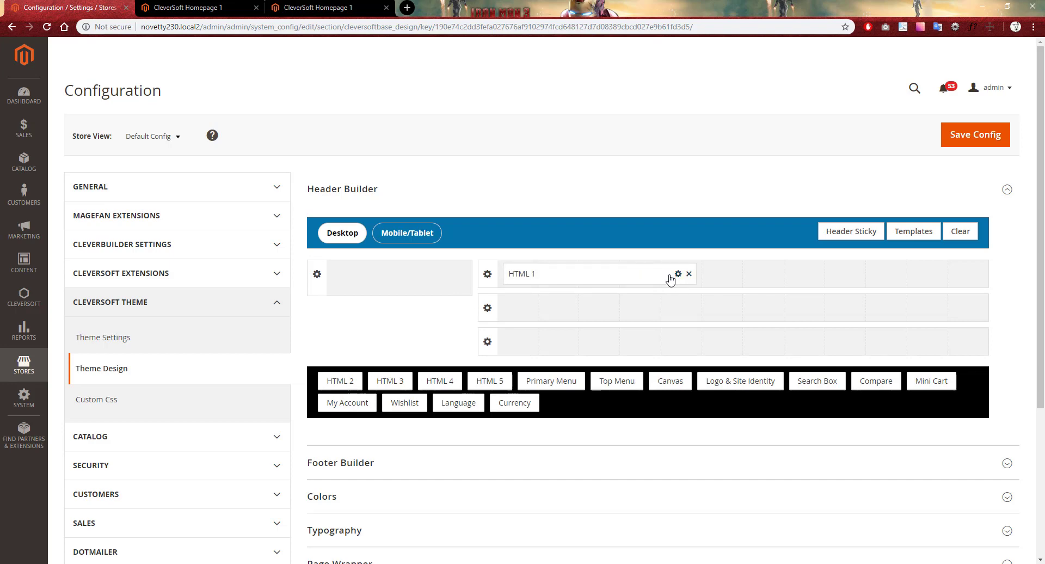
left_click(678, 274)
scroll(740, 384, "down", 2)
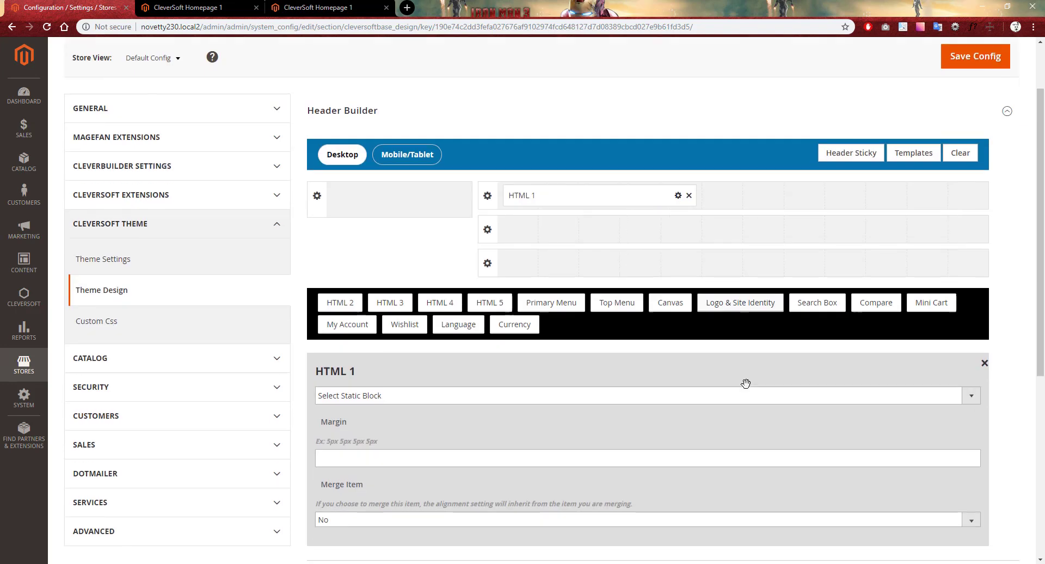
left_click(635, 368)
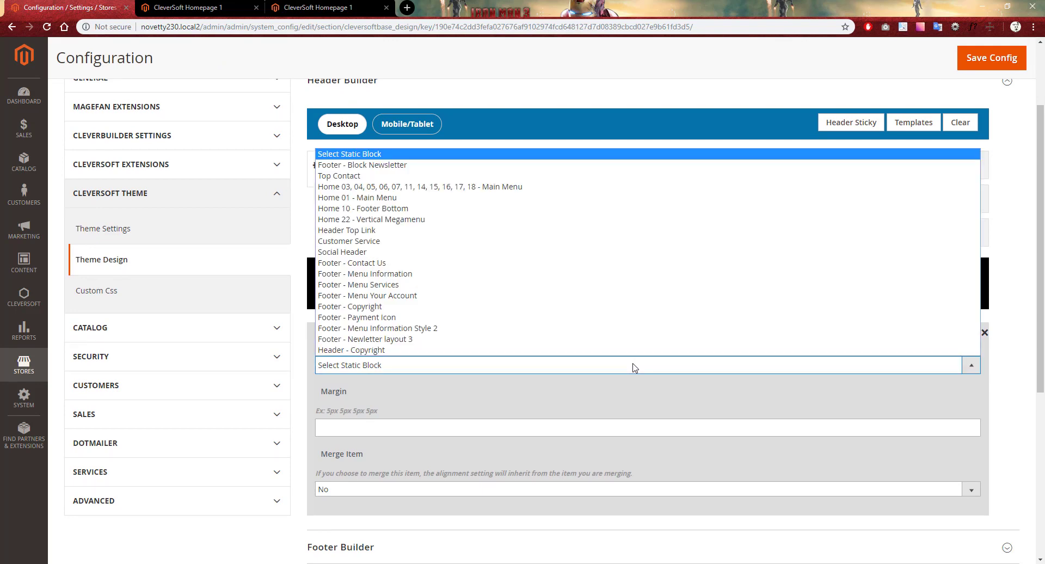
left_click(454, 230)
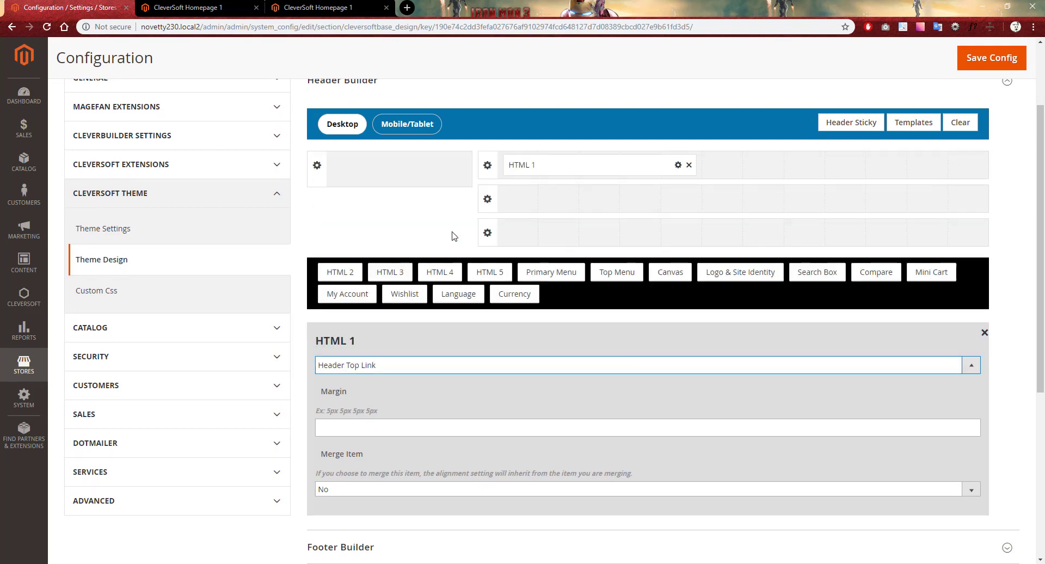
left_click(984, 334)
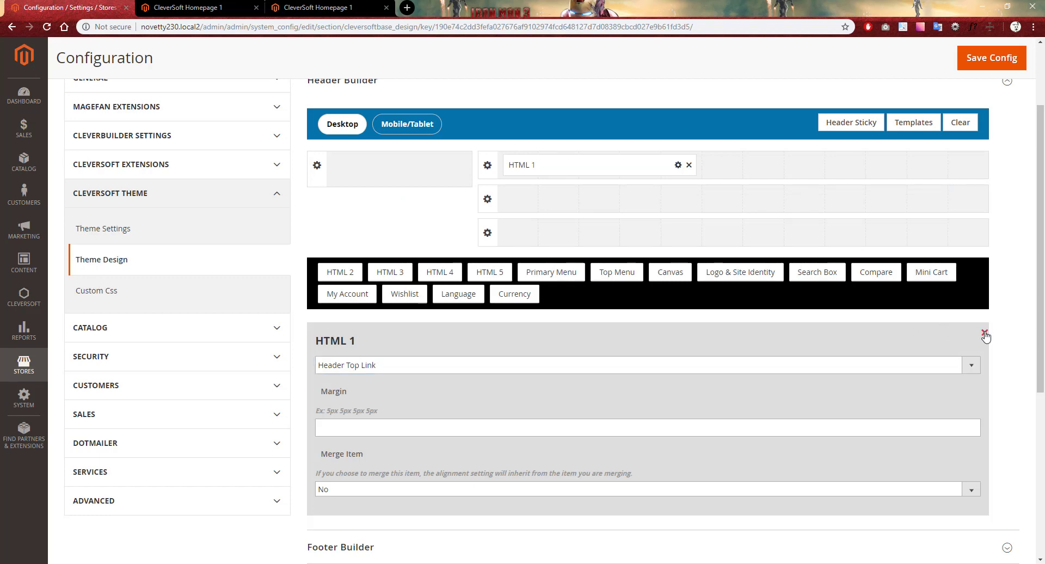
Step: Place the Top Menu element in the first header row from the seventh column and widen it to five columns
left_click(318, 7)
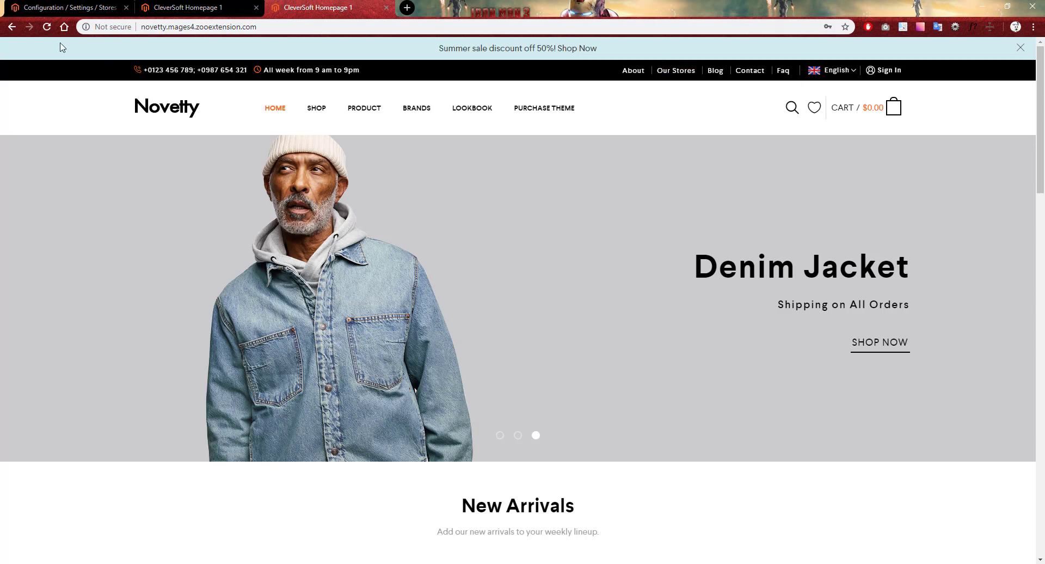
left_click(73, 7)
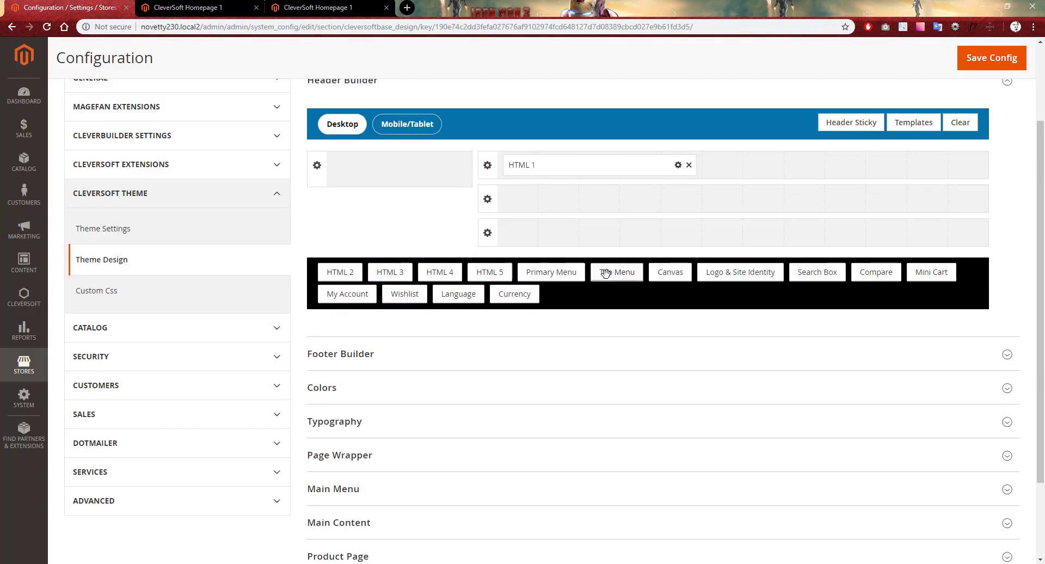
left_click_drag(614, 273, 772, 173)
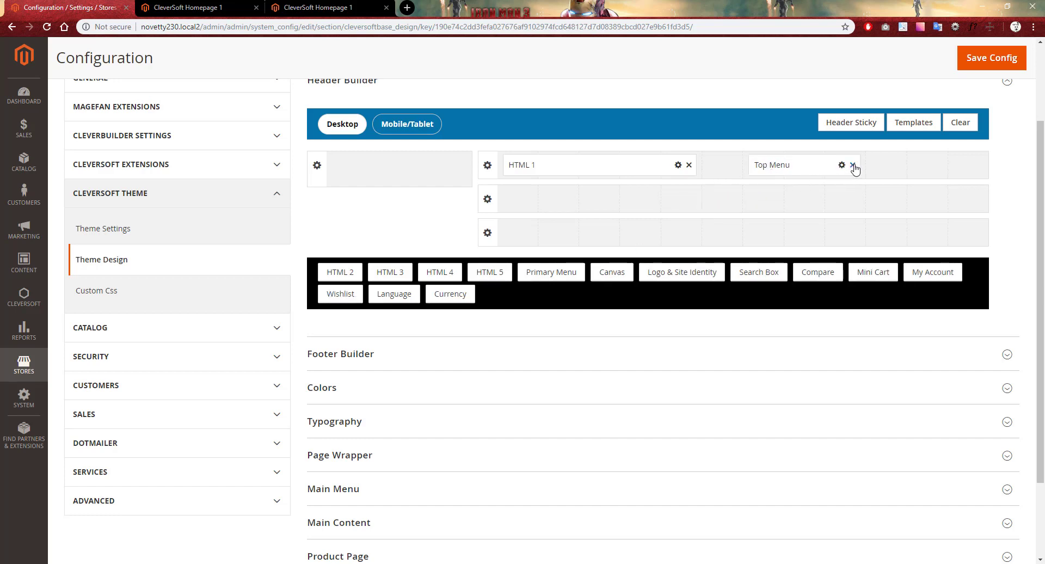
left_click_drag(854, 169, 908, 171)
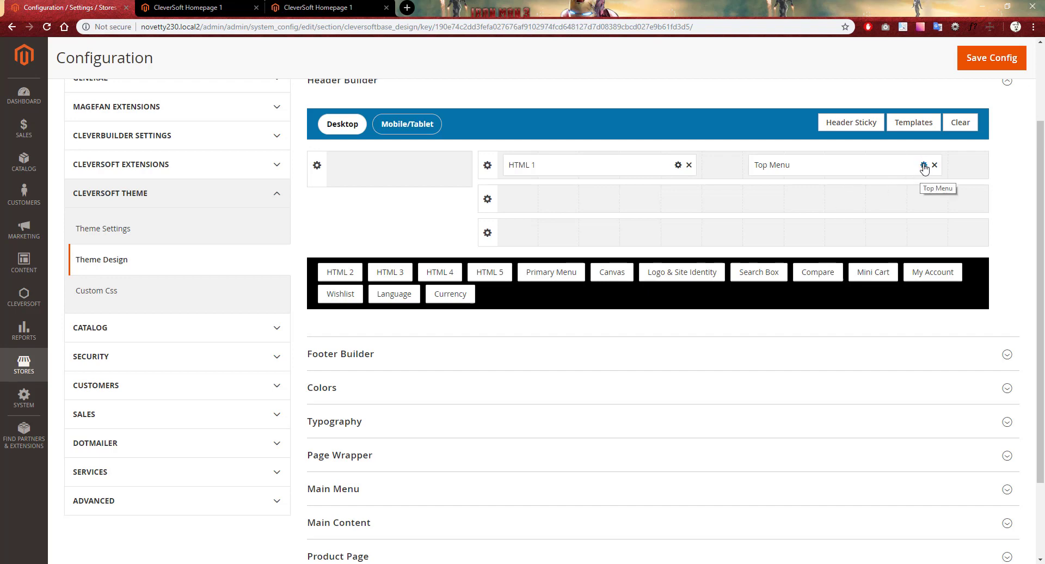
Step: Assign the Topbar Menu to the Top Menu element and close its settings
left_click(924, 166)
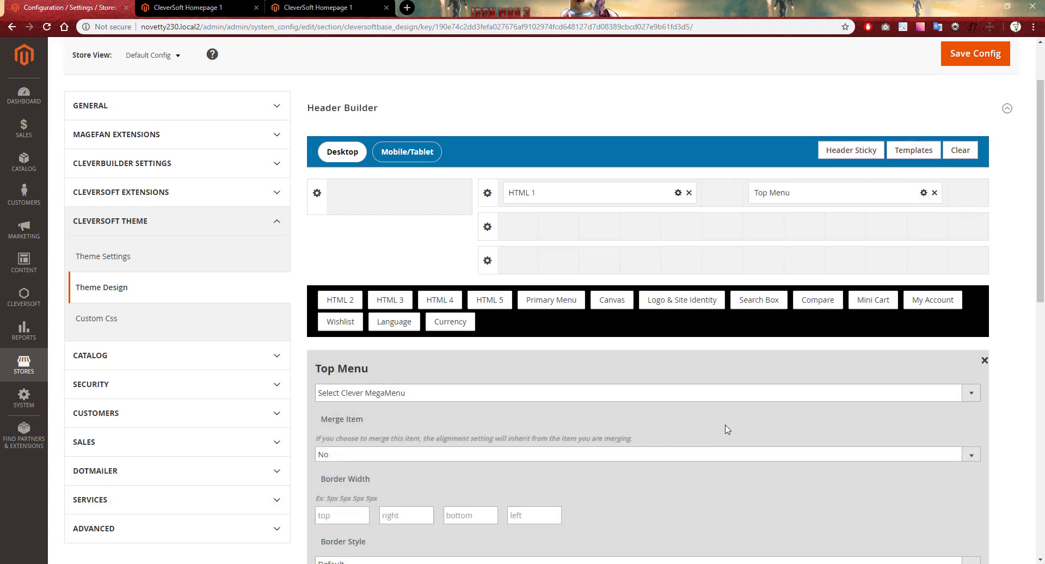
left_click(701, 398)
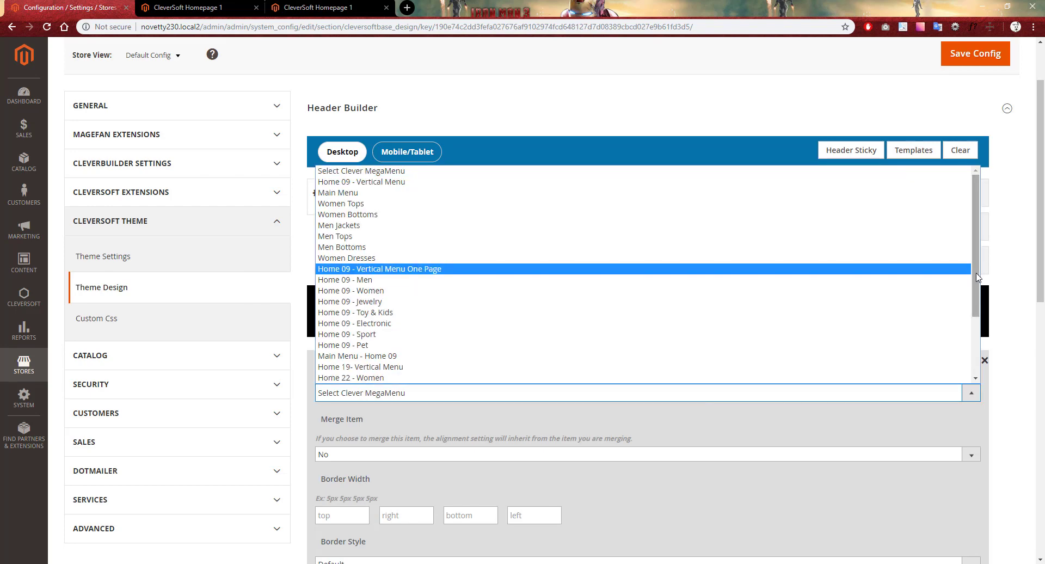
left_click_drag(976, 305, 976, 362)
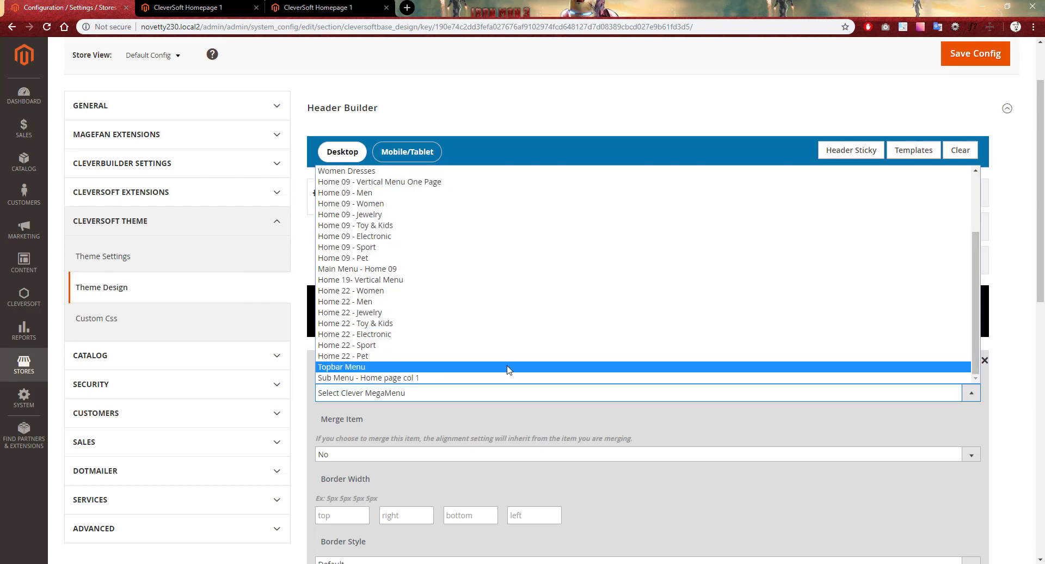
left_click(508, 367)
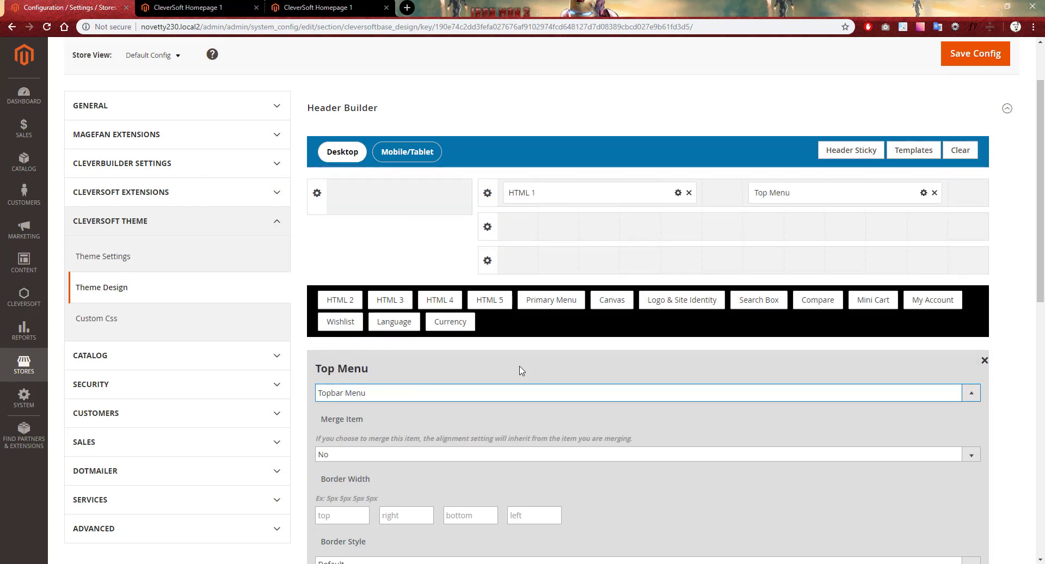
left_click(984, 364)
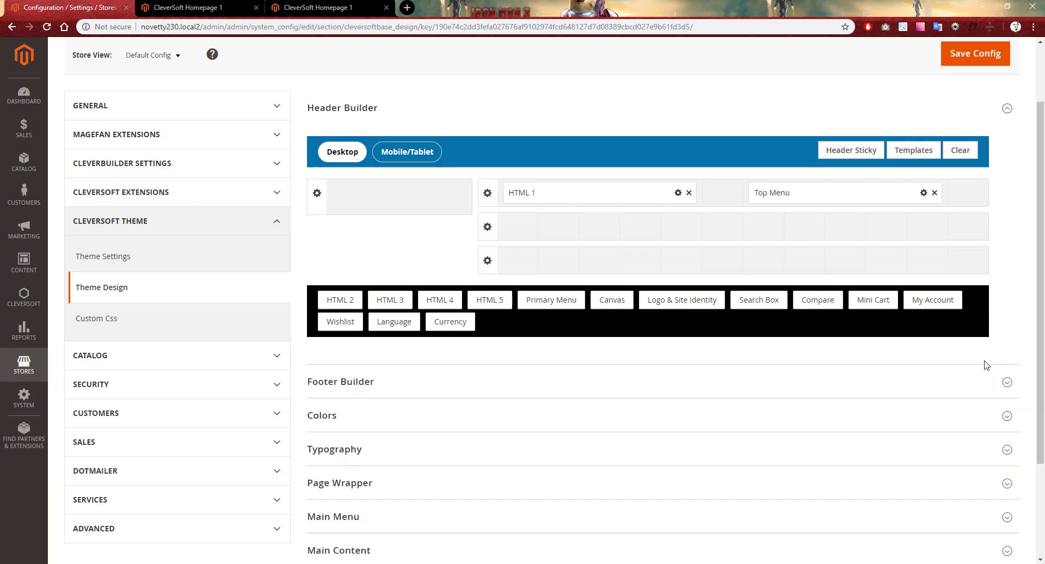
Step: Stack the Language, Currency and My Account elements in the last column of the first header row, following the demo storefront
left_click(326, 8)
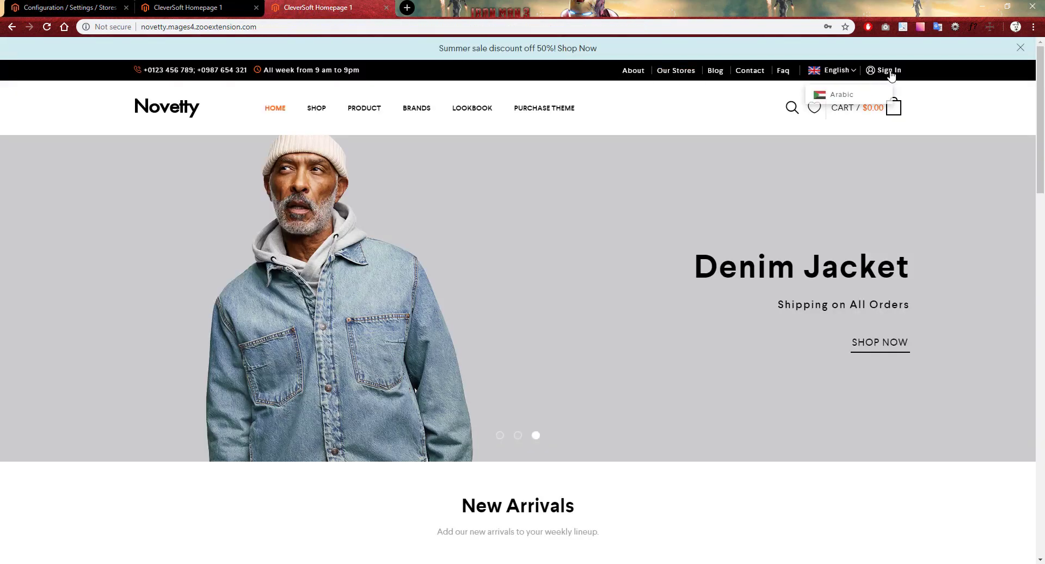
left_click(66, 7)
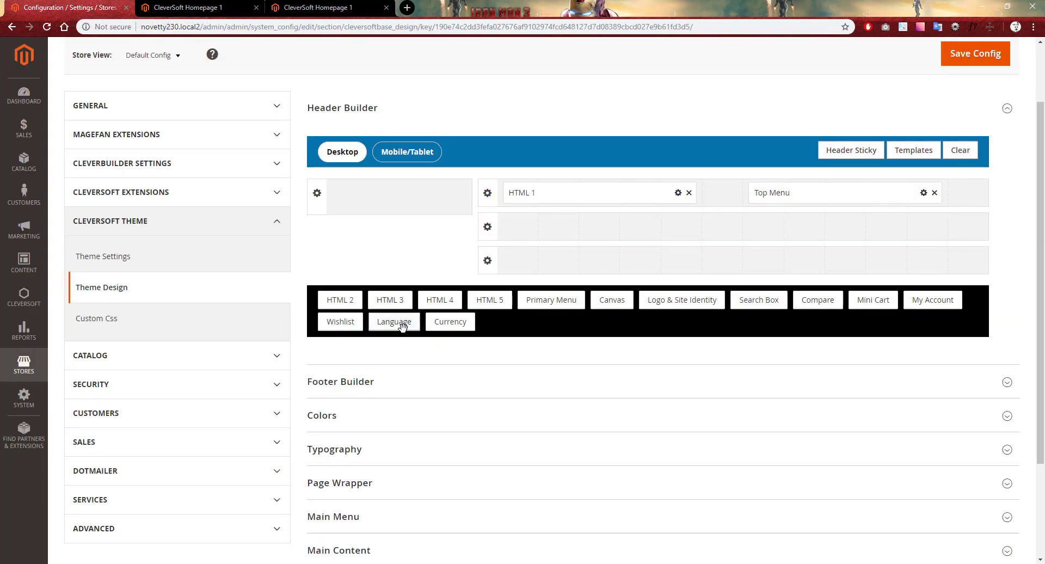
left_click_drag(401, 324, 982, 197)
left_click_drag(411, 318, 970, 200)
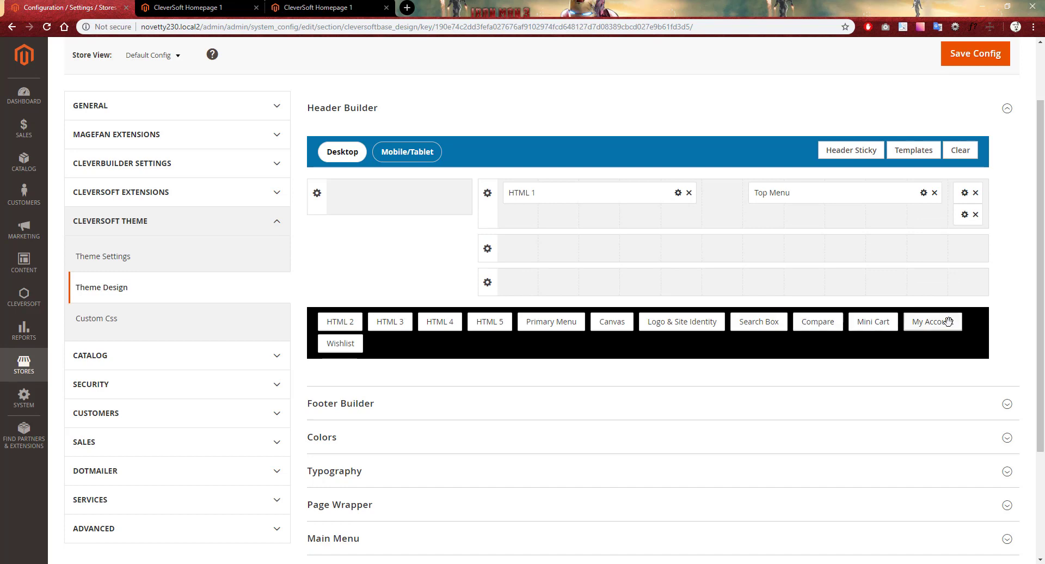
left_click_drag(942, 321, 967, 229)
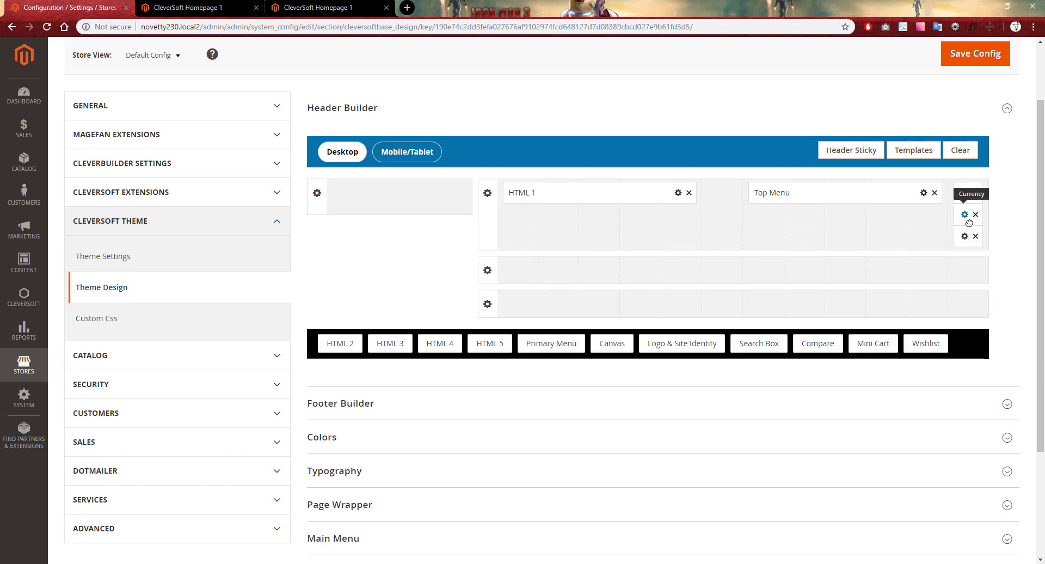
Step: Save the theme configuration and reload the local storefront homepage to check the new header
left_click(977, 57)
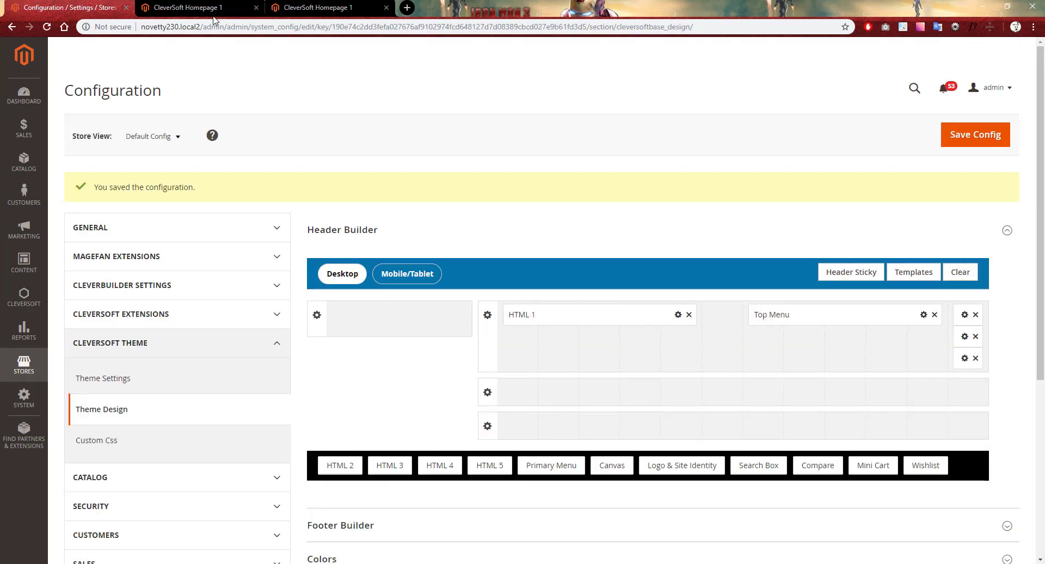
left_click(186, 7)
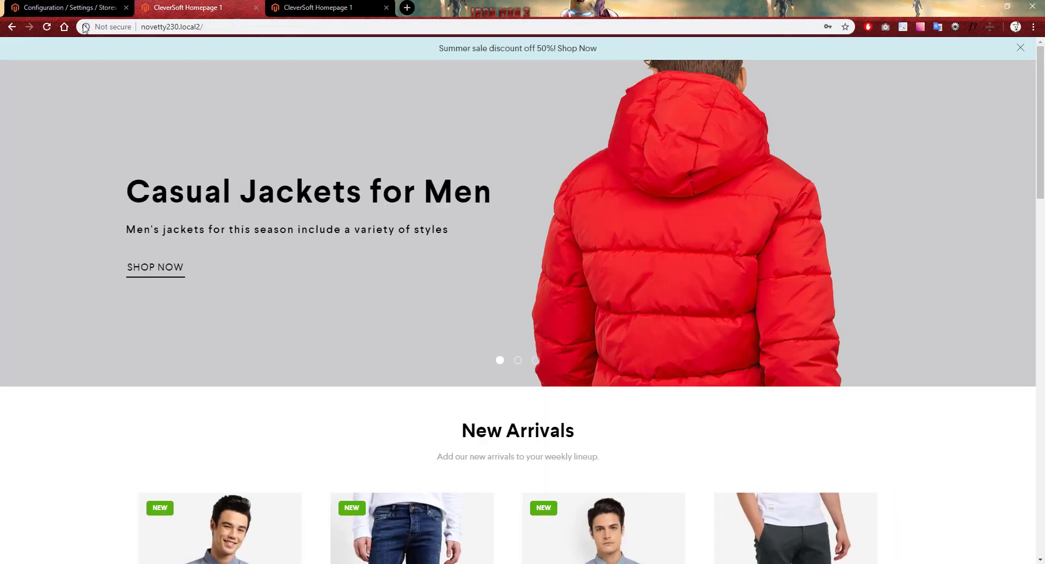
left_click(46, 26)
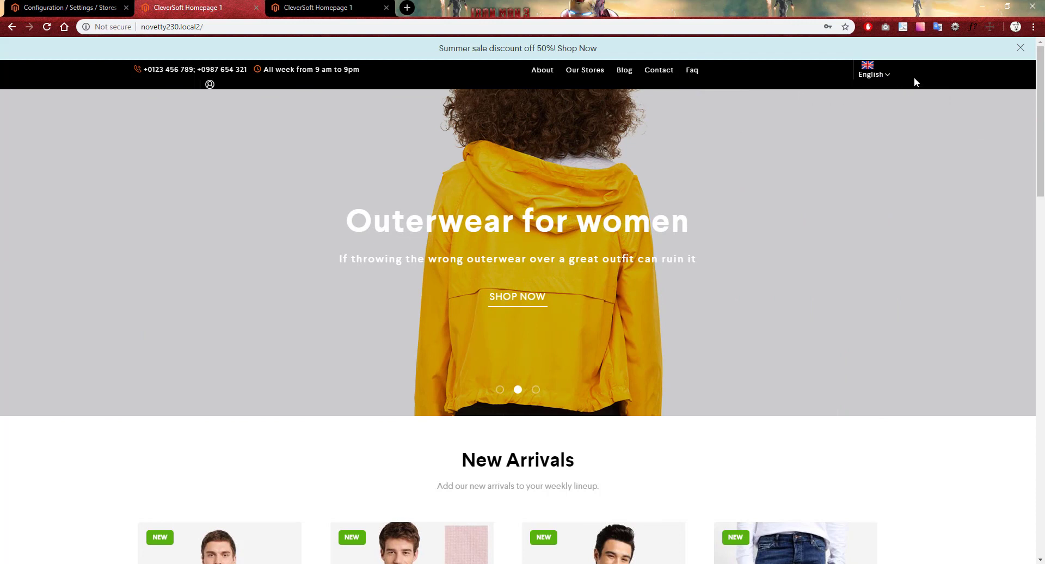
Step: Set the Top Menu element in the local store's header configuration to merge with the next item and close its settings
left_click(66, 9)
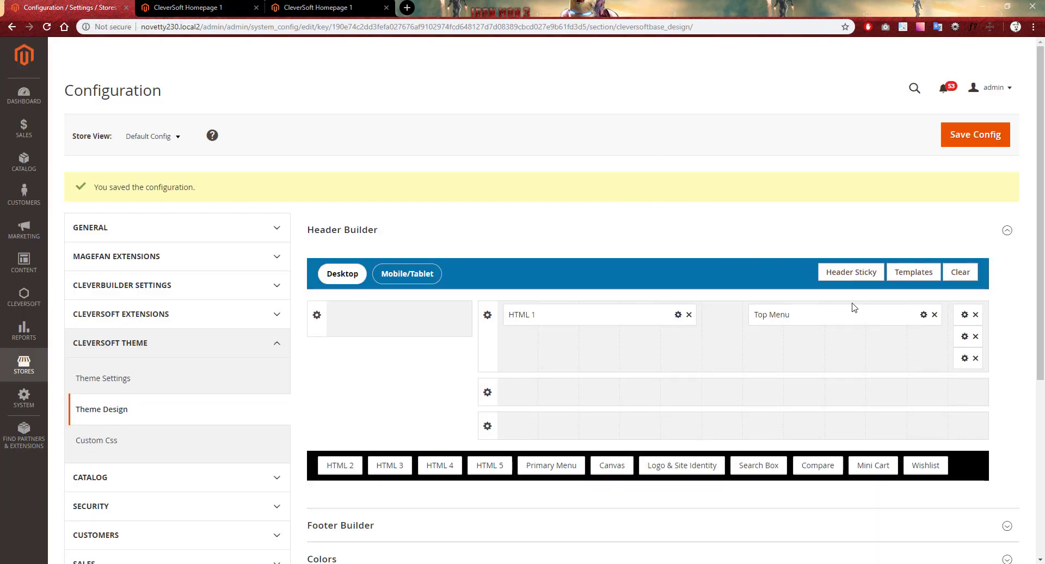
left_click(924, 314)
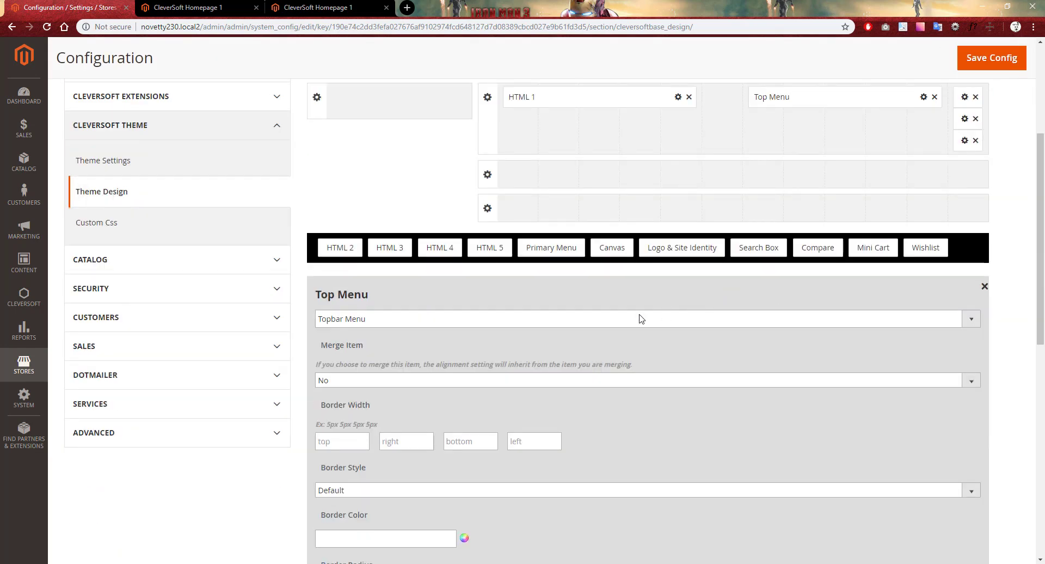
scroll(399, 351, "down", 1)
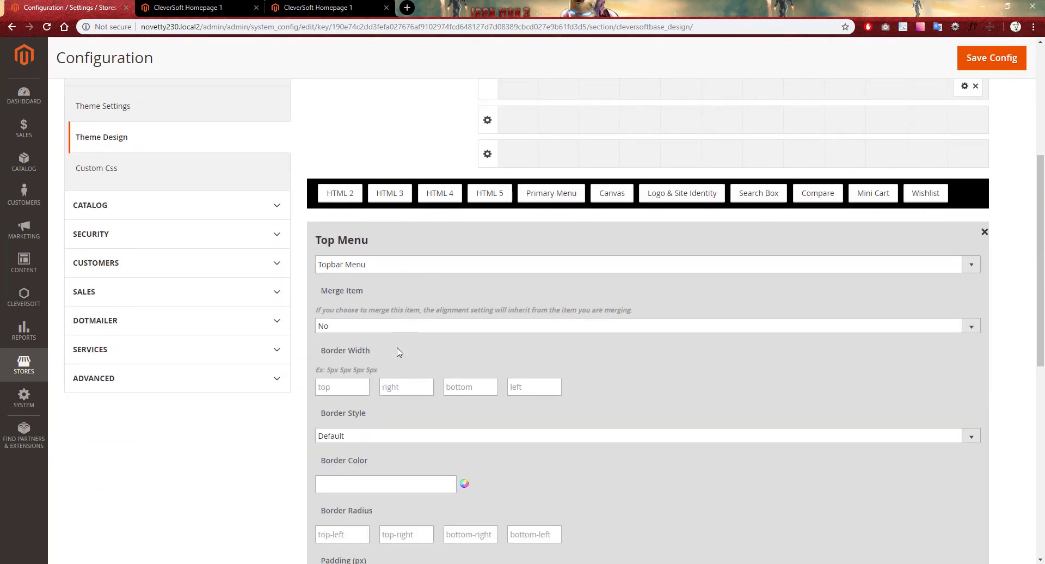
left_click(385, 329)
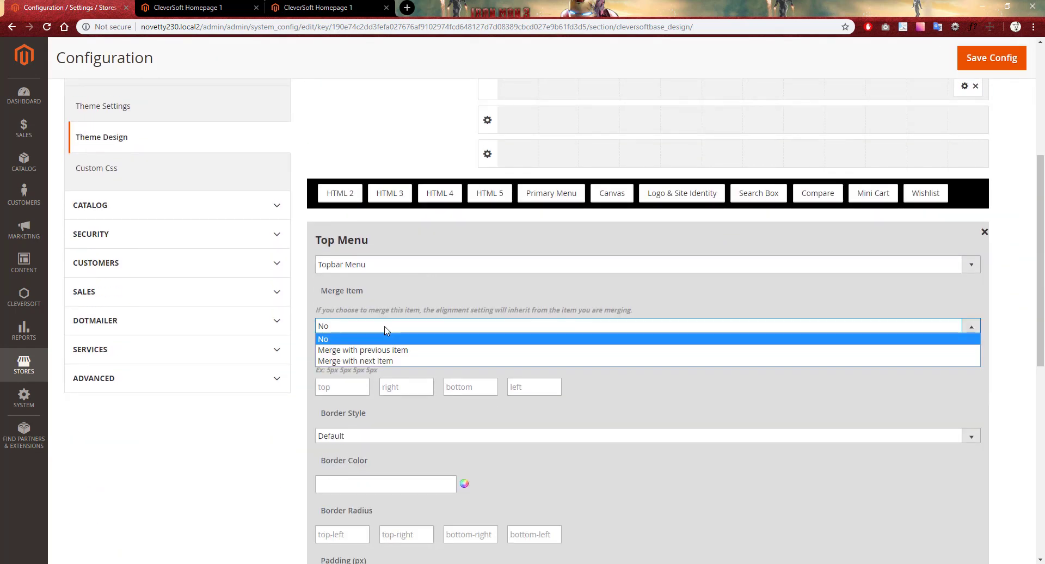
left_click(379, 360)
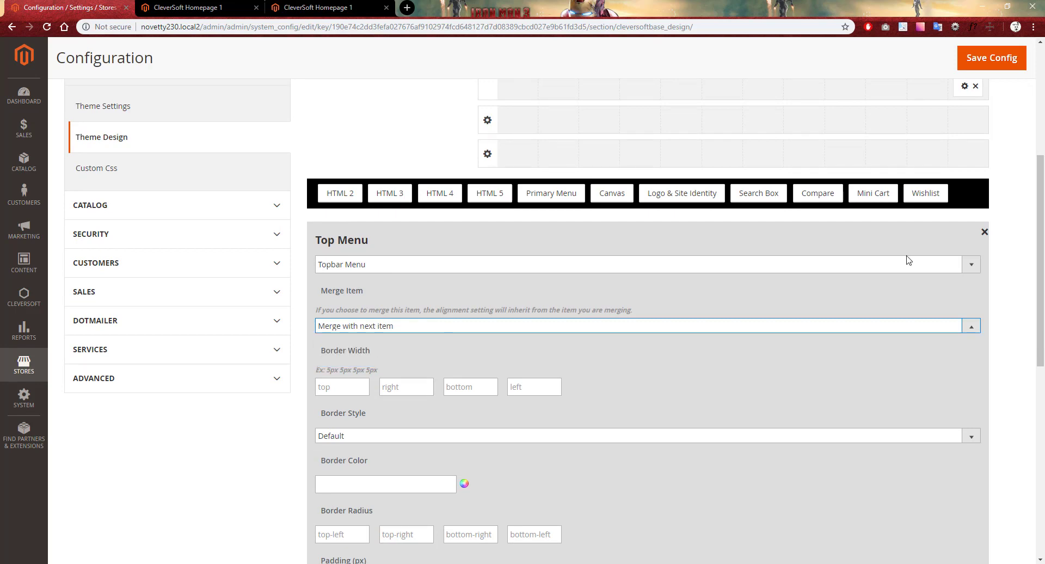
left_click(985, 232)
Step: Set the Language element to merge with the next item and its left border width to 1px, checking against the demo storefront
scroll(967, 200, "up", 4)
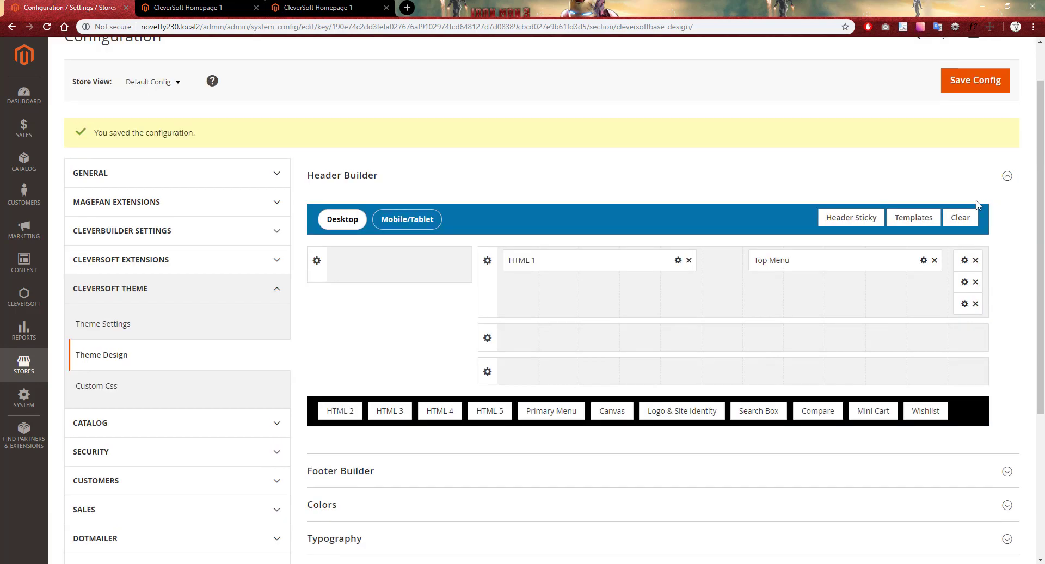
left_click(965, 262)
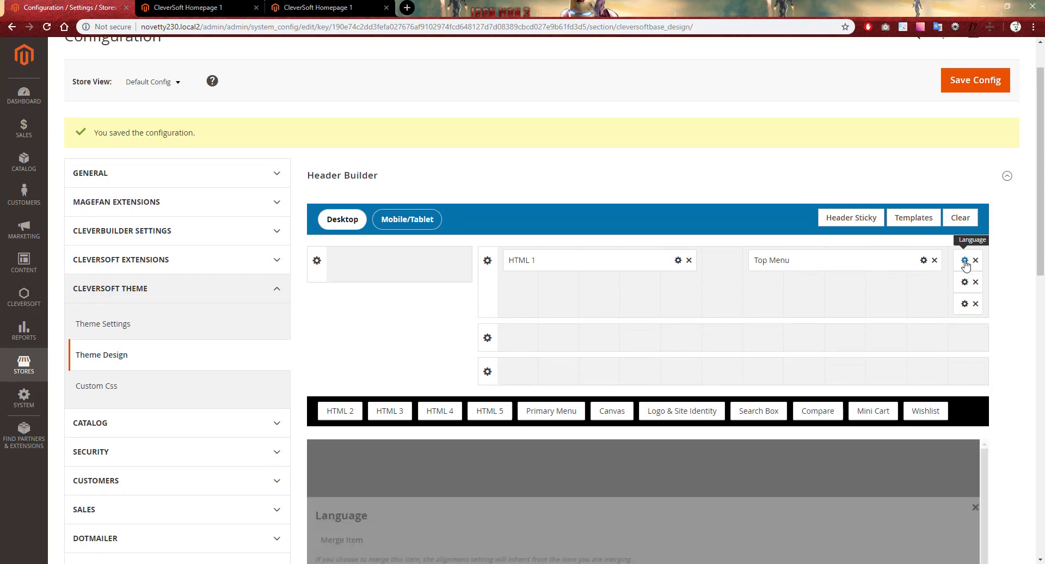
scroll(696, 264, "down", 4)
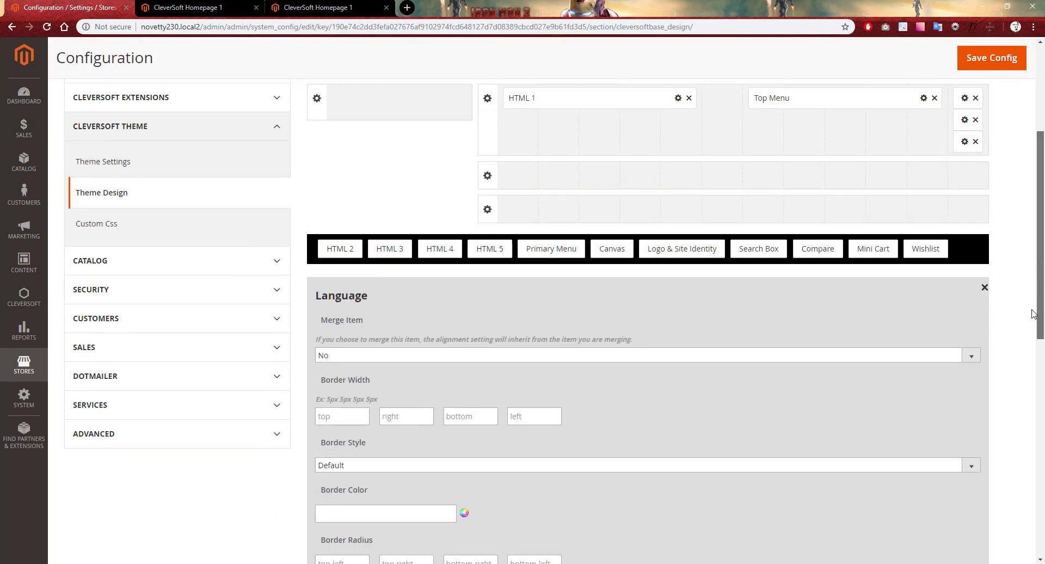
left_click(416, 315)
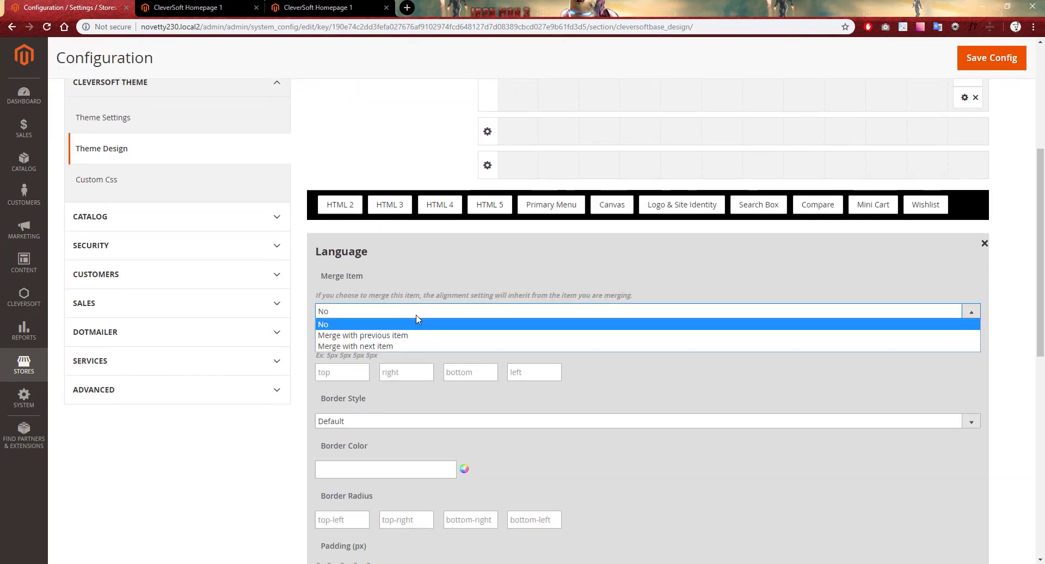
left_click(405, 347)
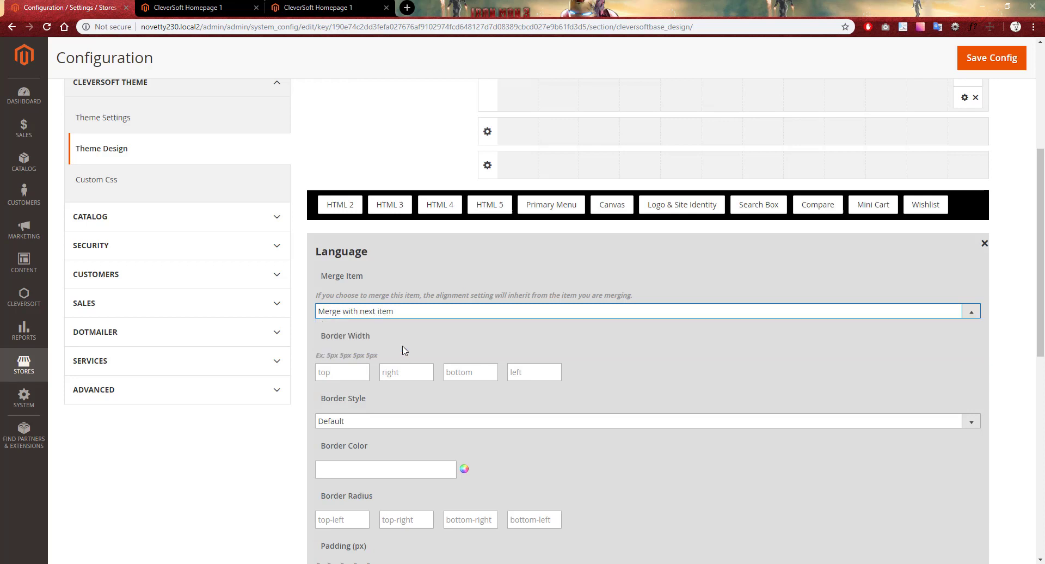
left_click(528, 372)
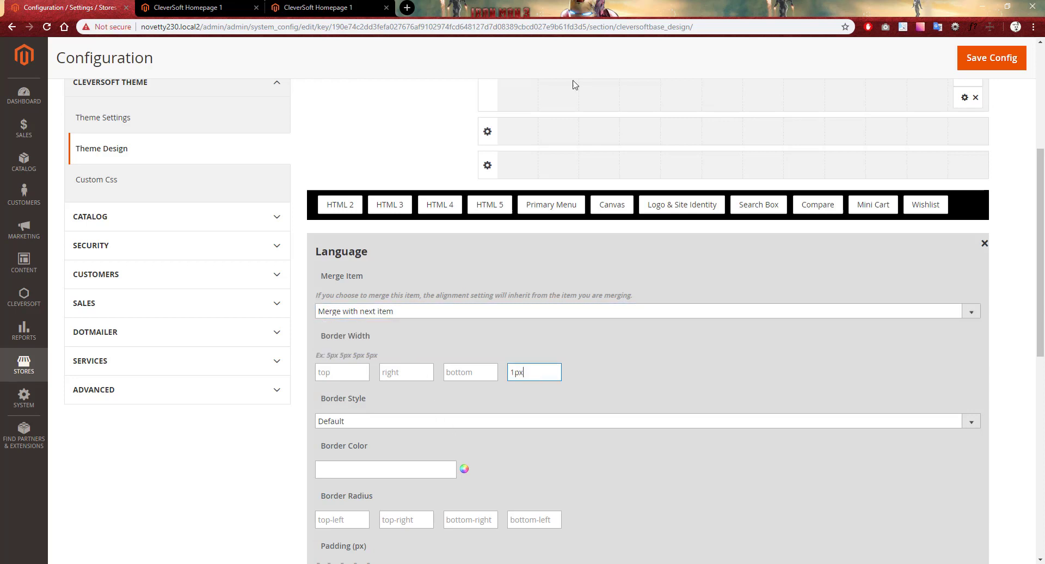
type("1px")
left_click(322, 7)
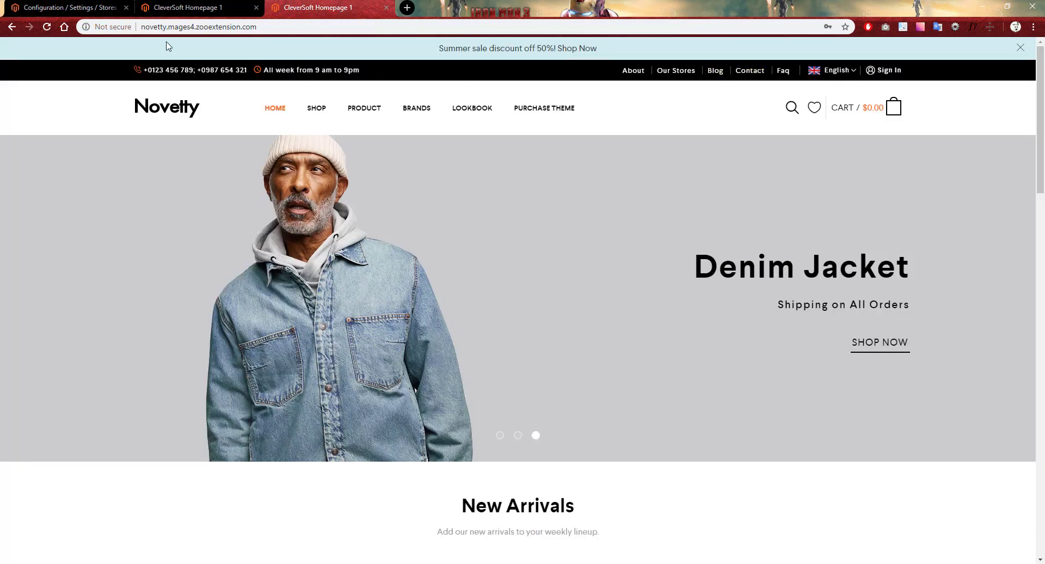
left_click(54, 7)
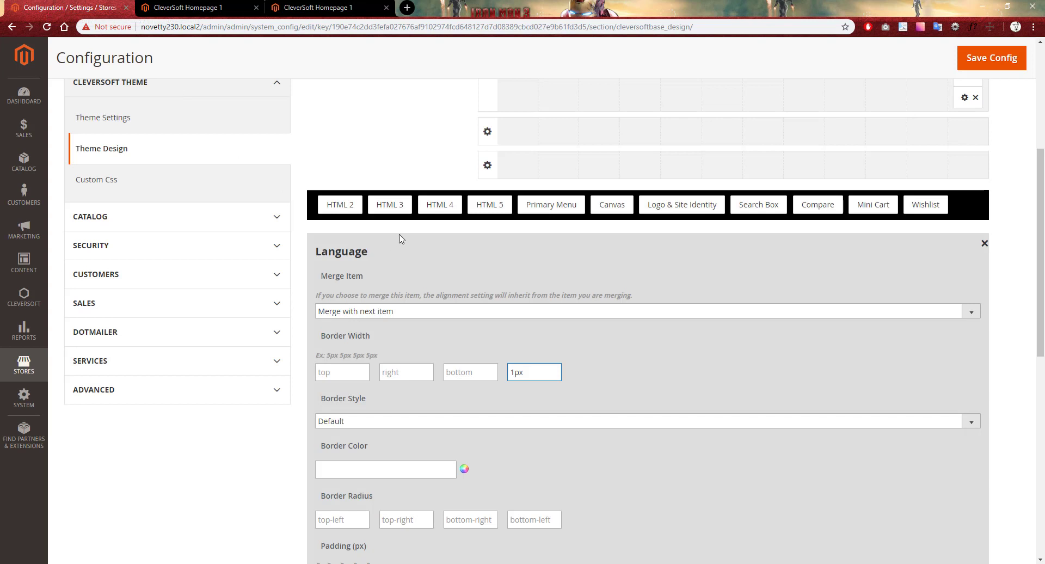
Step: Give the Language element a Solid border in #5d5d5d and padding of 0 0 0 10px, and close its settings
scroll(1036, 294, "down", 3)
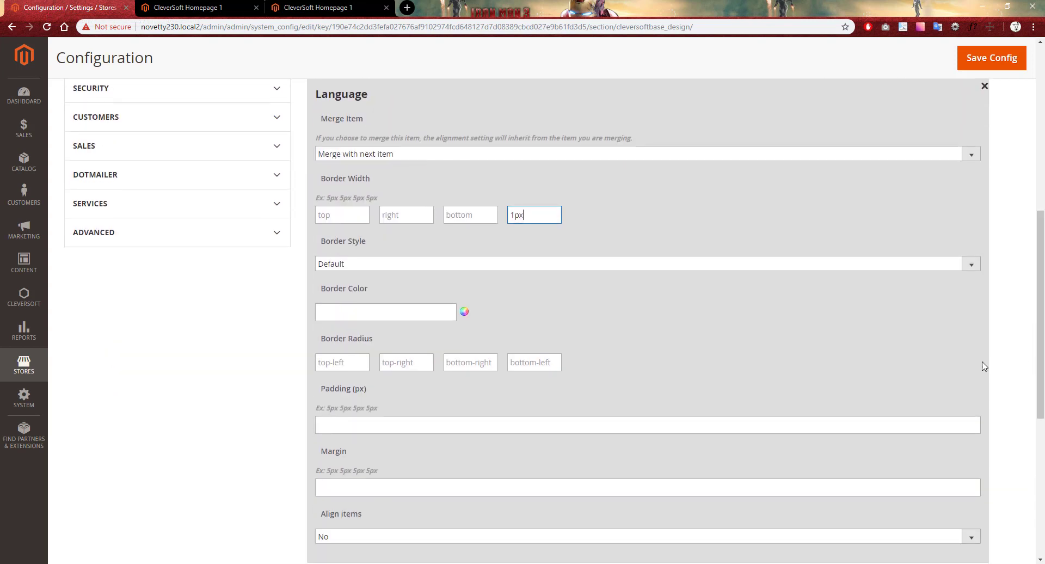
left_click(365, 265)
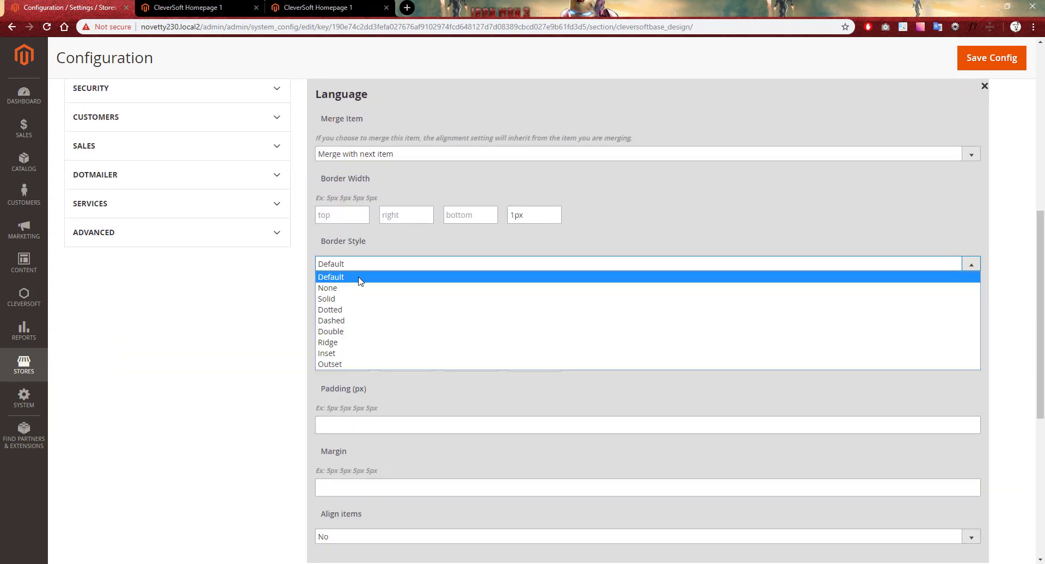
left_click(372, 300)
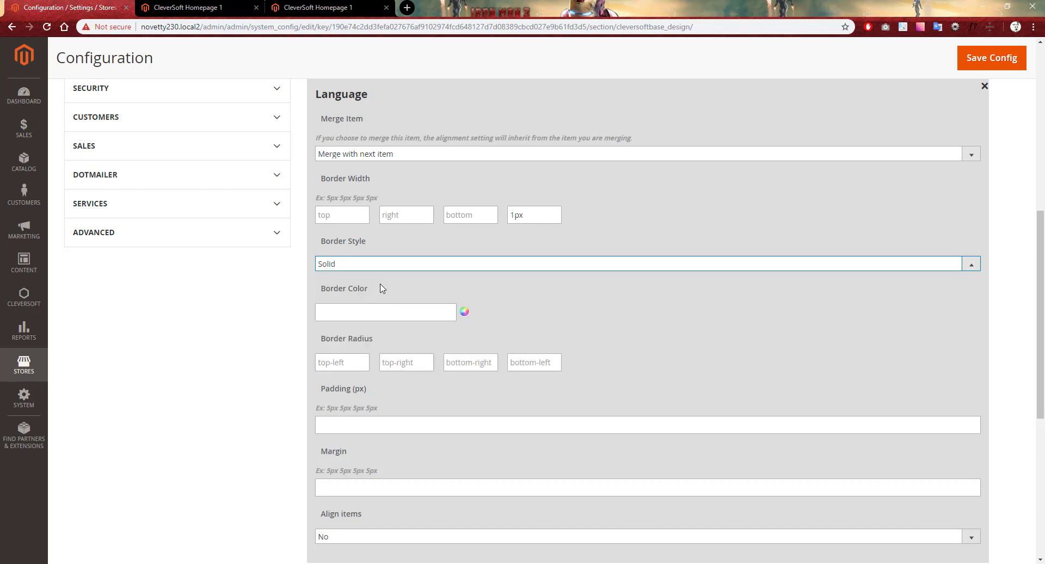
left_click(354, 314)
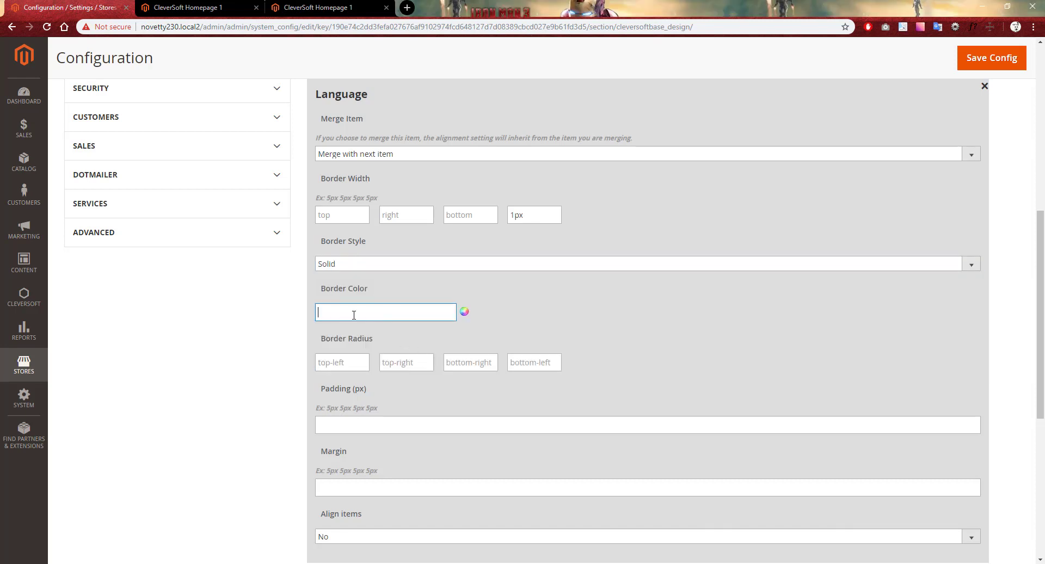
type("#5d5d5d")
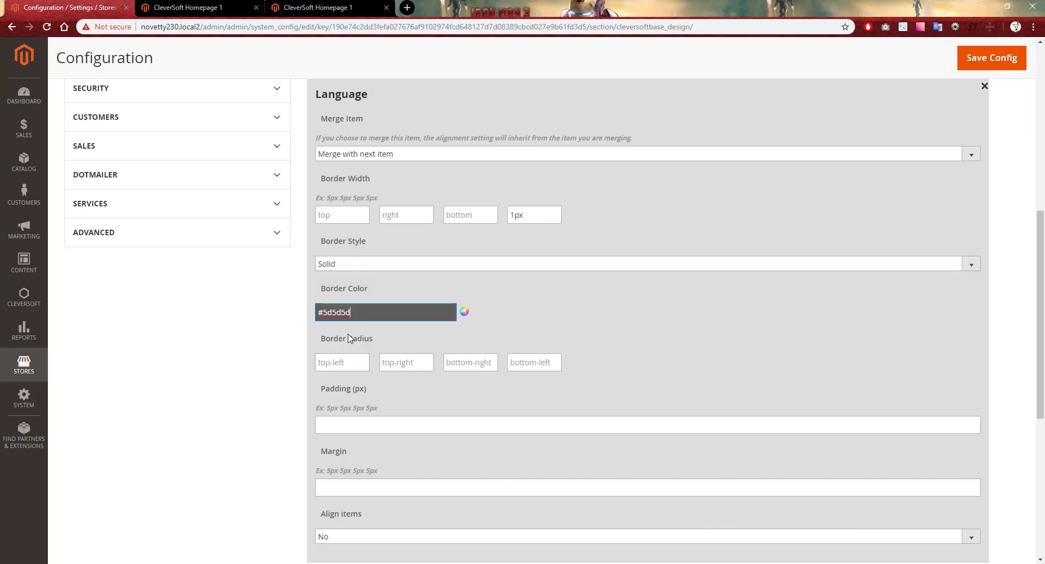
left_click(363, 425)
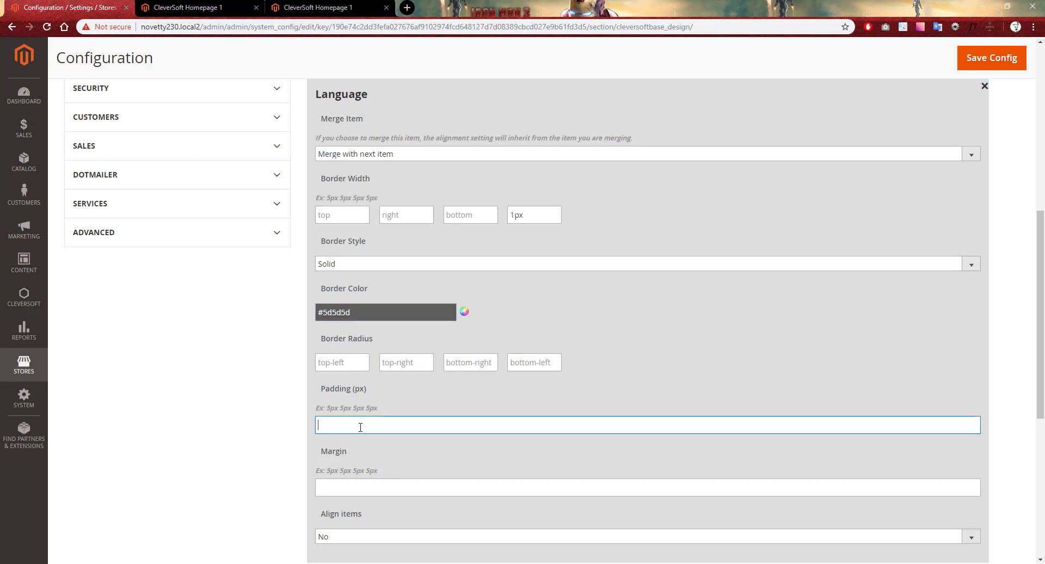
type("0 0 0 10px")
scroll(1008, 268, "up", 5)
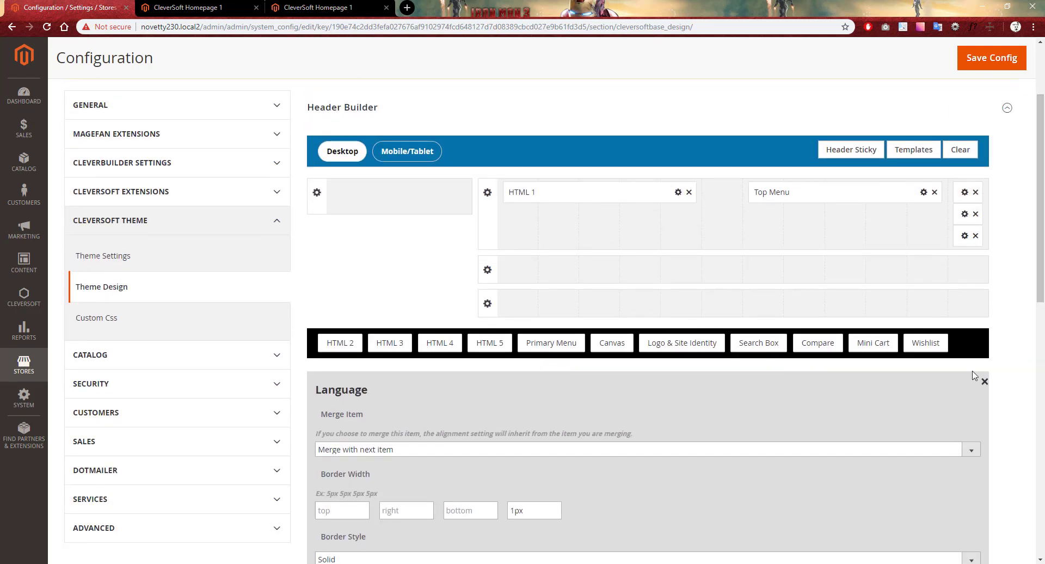
left_click(984, 382)
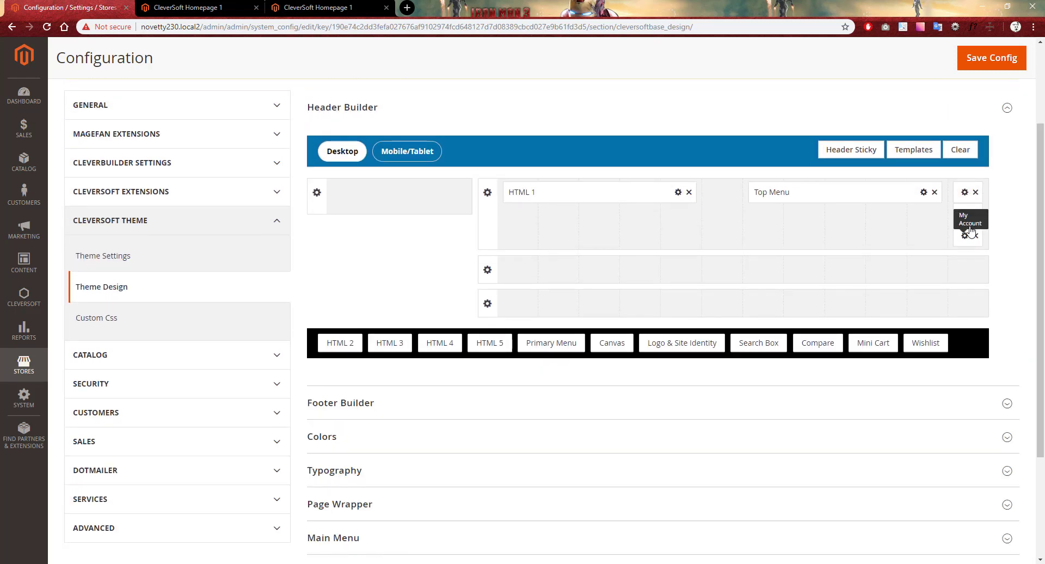
Step: Set the Currency element to merge with the next item and its left border width to 1px
left_click(965, 215)
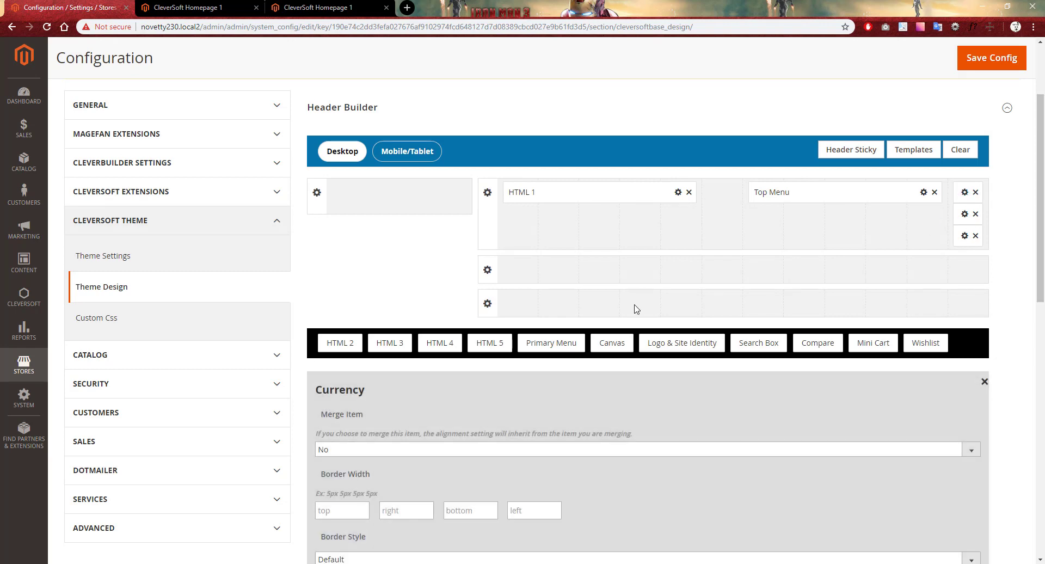
scroll(670, 414, "down", 3)
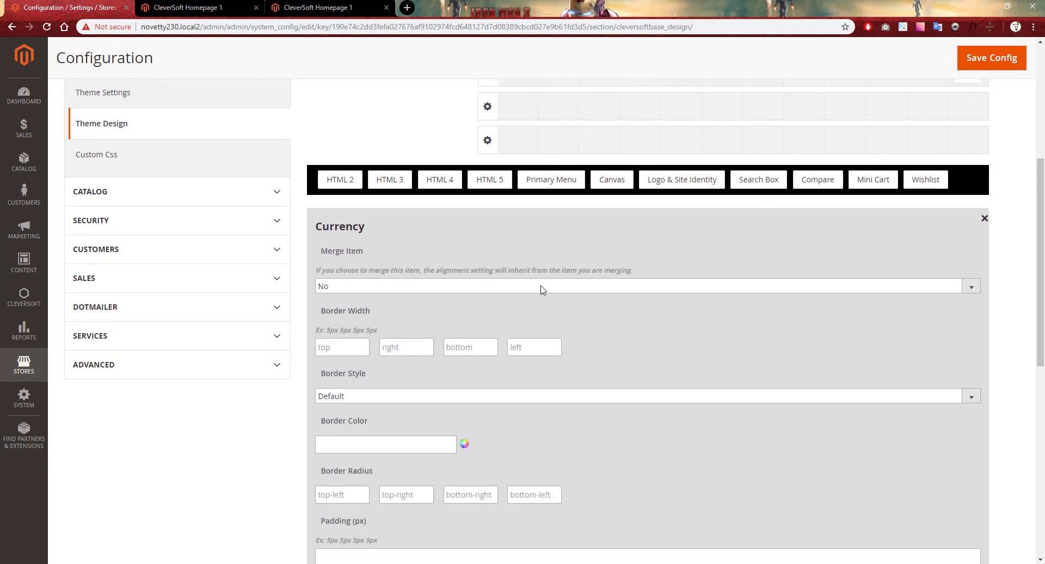
left_click(541, 289)
left_click(410, 321)
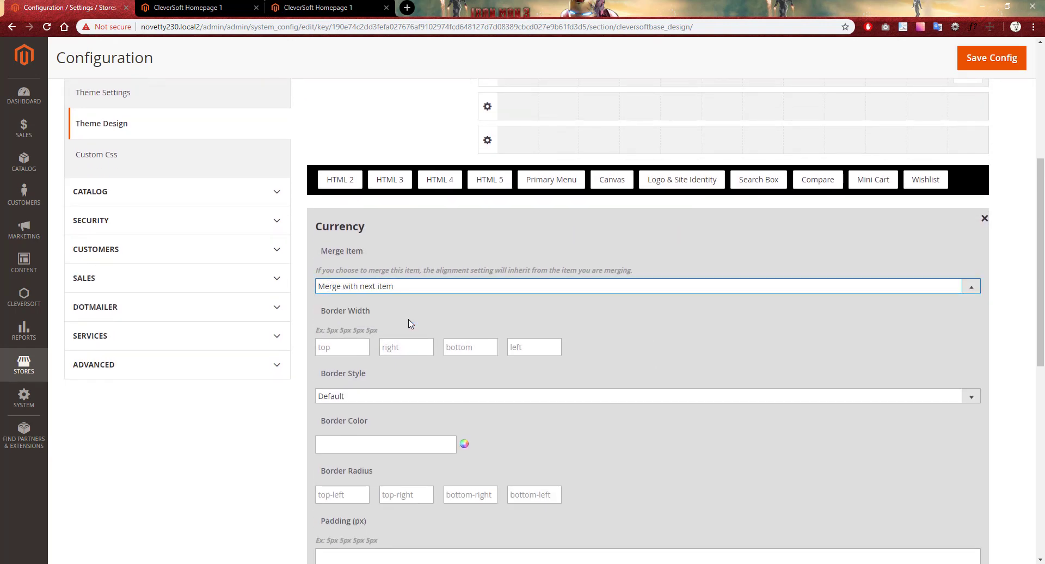
left_click(531, 350)
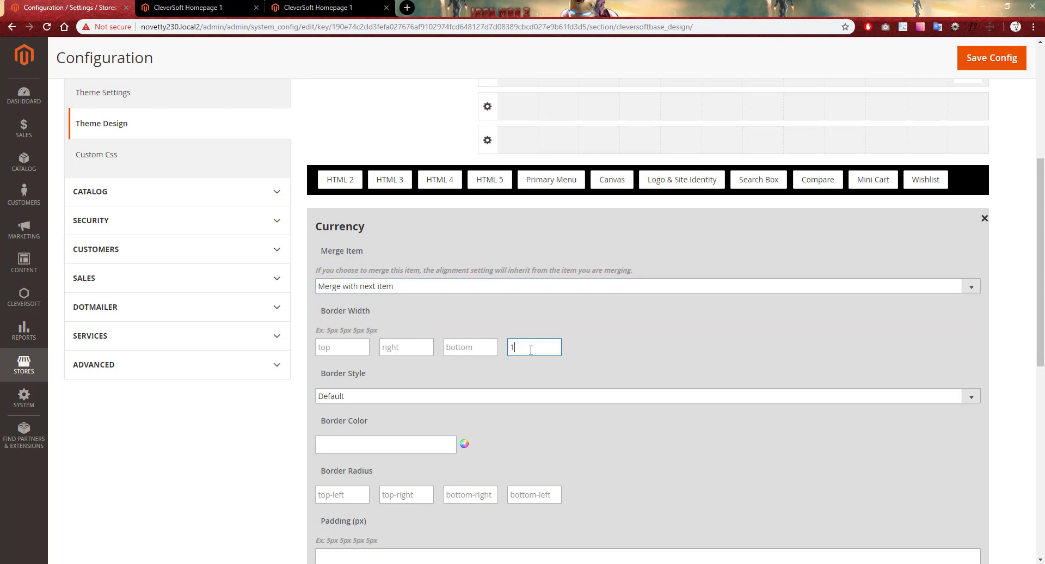
Step: Give the Currency element a Solid border in #5d5d5d and padding of 0 0 0 10px, and close its settings
scroll(560, 348, "down", 1)
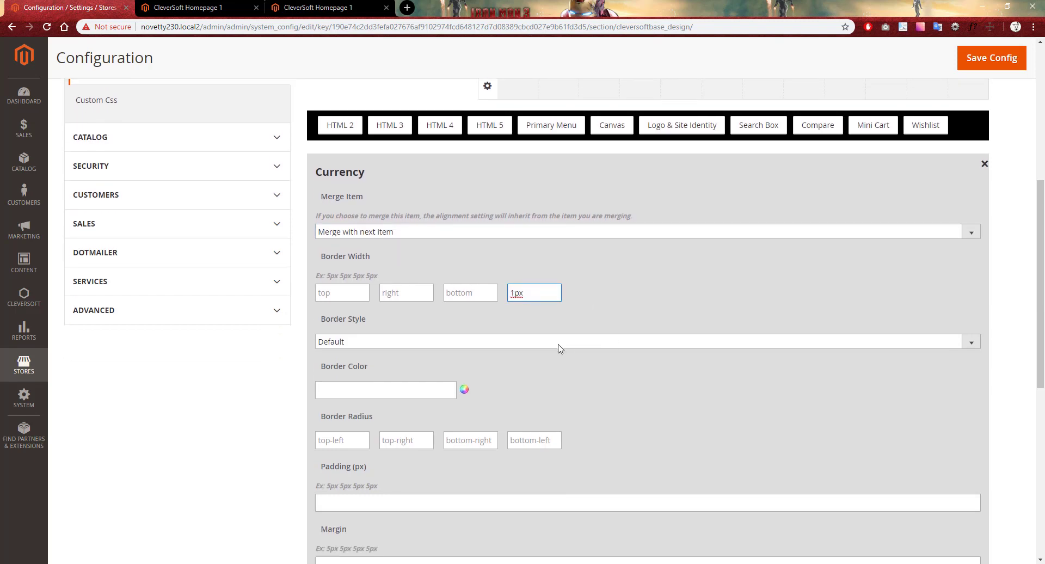
left_click(514, 349)
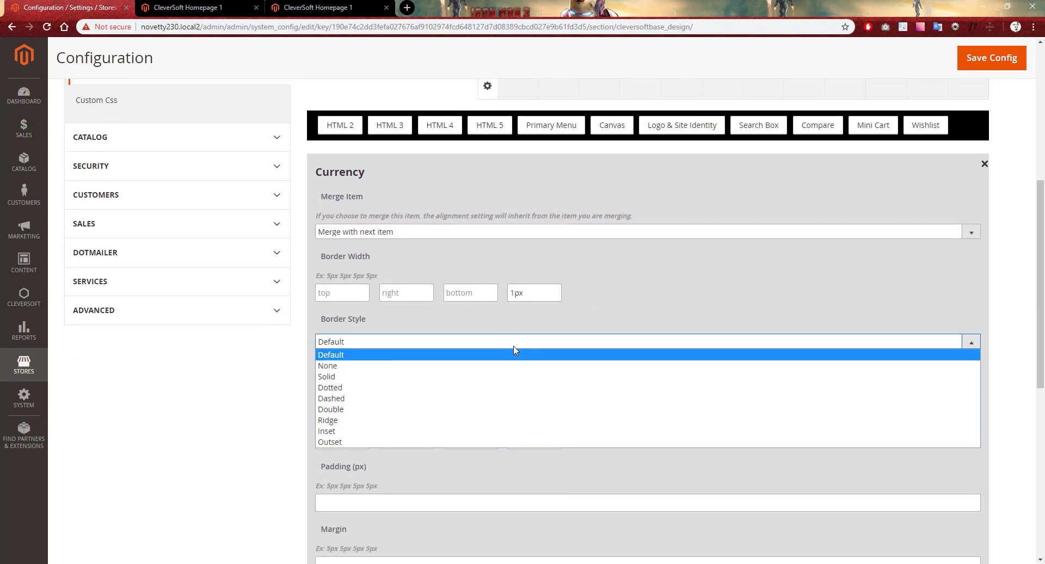
left_click(374, 377)
left_click(344, 391)
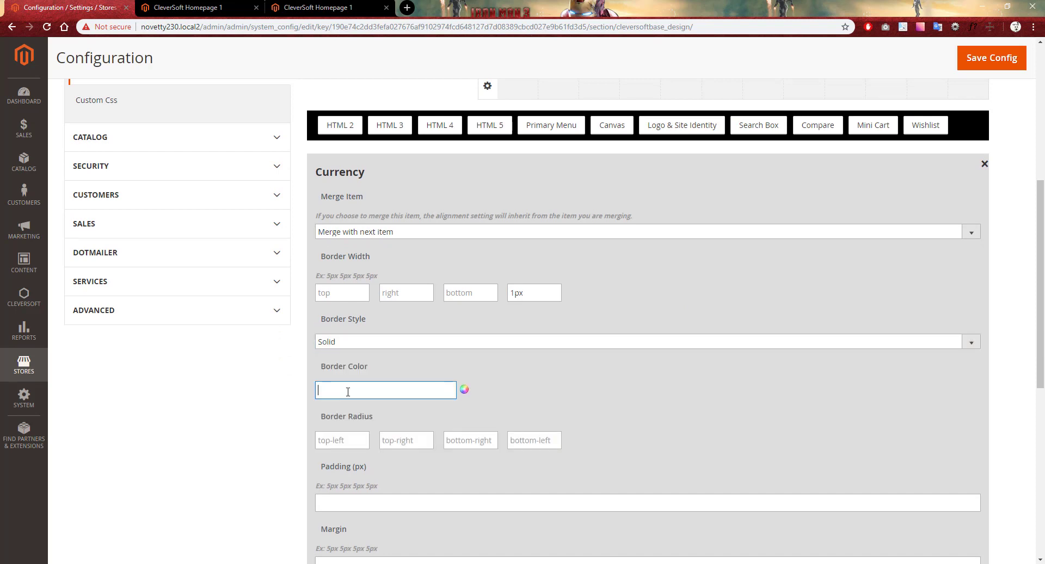
type("#5d5d5d")
left_click(404, 502)
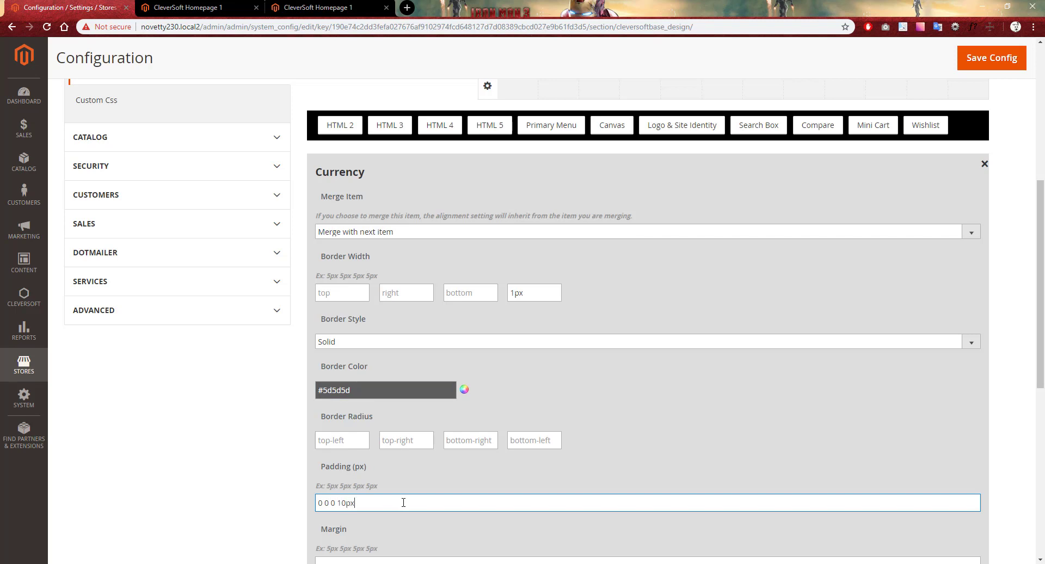
scroll(1041, 233, "up", 4)
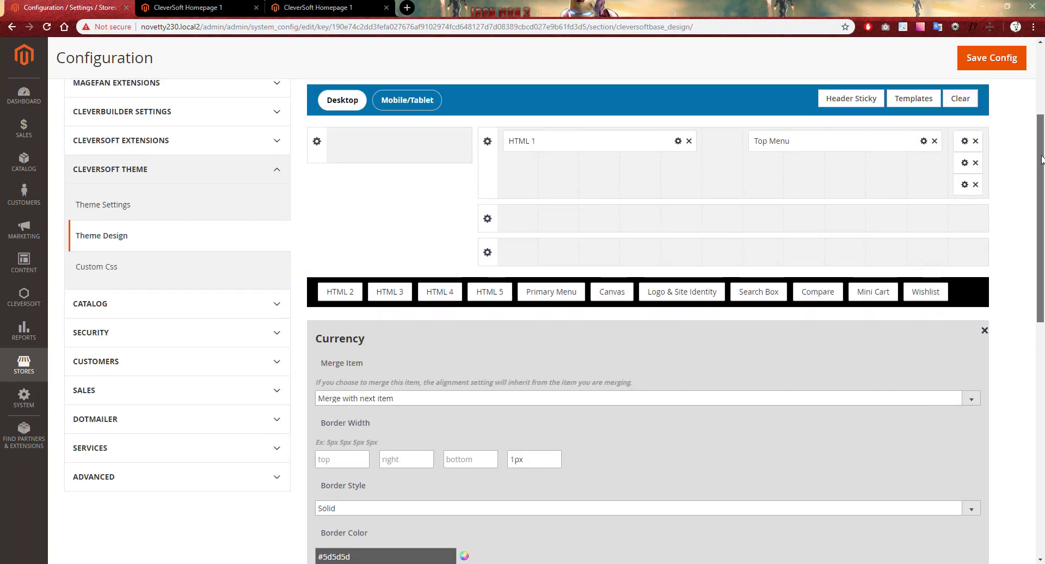
left_click(985, 363)
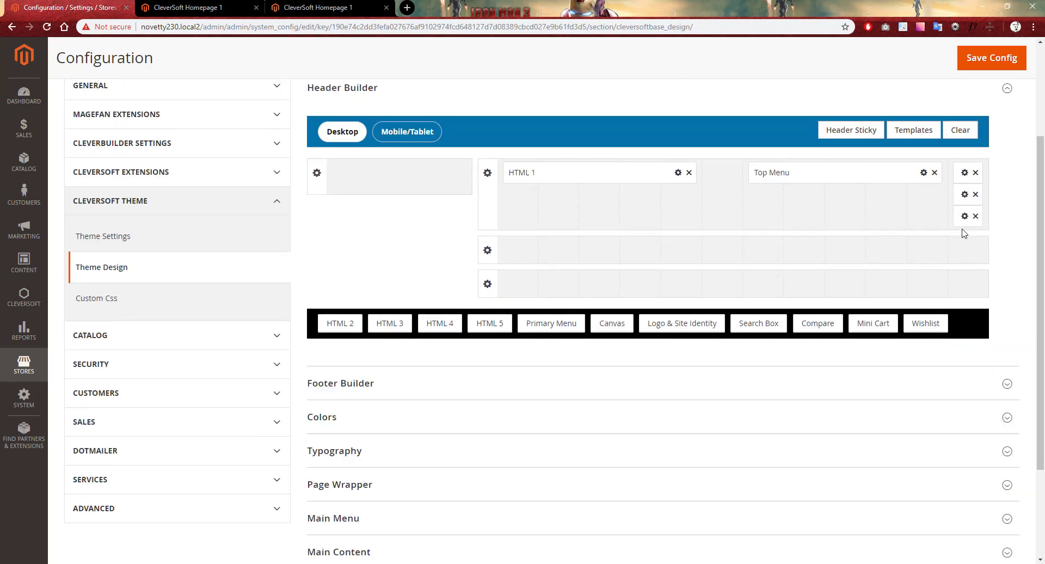
Step: Set the Account element's icon size to 16px and left border width to 1px, checking the Sign In item on the demo storefront
left_click(965, 216)
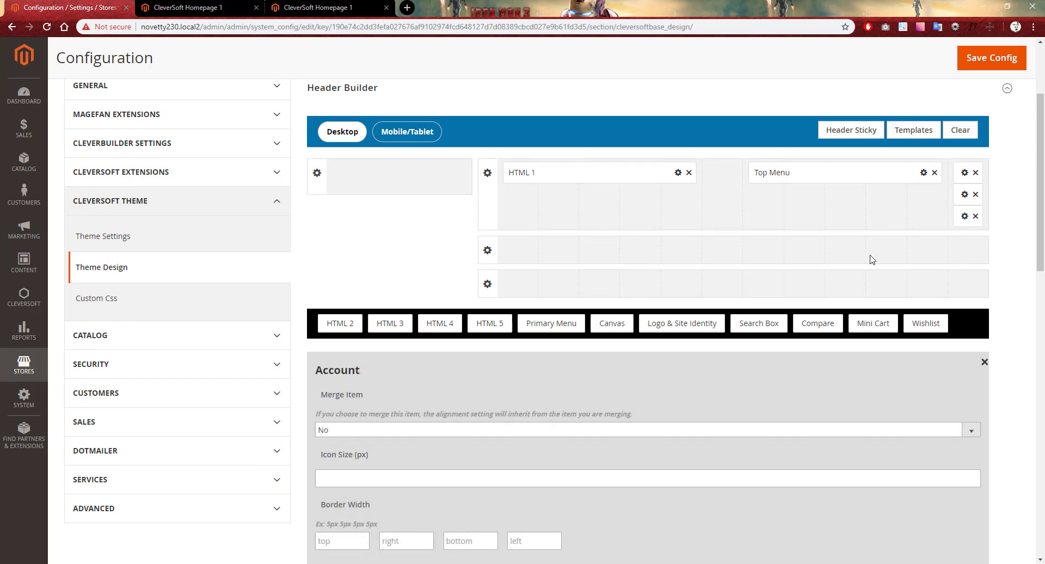
scroll(1032, 234, "down", 2)
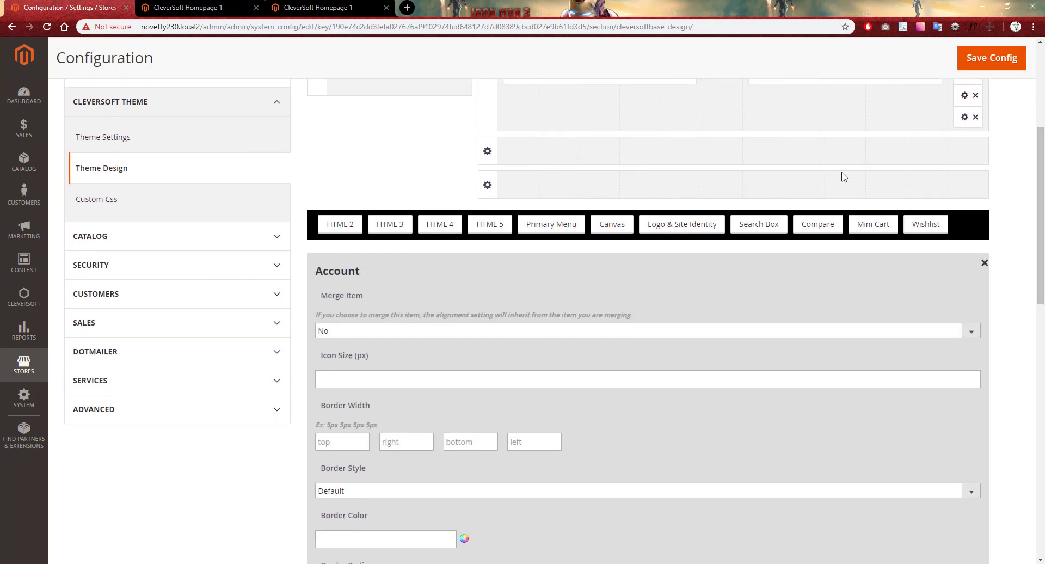
left_click(324, 8)
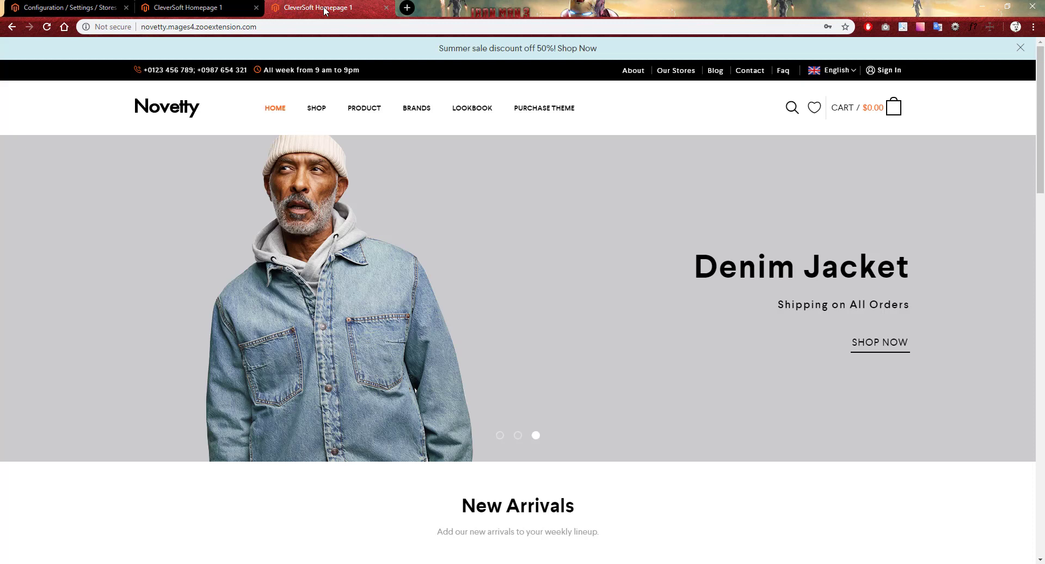
left_click(884, 72)
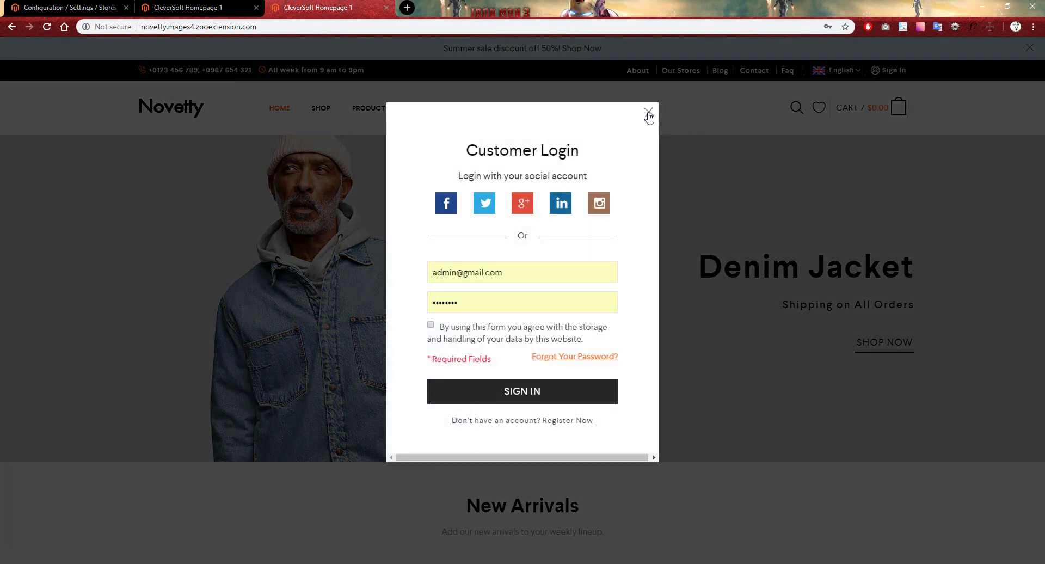
left_click(649, 112)
left_click(70, 7)
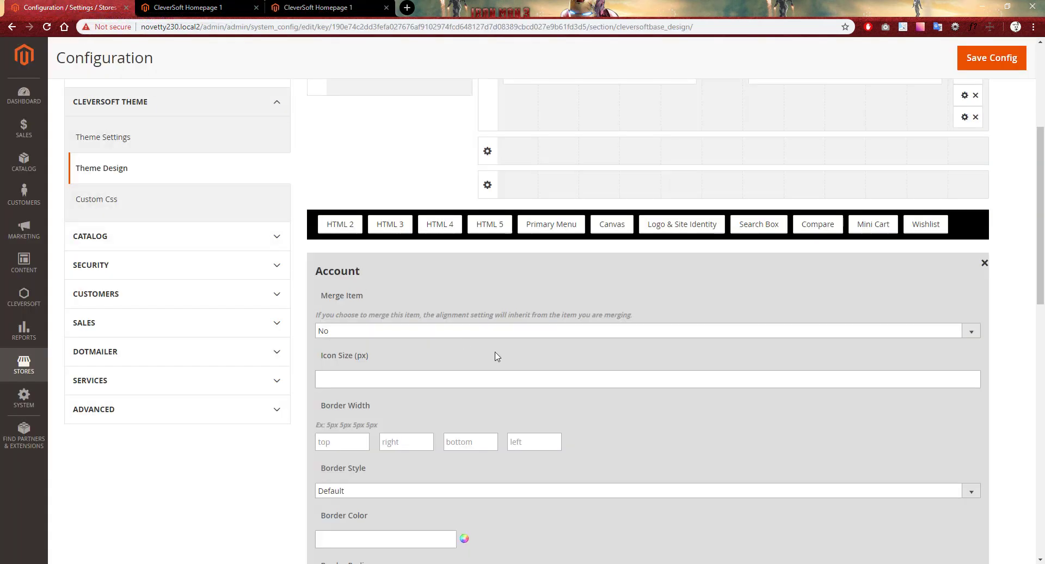
left_click(369, 381)
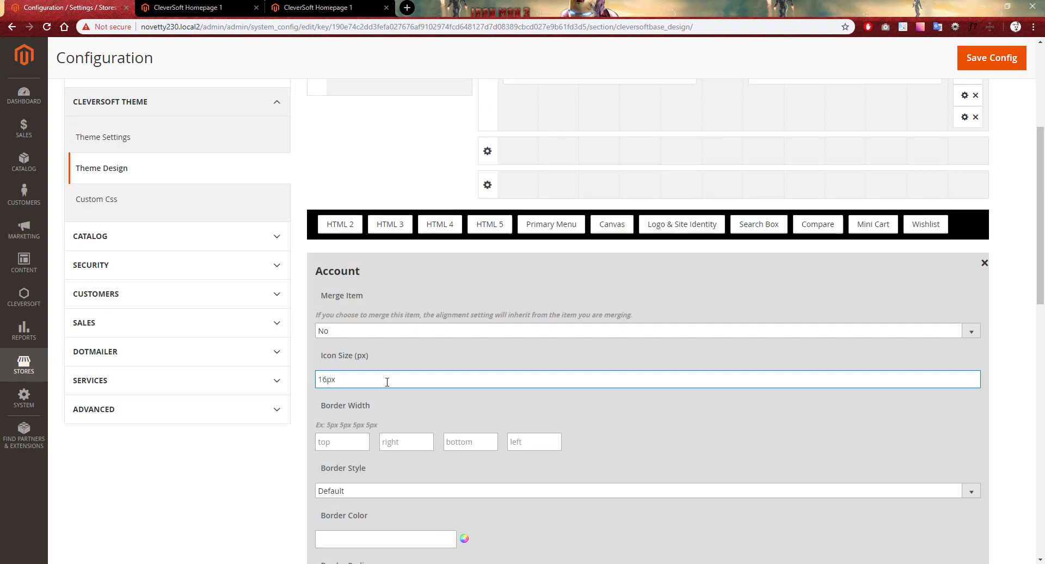
left_click(527, 444)
type("1px")
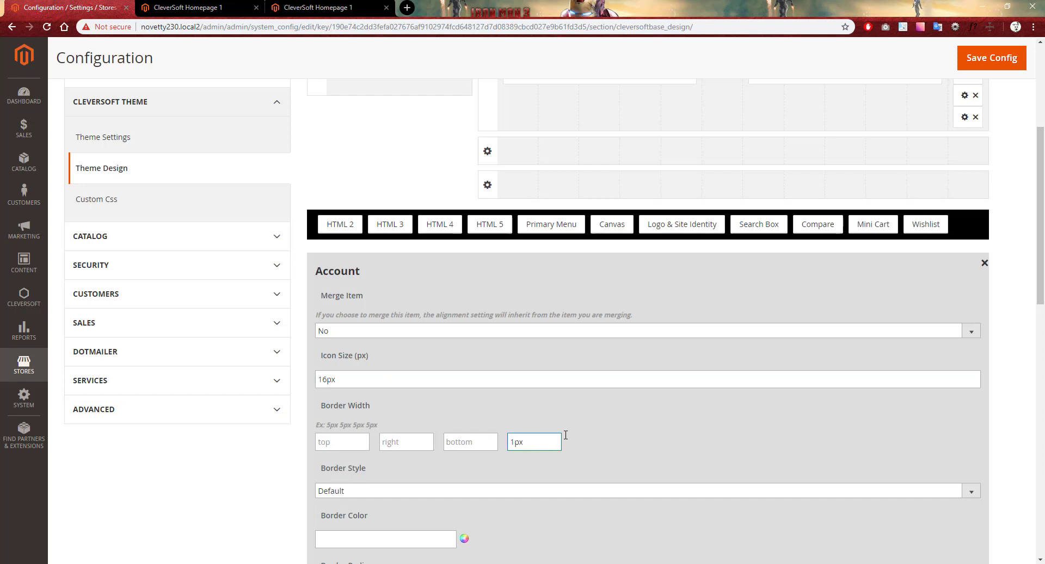
Step: Give the Account element a Solid border in #5d5d5d and padding of 0 0 0 10px
scroll(1034, 292, "down", 4)
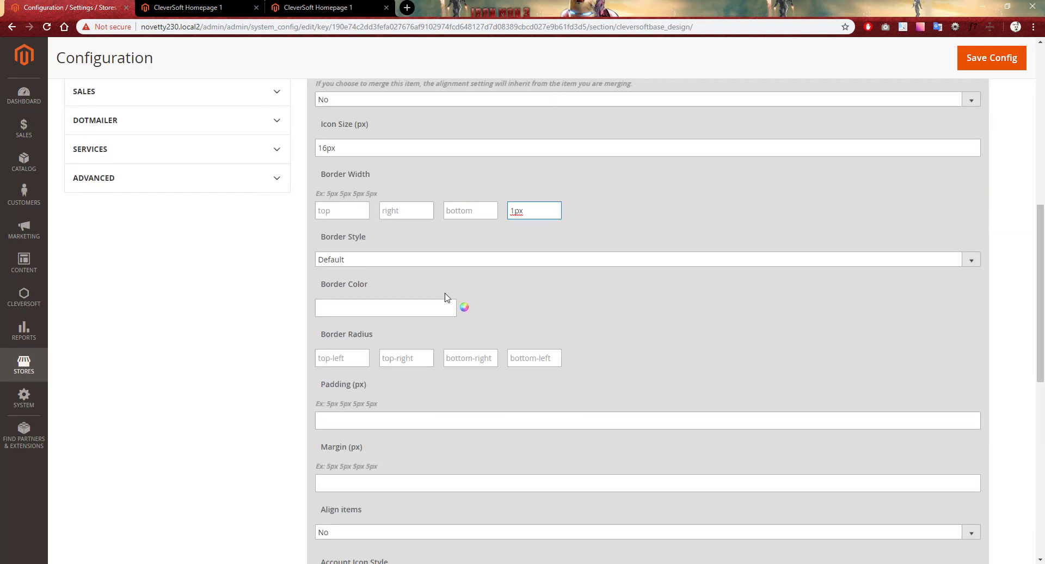
left_click(396, 264)
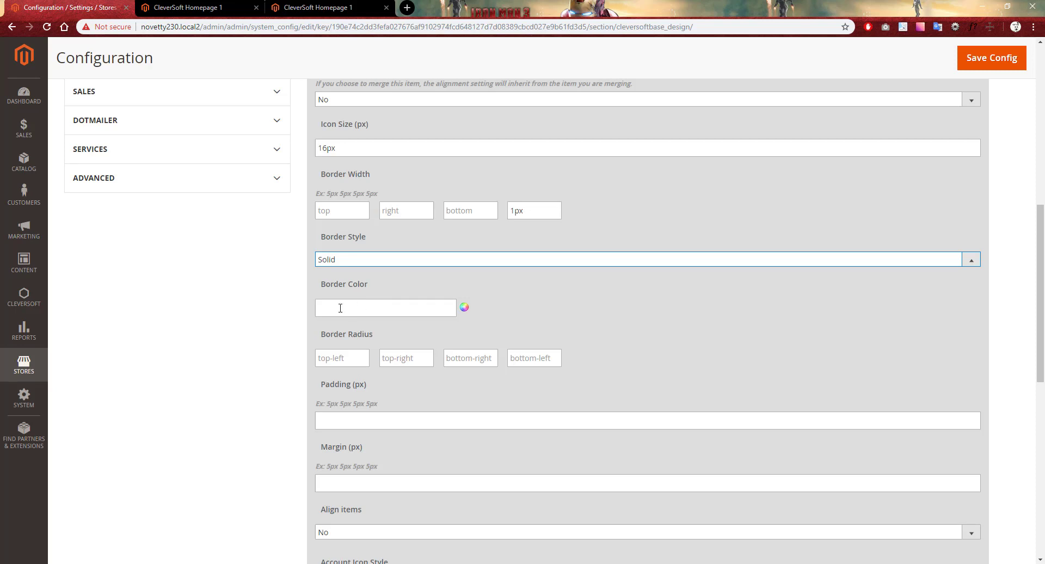
left_click(340, 308)
type("#5d5d5d")
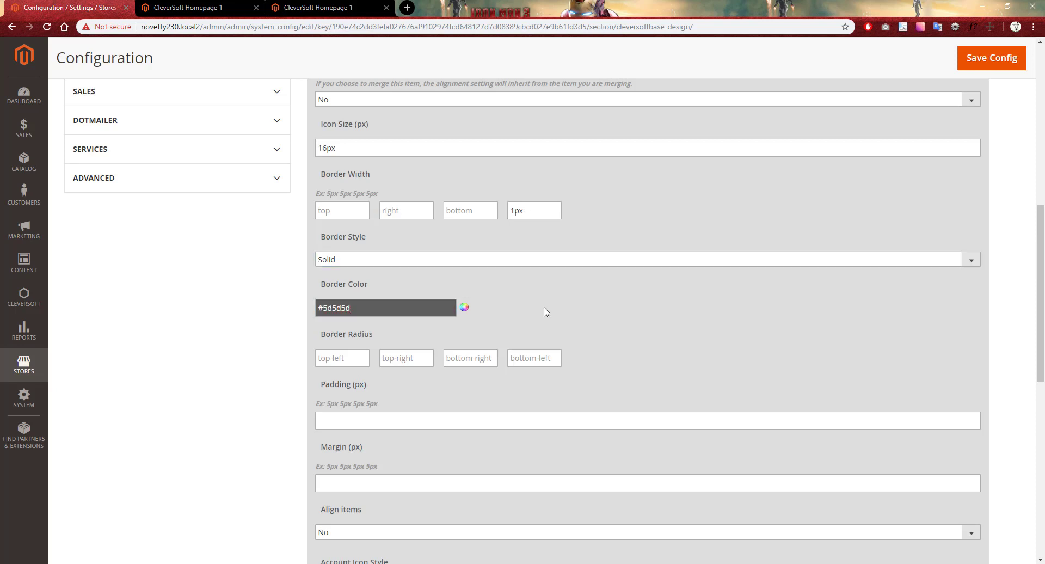
left_click(421, 425)
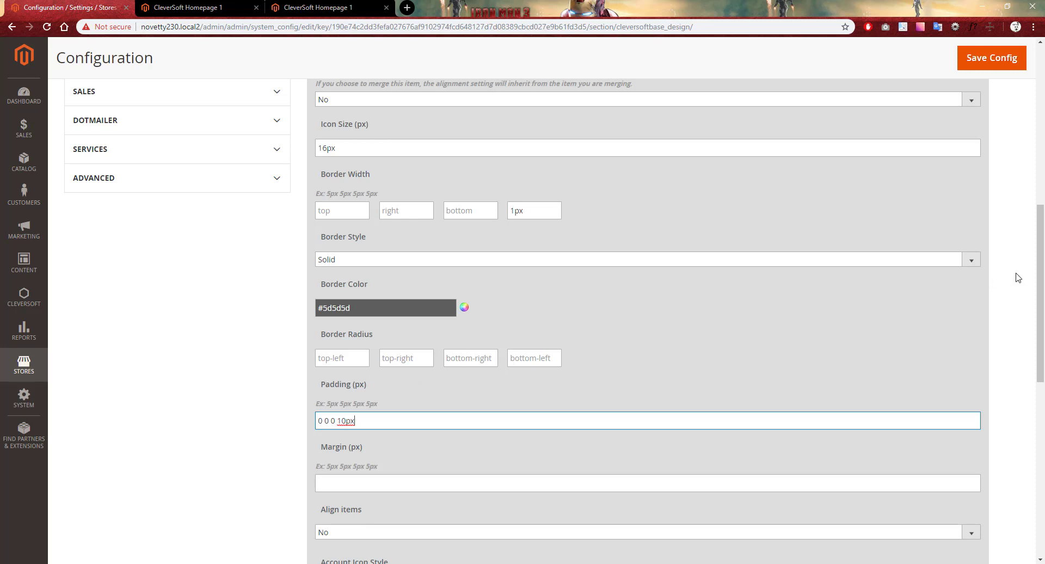
Step: Choose the circled person icon for the Account element, enable Show label, and close its settings
scroll(1040, 286, "down", 5)
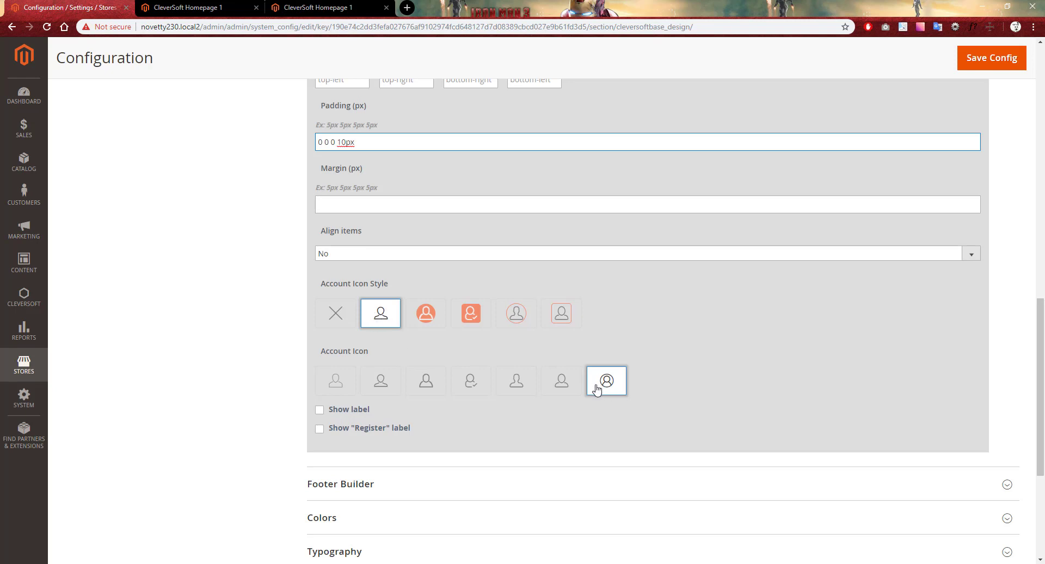
left_click(348, 413)
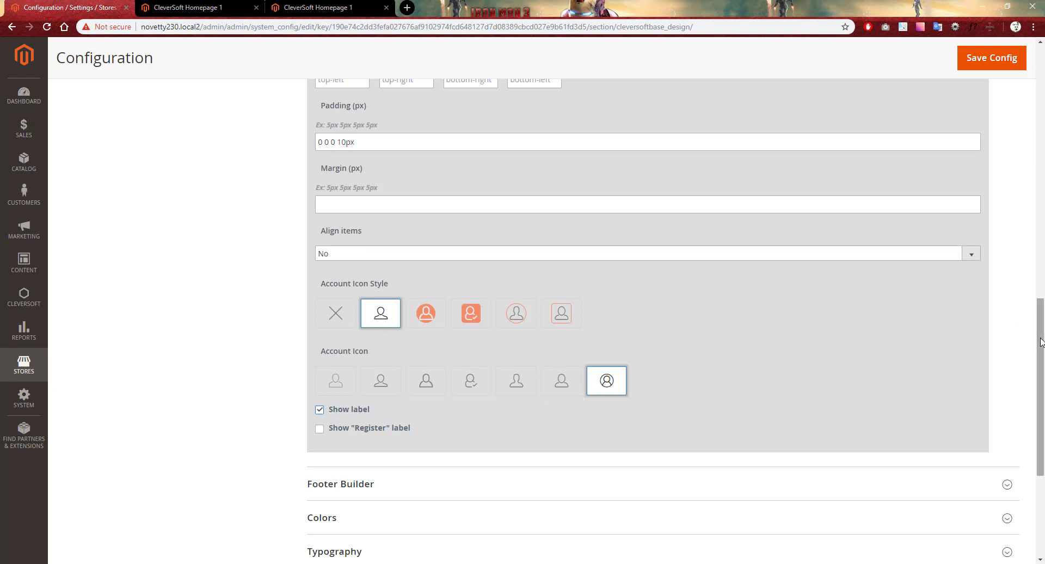
left_click_drag(1042, 327, 1037, 99)
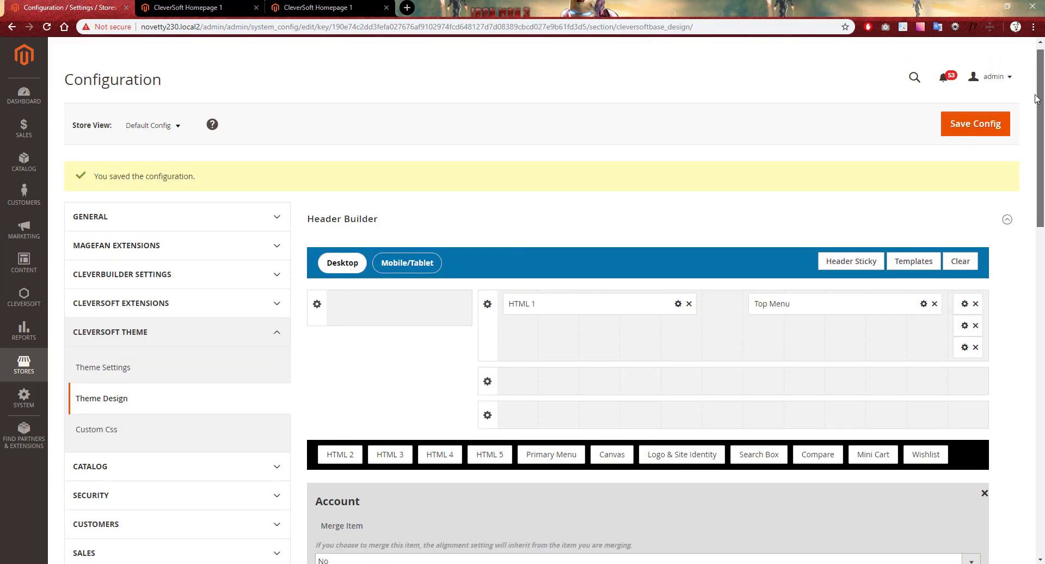
left_click(984, 493)
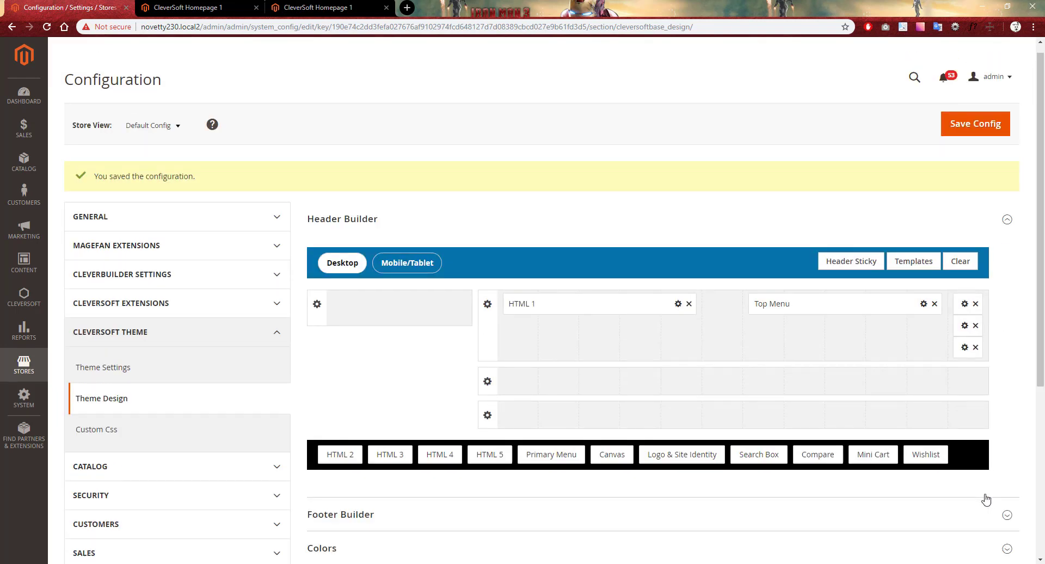
Step: Save the configuration, reload the local storefront, and compare its top bar with the demo storefront
left_click(976, 126)
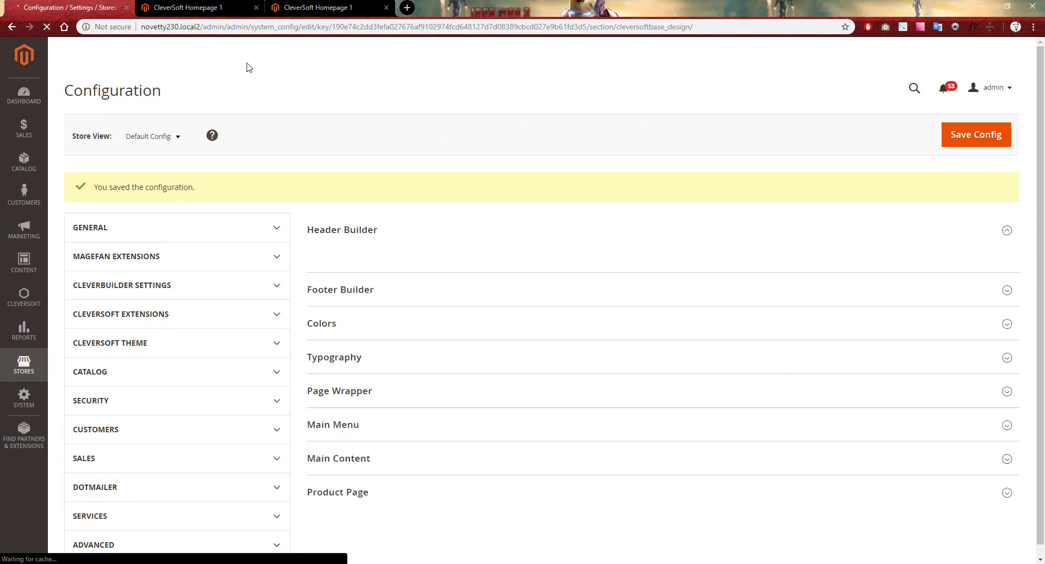
left_click(177, 7)
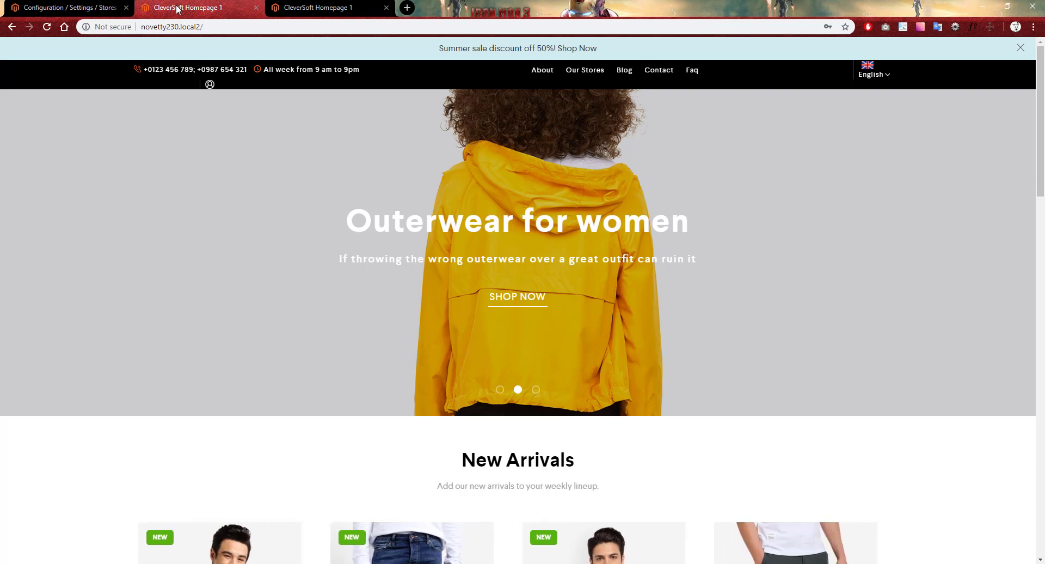
left_click(47, 29)
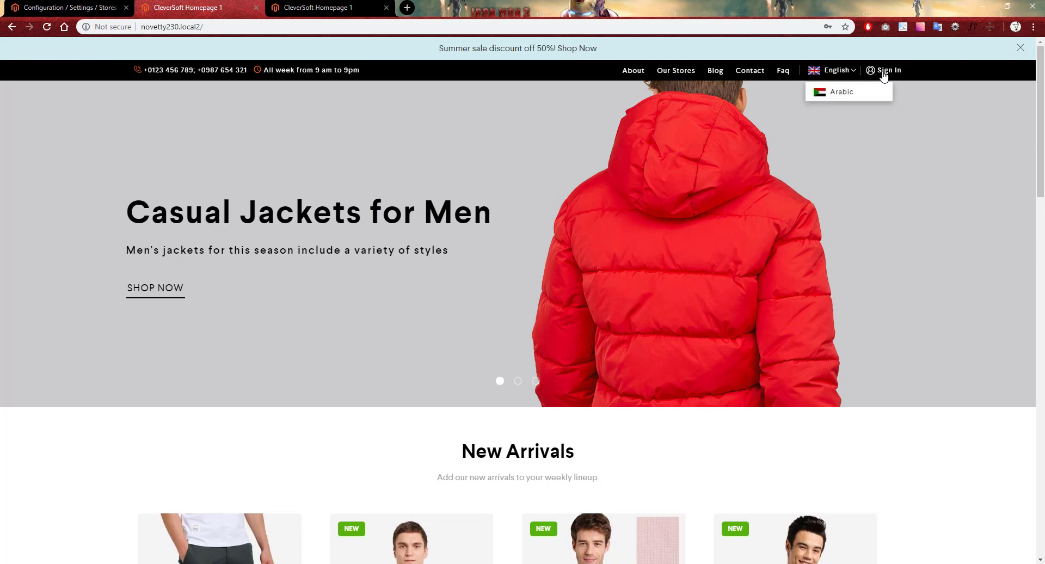
mouse_move(862, 76)
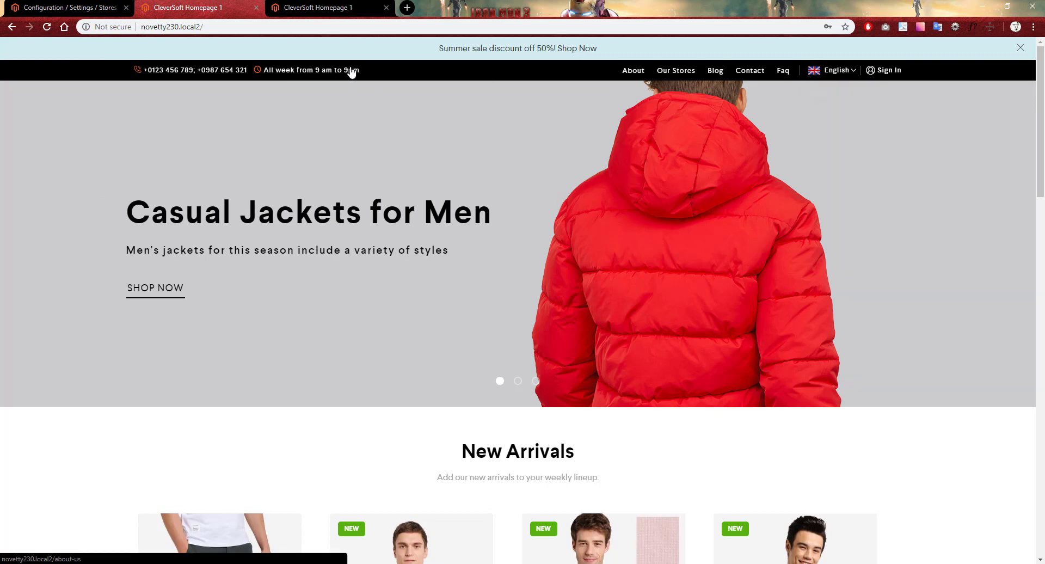
left_click(330, 10)
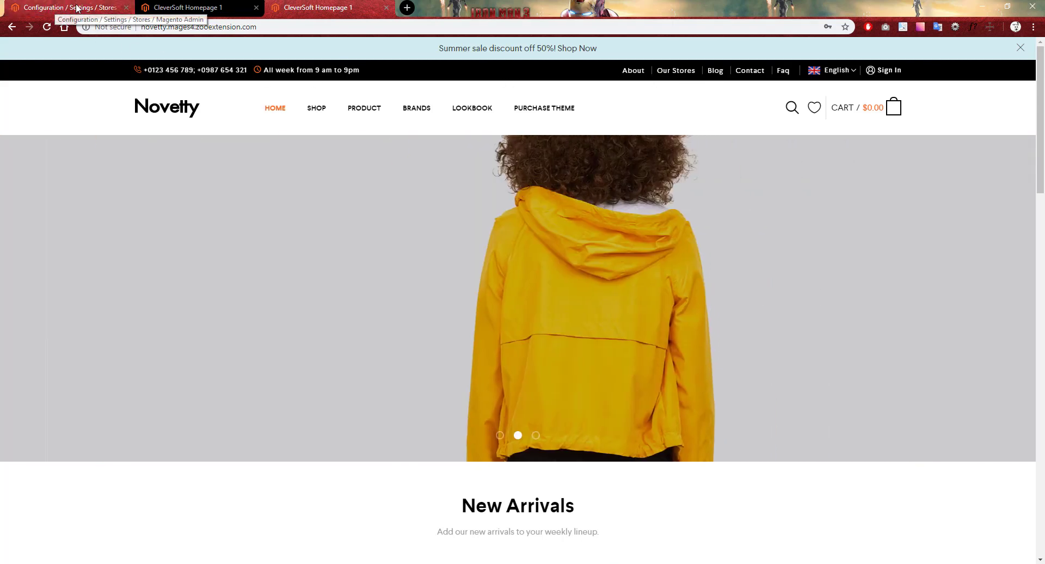
Step: Return to the theme configuration and set the Top Bar row's height to 38px
left_click(54, 10)
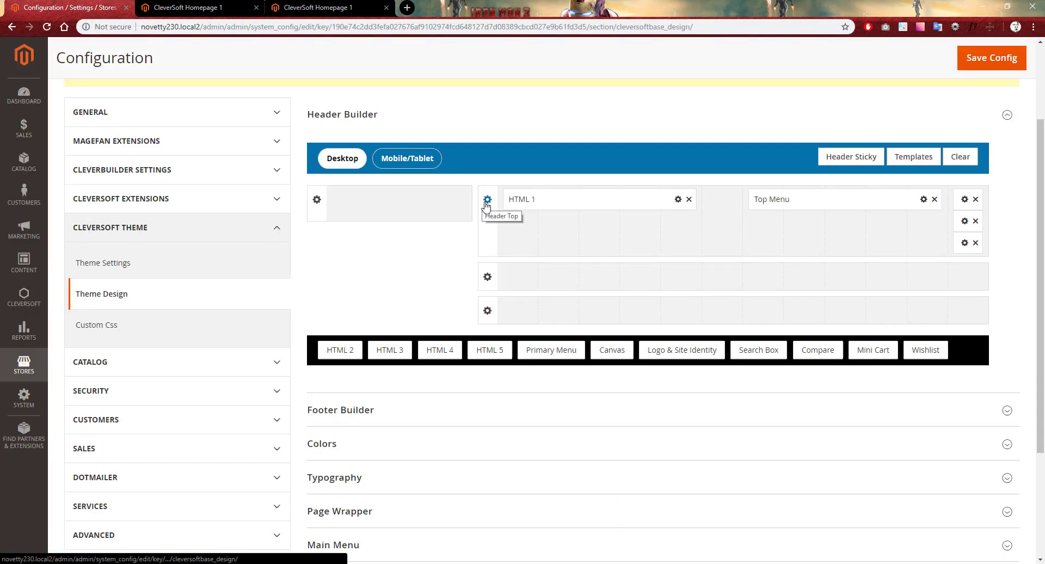
left_click(487, 200)
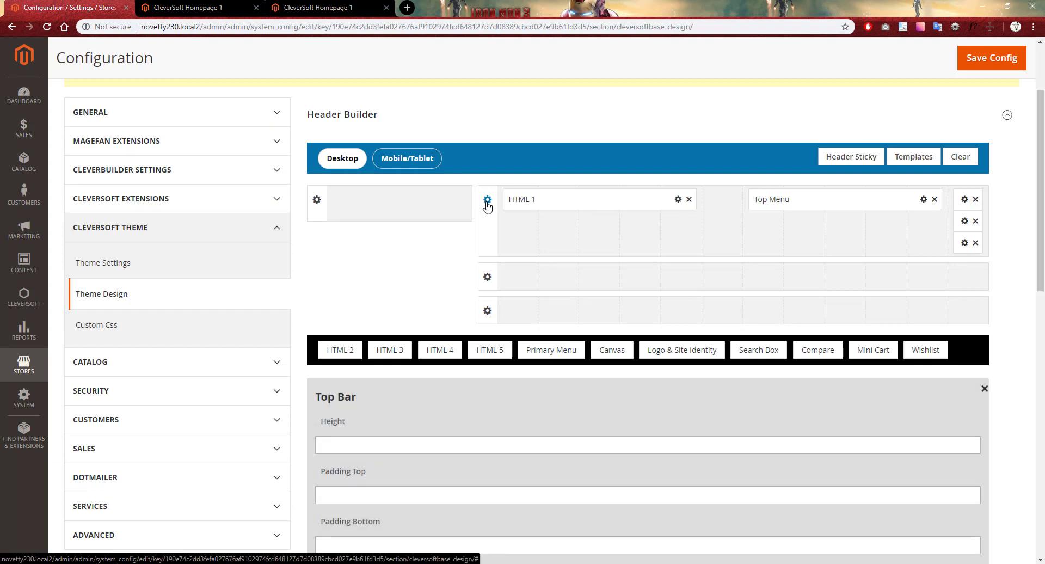
left_click(358, 445)
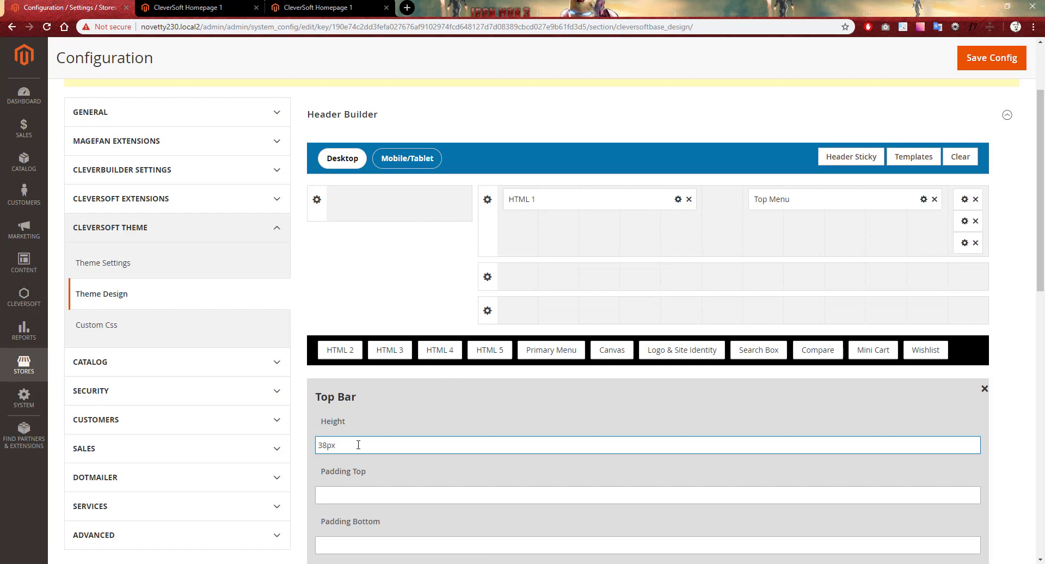
type("38px")
Step: Set the Top Bar background to #000000 and both its link color and text color to #FFFFFF
left_click_drag(1033, 262, 1036, 392)
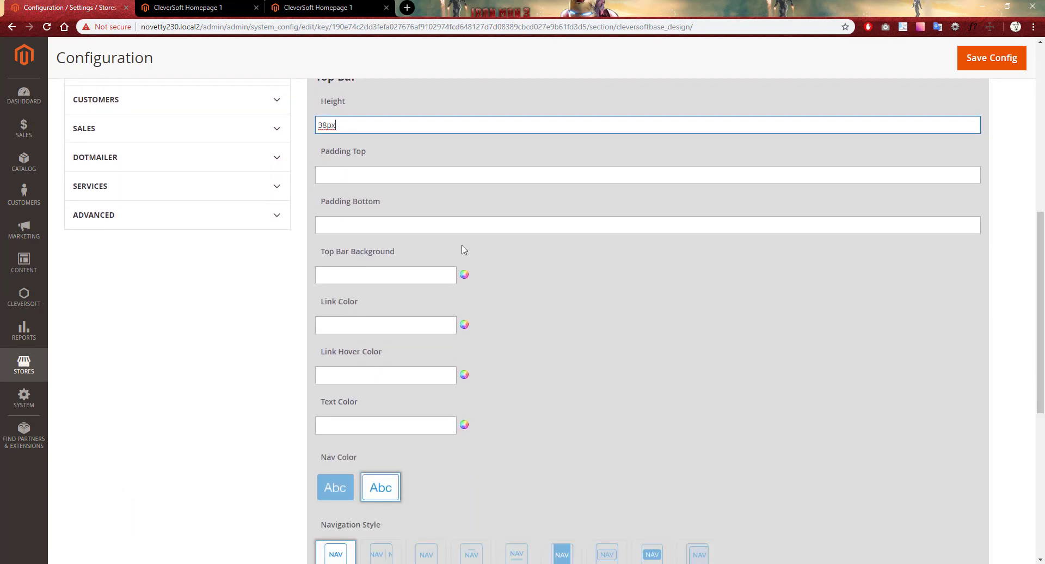
left_click(464, 276)
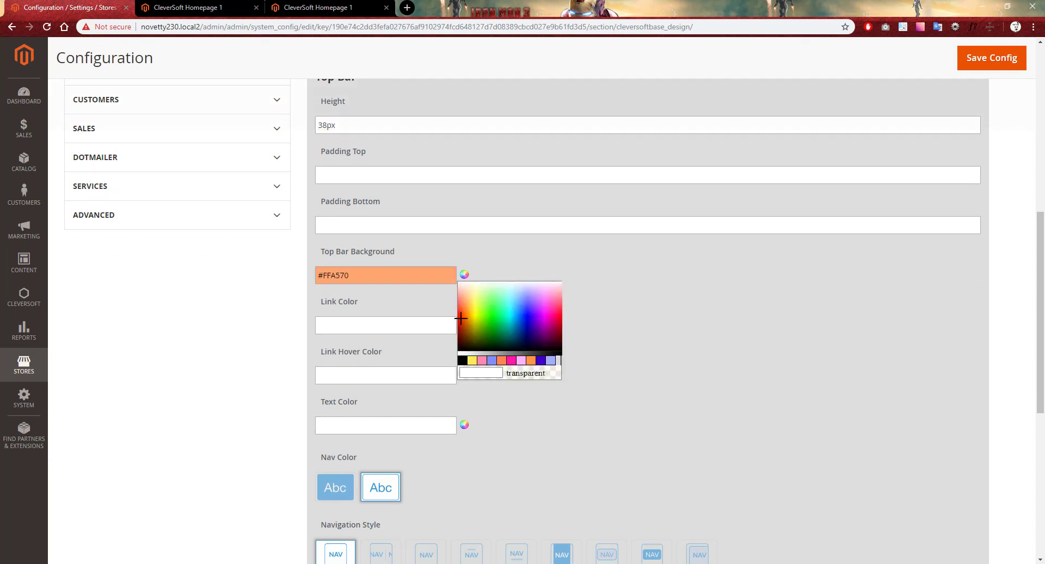
left_click(463, 360)
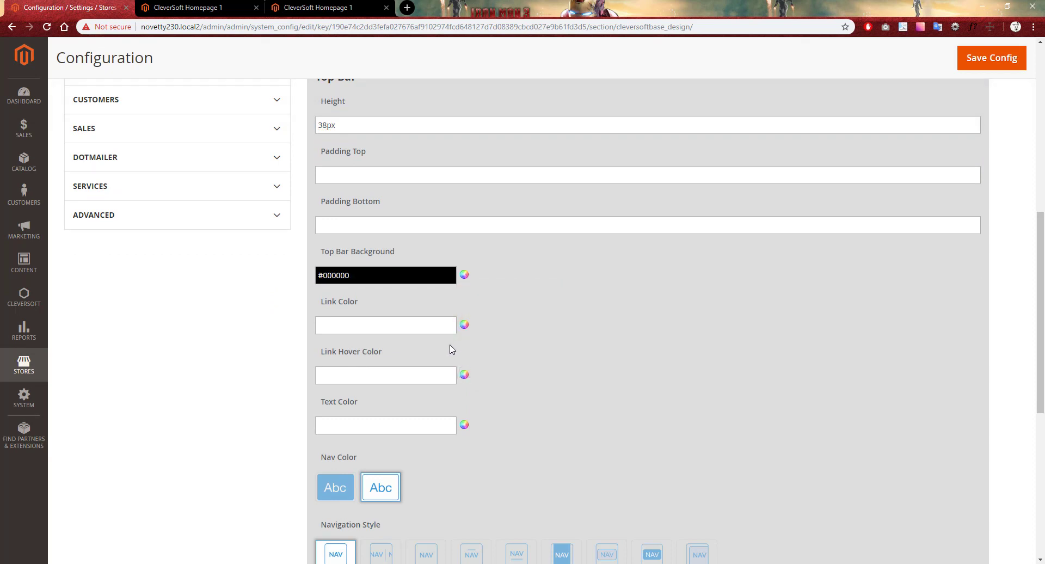
left_click(464, 325)
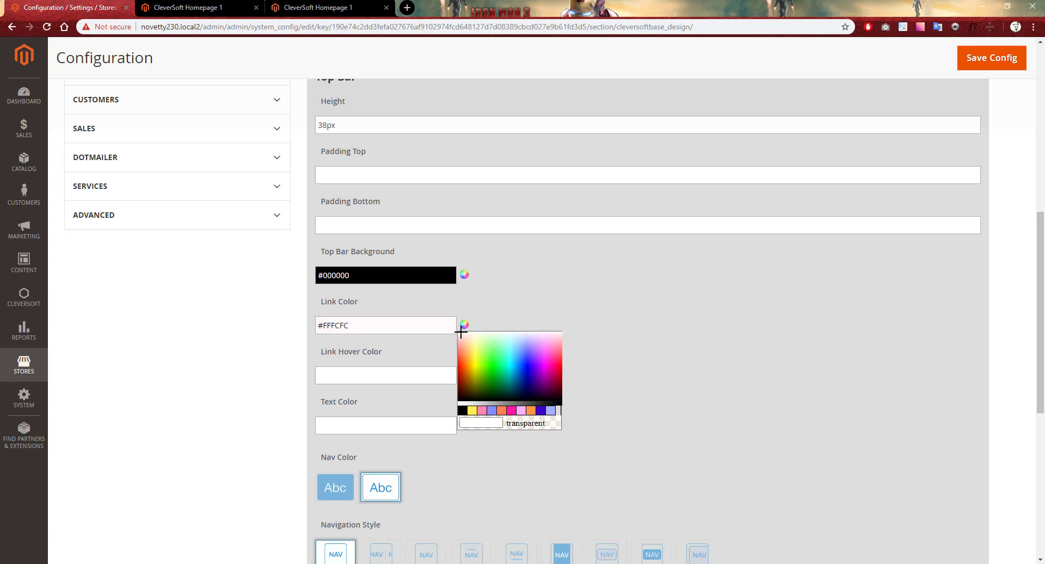
left_click(462, 332)
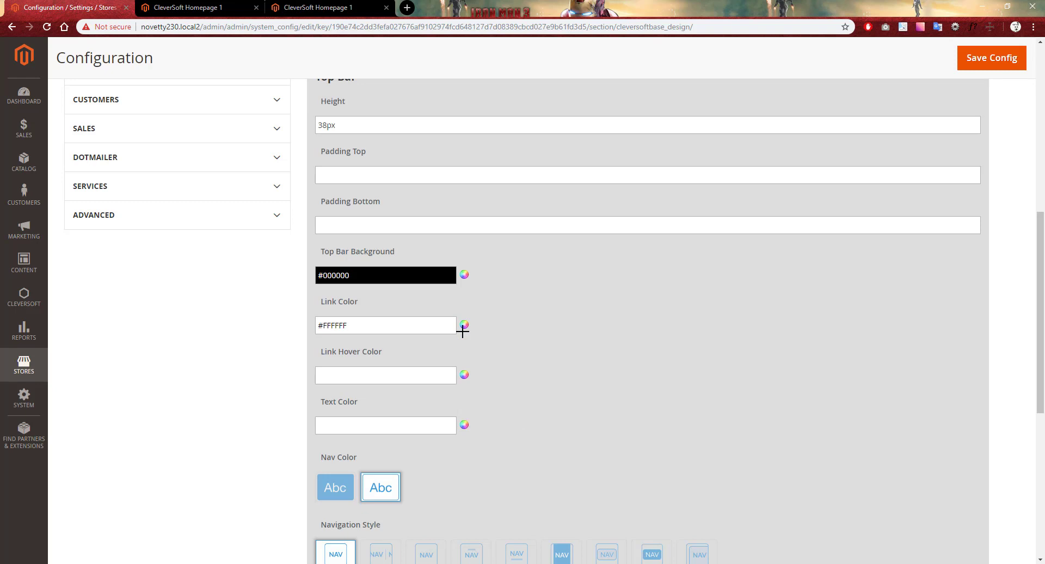
left_click(462, 427)
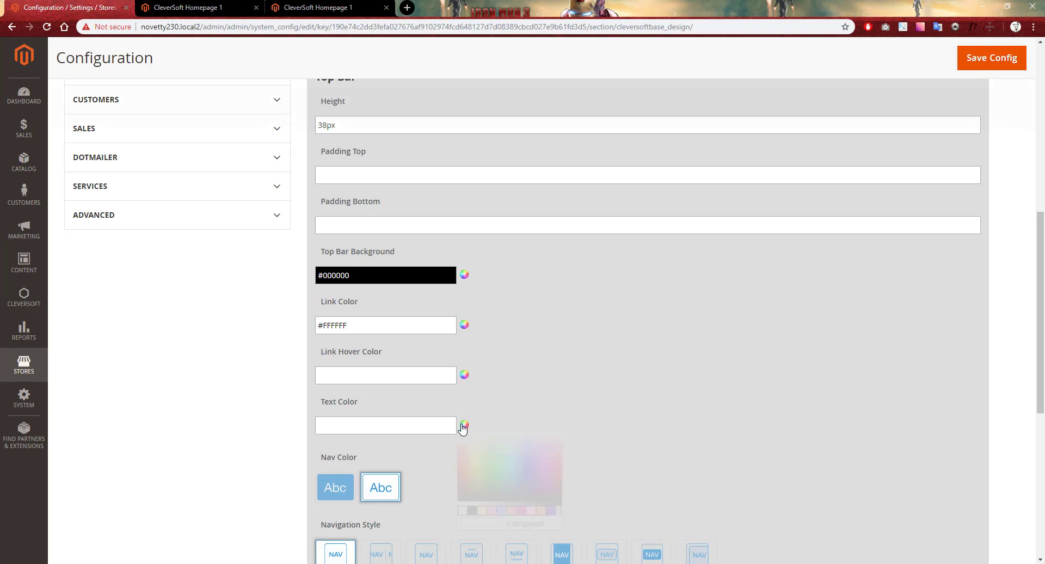
left_click(462, 511)
Step: Close the Top Bar settings and save the configuration
scroll(940, 320, "down", 1)
scroll(979, 272, "up", 3)
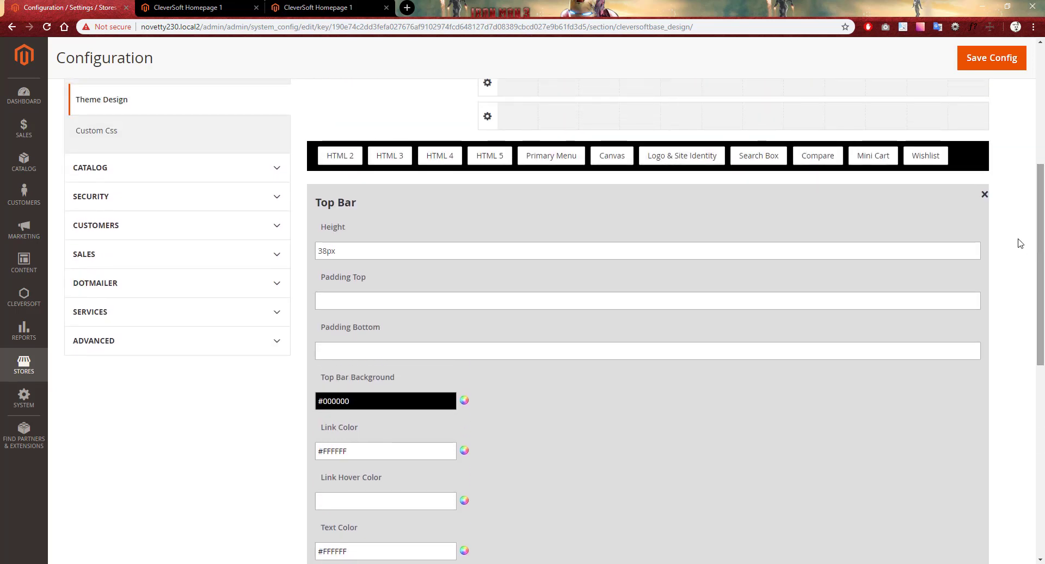
left_click(984, 195)
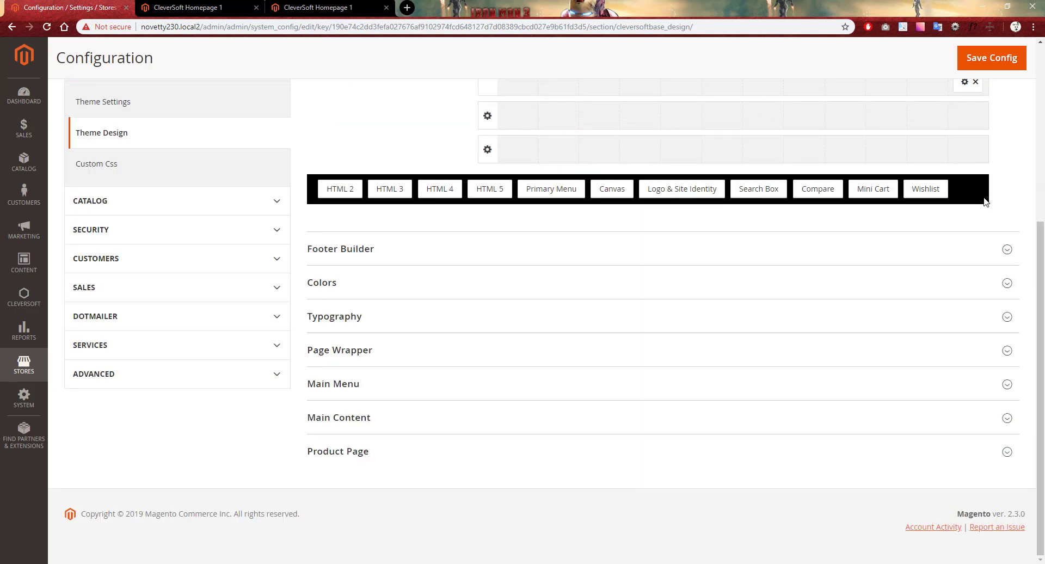
scroll(980, 217, "up", 3)
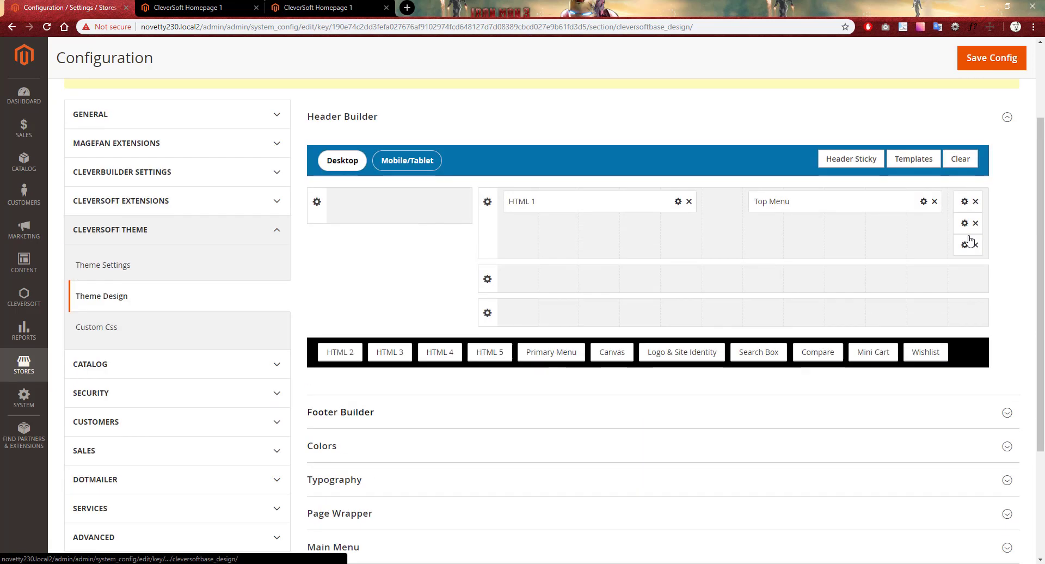
left_click(984, 63)
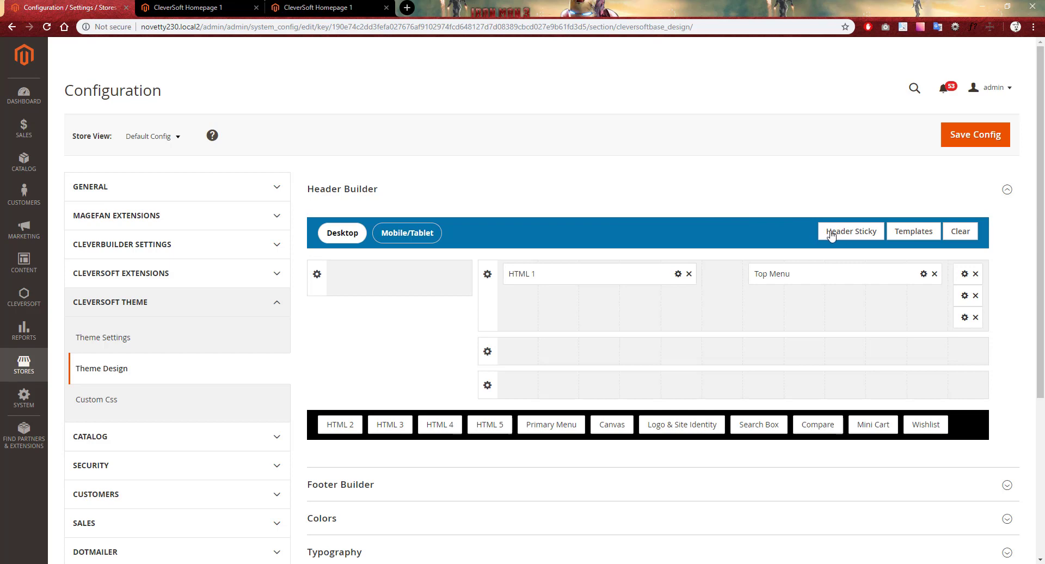
Step: Give the sticky header the extra class name page-header__home1 and save the configuration
left_click(844, 235)
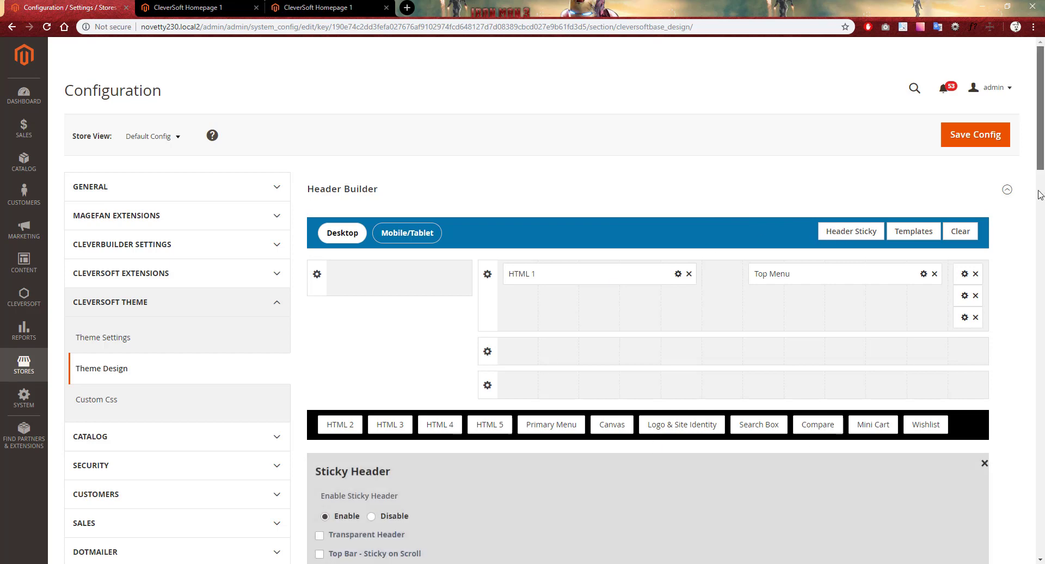
scroll(1030, 244, "down", 6)
left_click(366, 308)
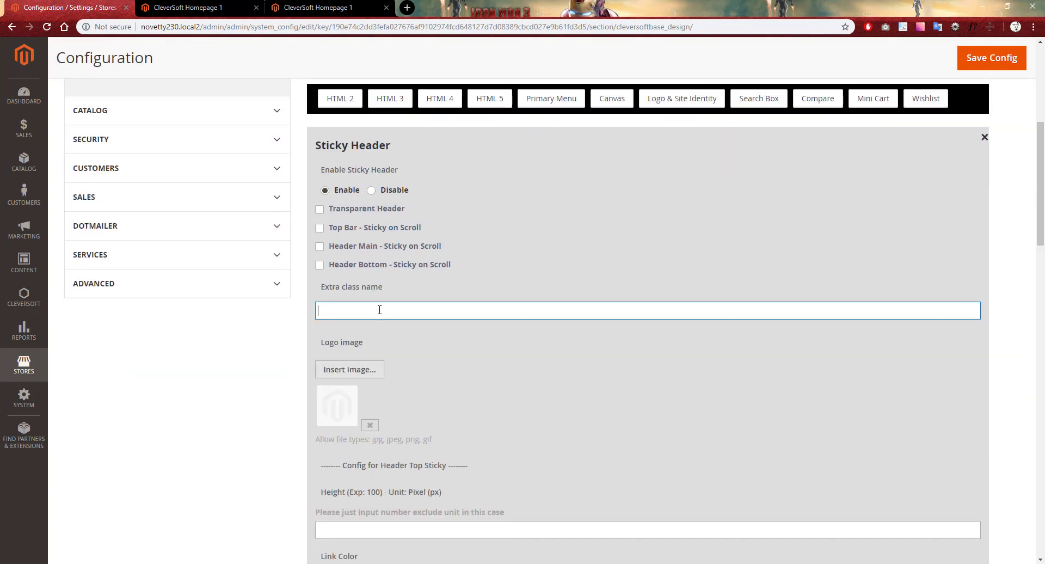
type("page-header__home")
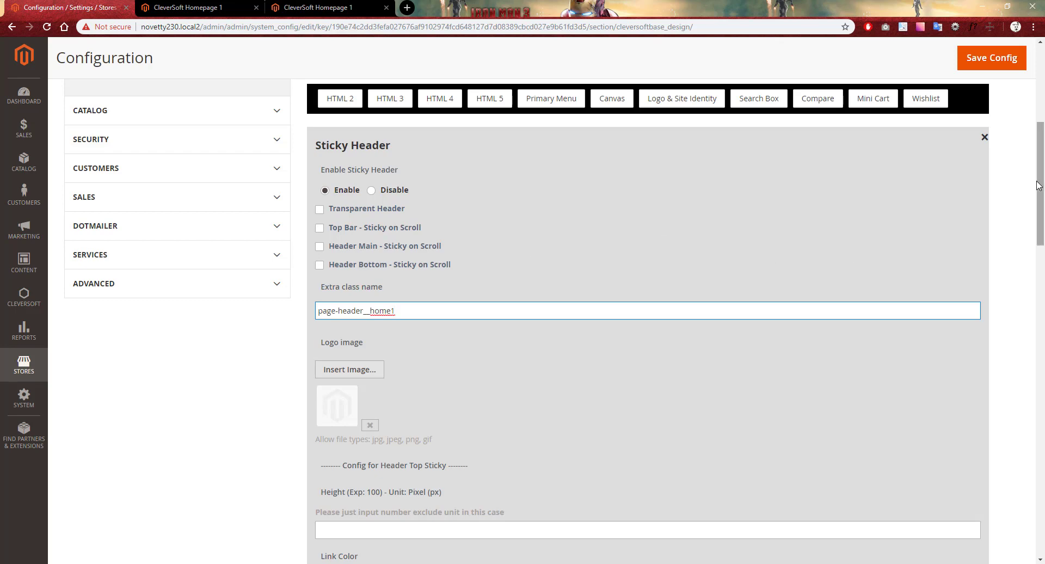
left_click_drag(1040, 187, 1040, 158)
left_click(994, 65)
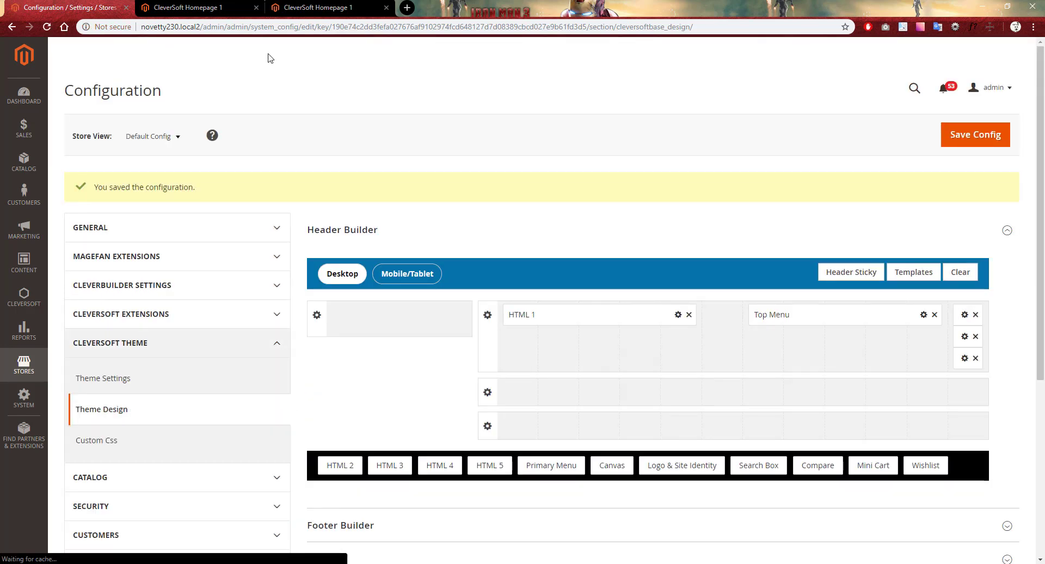
Step: Reload the local storefront and compare its top bar and header with the demo storefront
left_click(187, 7)
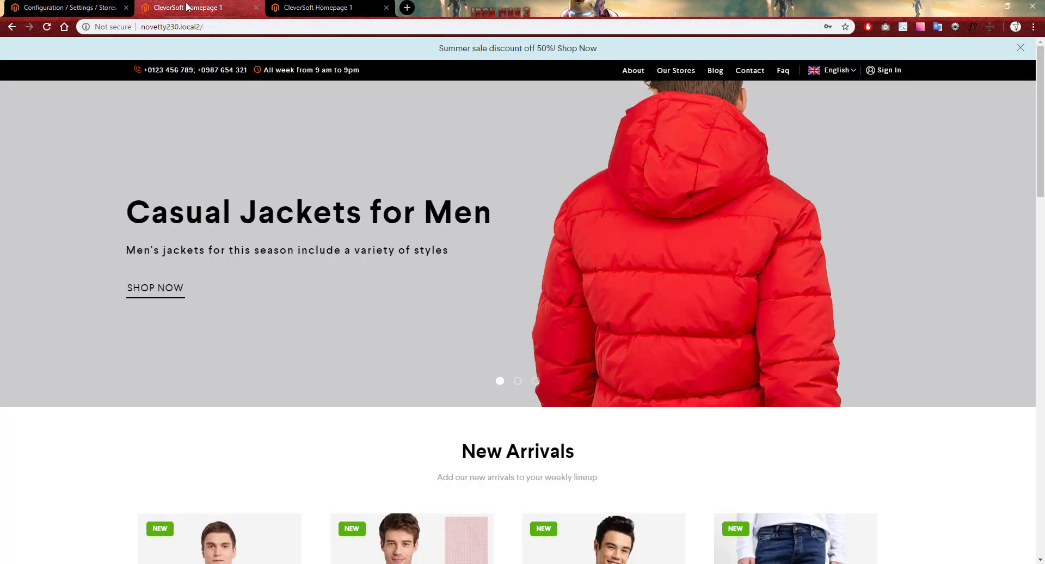
left_click(46, 29)
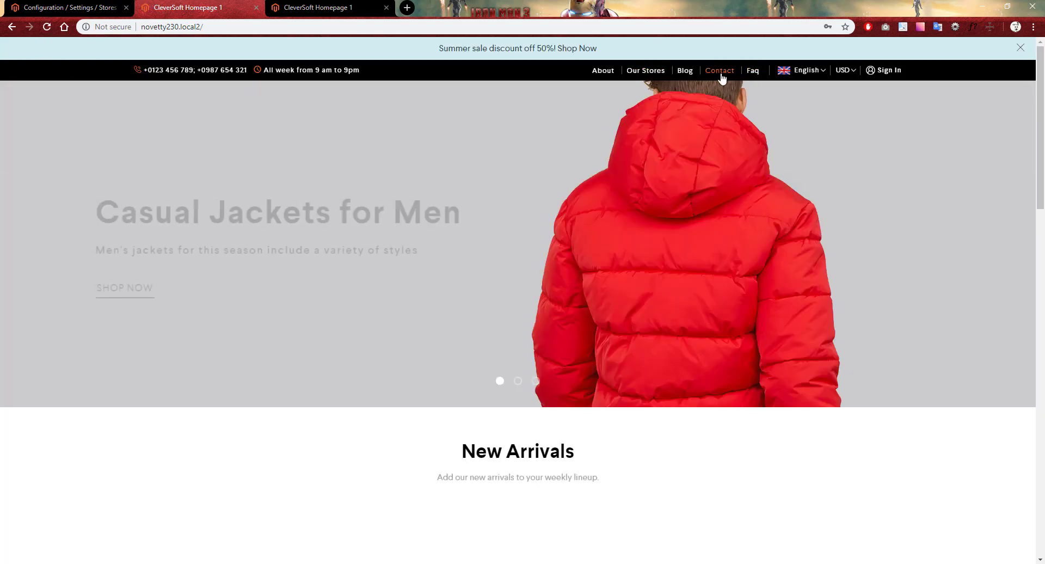
mouse_move(846, 76)
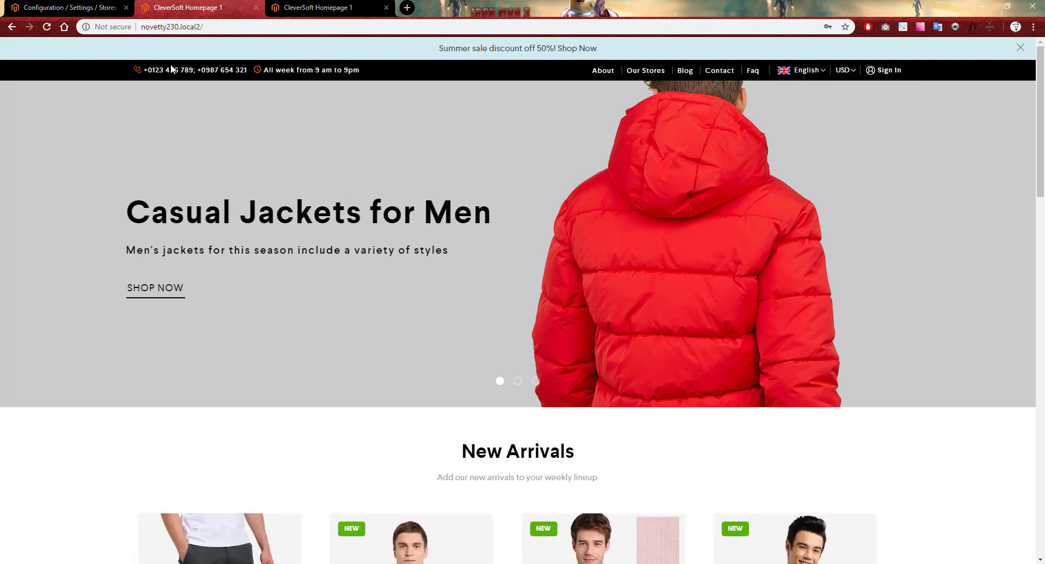
left_click(321, 7)
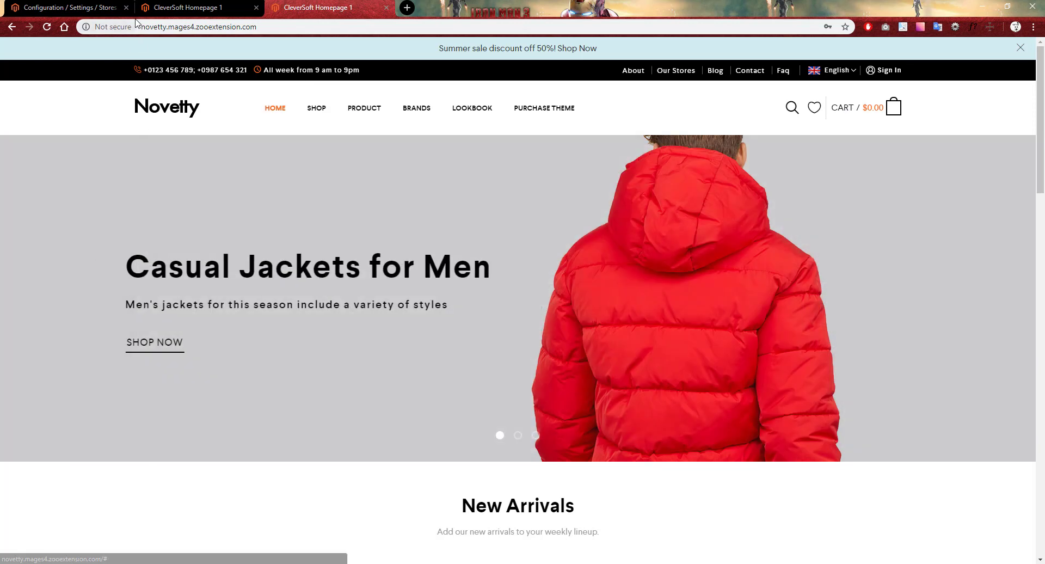
Step: Back in the theme configuration, add Logo & Site Identity and Primary Menu to the middle header row, widening Primary Menu to seven columns
left_click(66, 10)
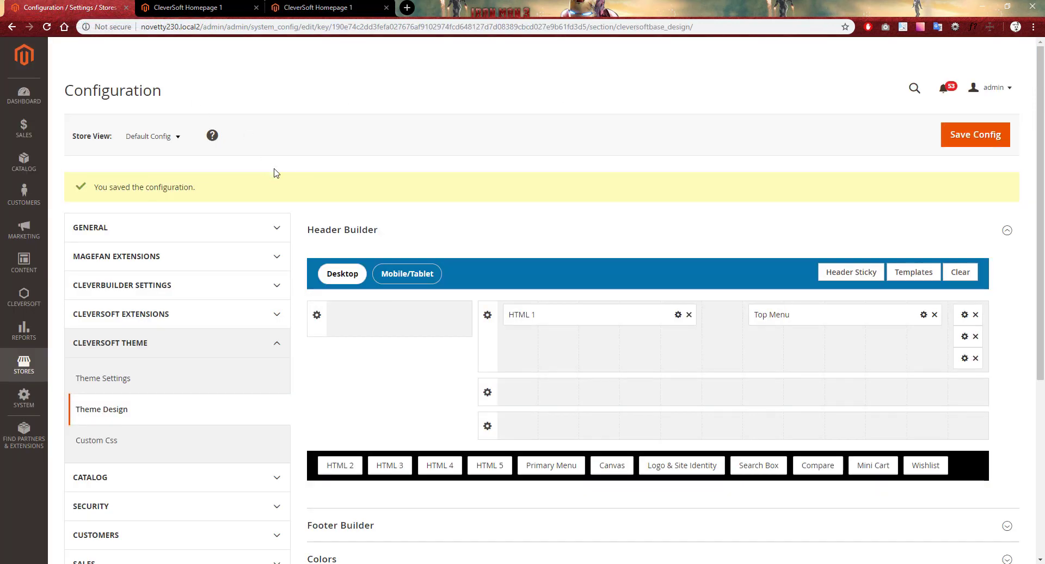
left_click_drag(682, 465, 548, 398)
scroll(326, 350, "down", 2)
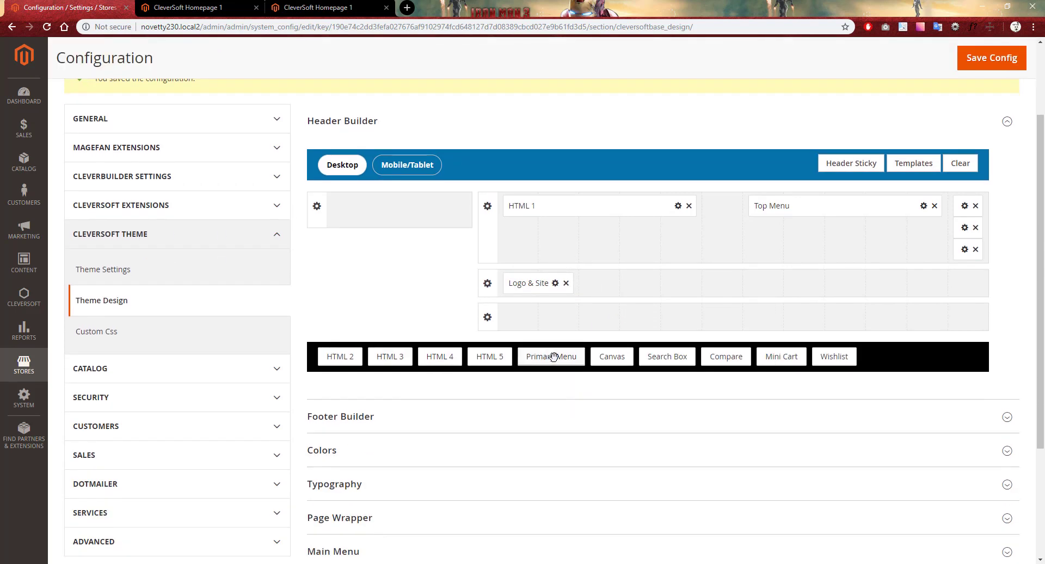
left_click_drag(558, 348, 625, 289)
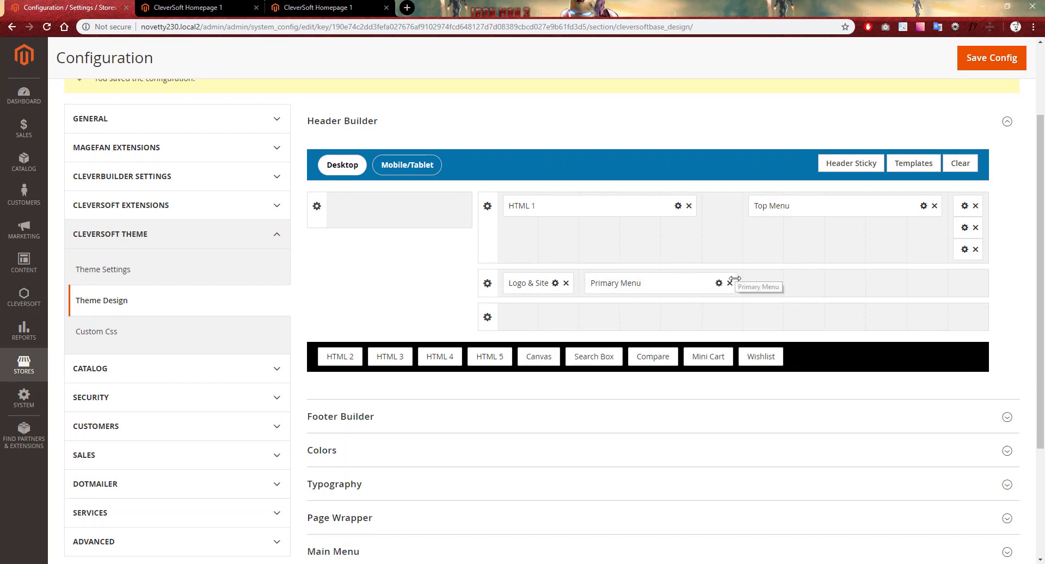
left_click_drag(734, 281, 855, 281)
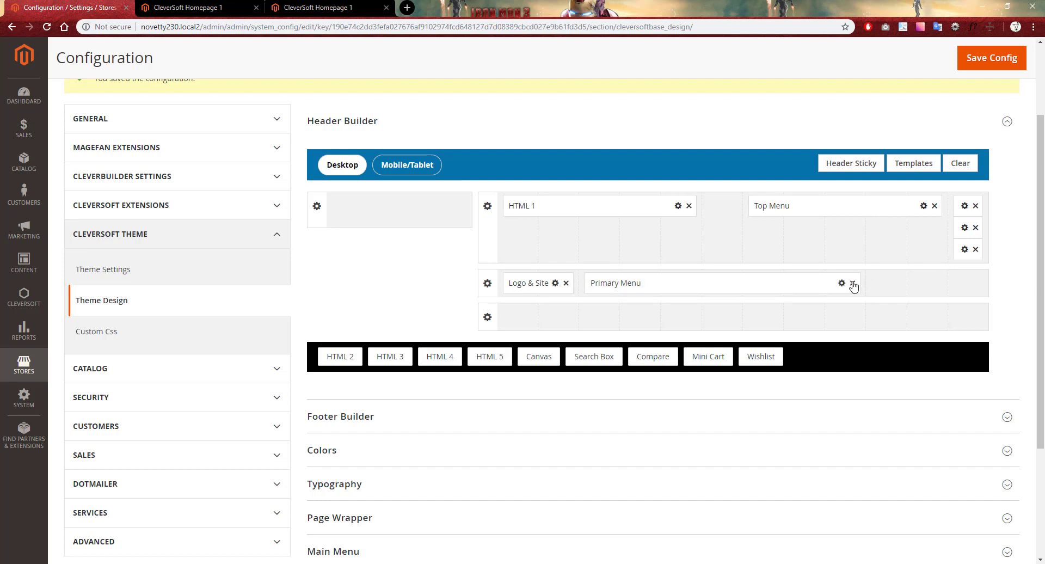
Step: Add a one-column Search Box at the end of the middle header row, with Wishlist and Mini Cart stacked beneath it
left_click_drag(594, 356, 956, 288)
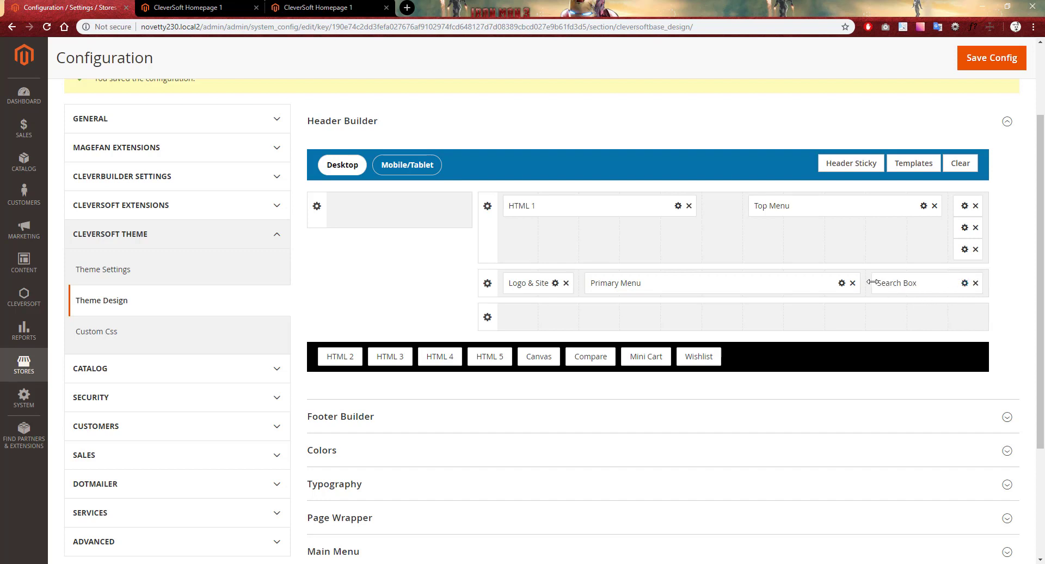
left_click_drag(872, 281, 951, 280)
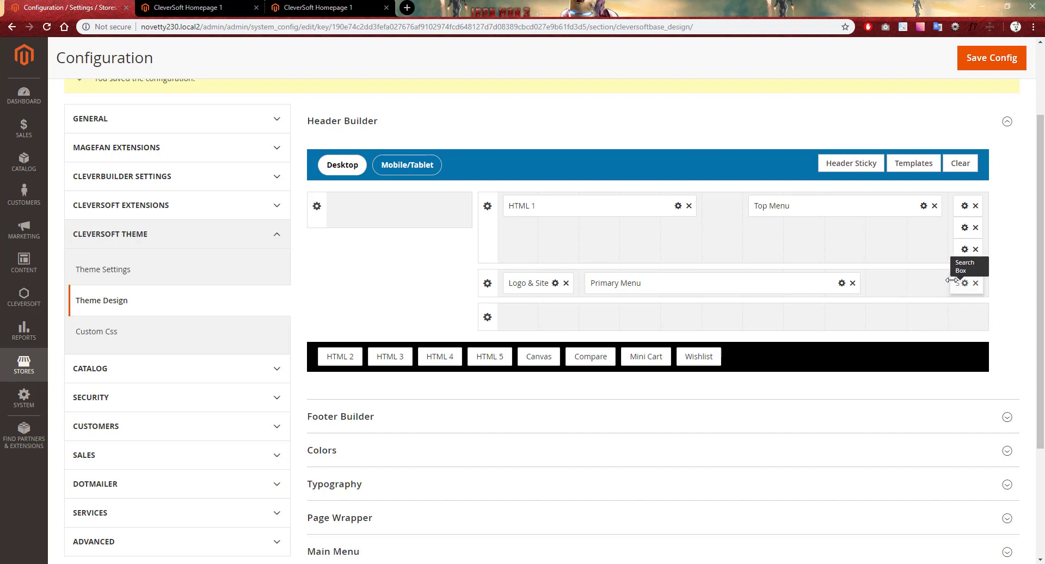
left_click_drag(705, 360, 968, 280)
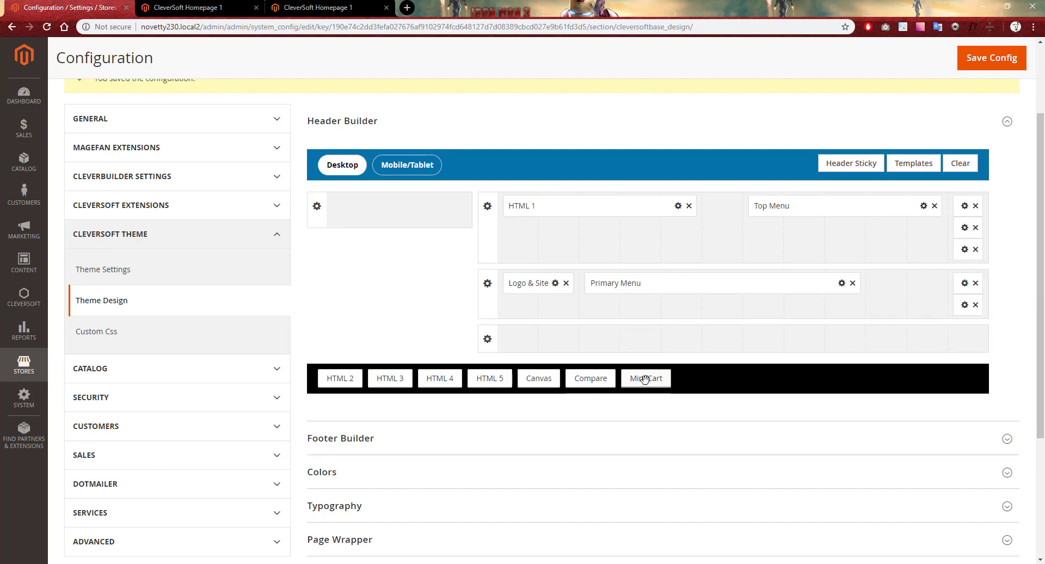
left_click_drag(648, 379, 961, 312)
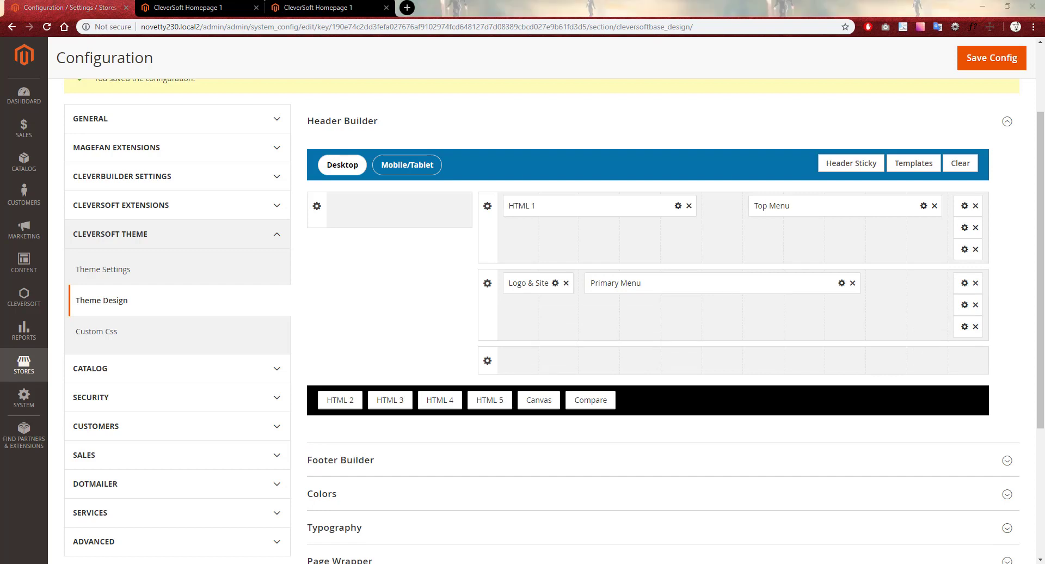
Step: Open the Logo & Site Identity item's settings and choose Left as the logo position
left_click(555, 283)
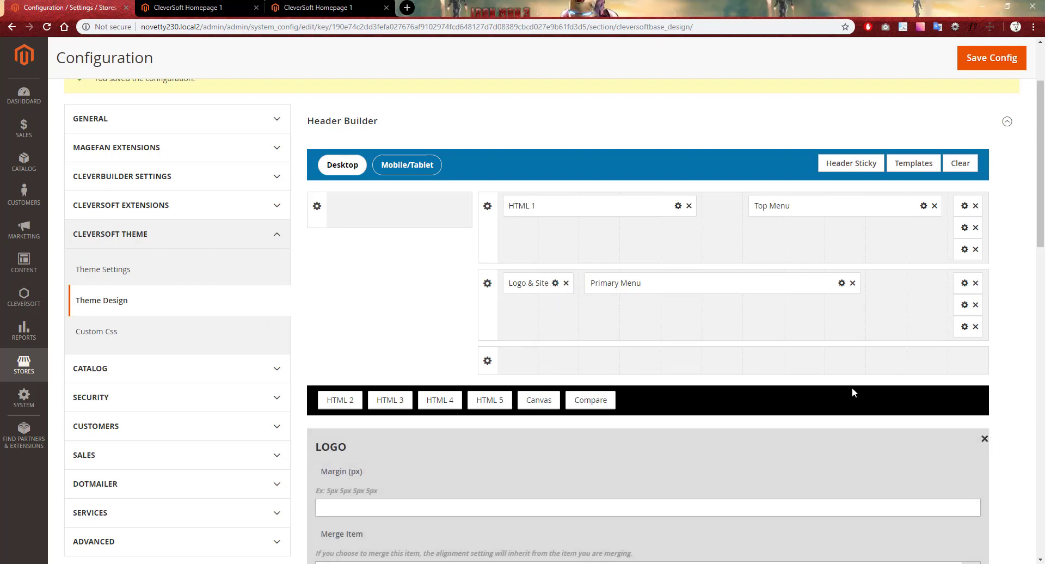
scroll(969, 224, "down", 1)
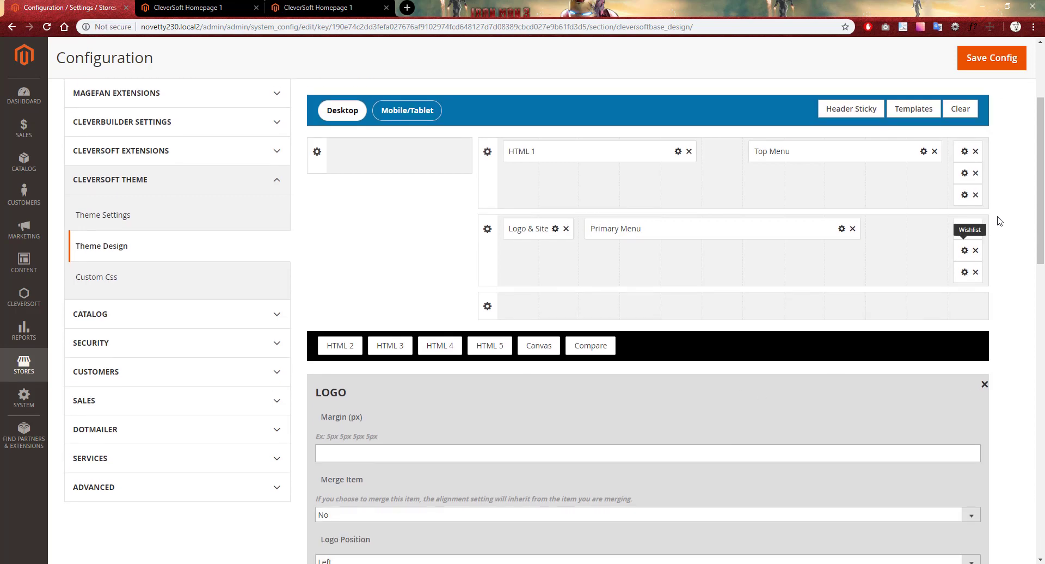
left_click_drag(1036, 208, 1037, 306)
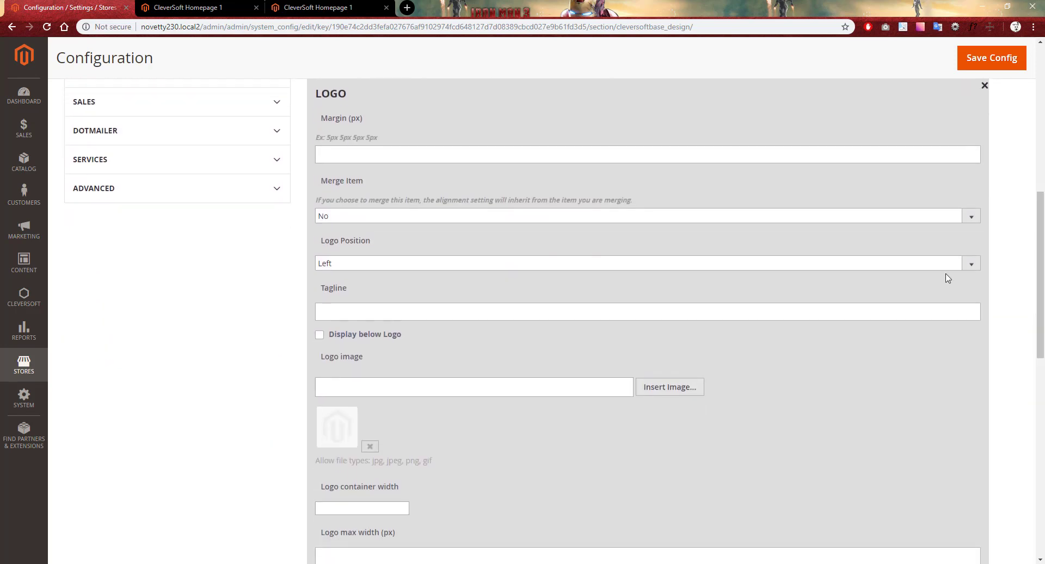
left_click(422, 266)
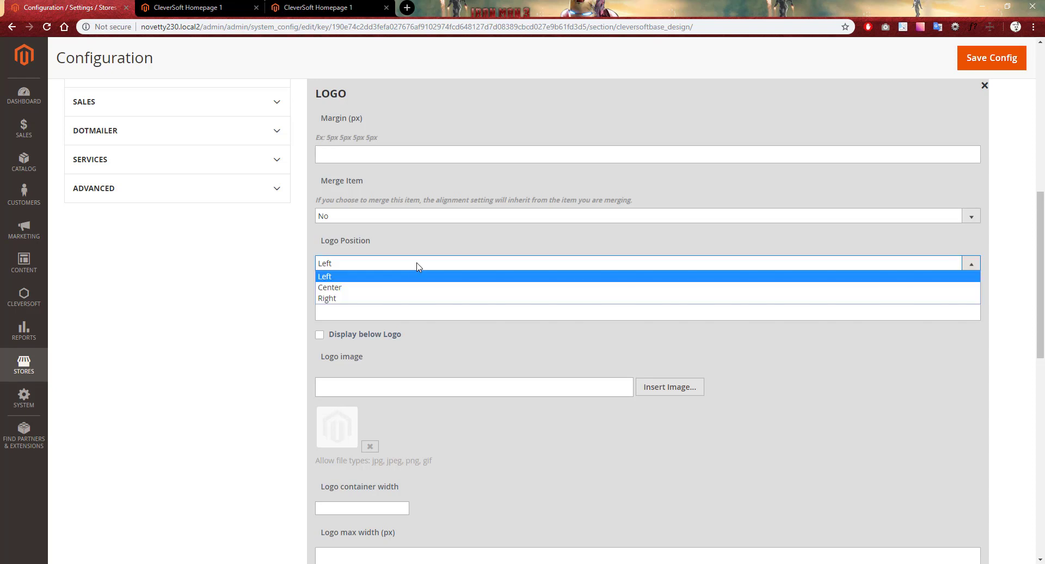
left_click(380, 278)
Step: Insert logo.png from the wysiwyg/cleversoft/logo folder as the logo image and close the logo settings
left_click(390, 299)
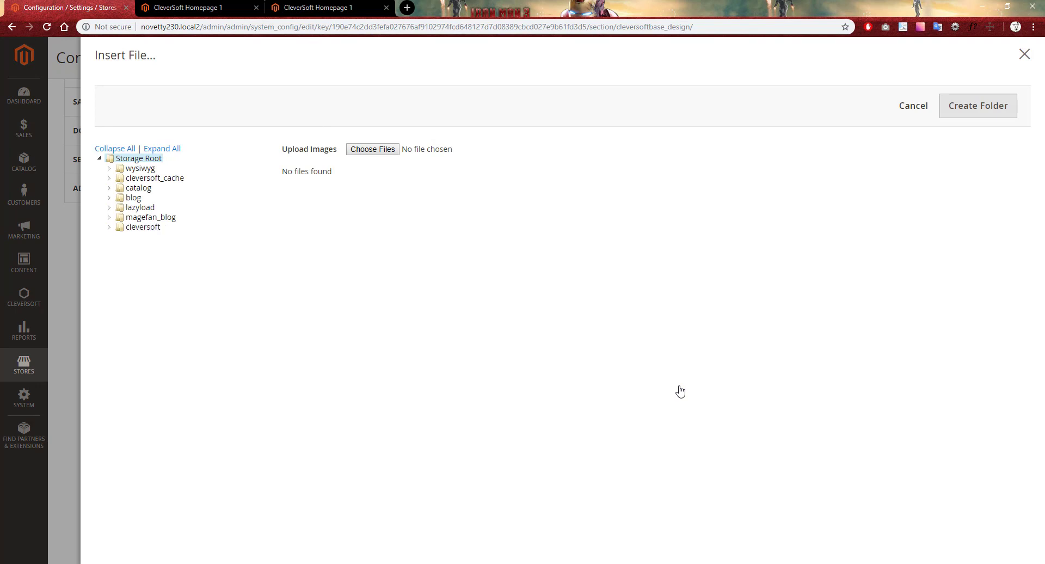
left_click(109, 169)
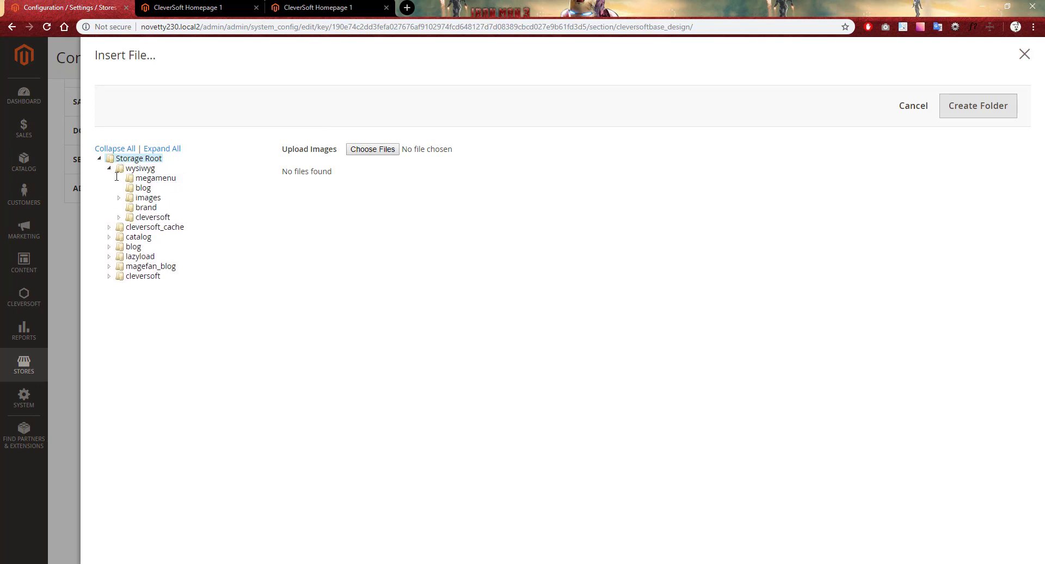
left_click(119, 217)
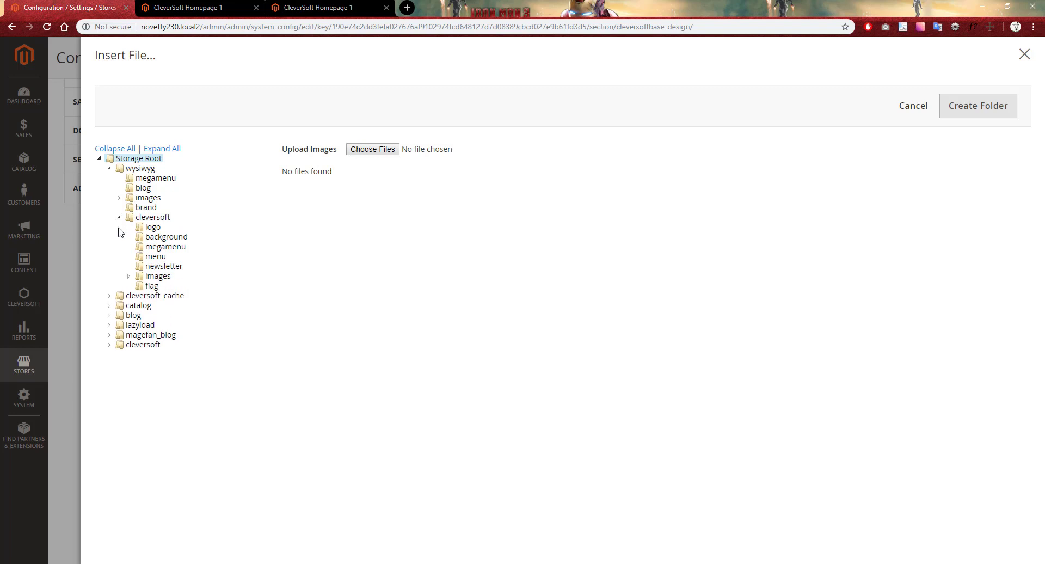
left_click(152, 227)
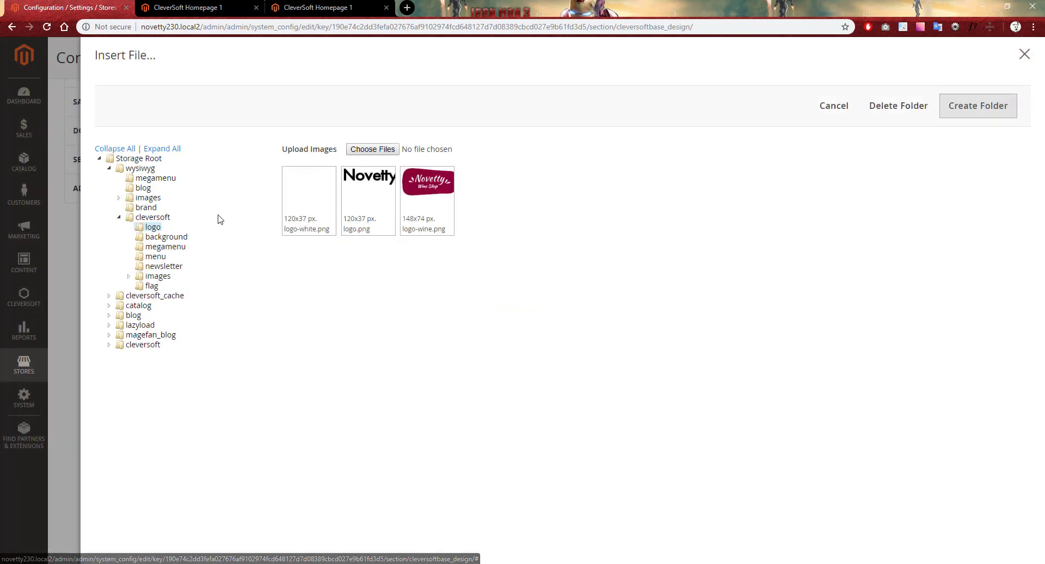
left_click(366, 187)
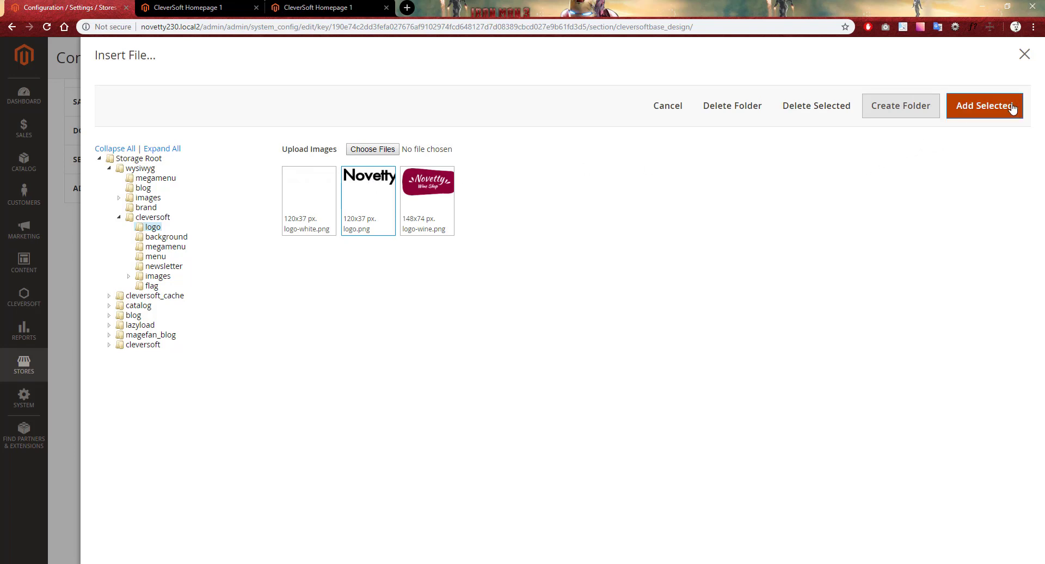
left_click(992, 113)
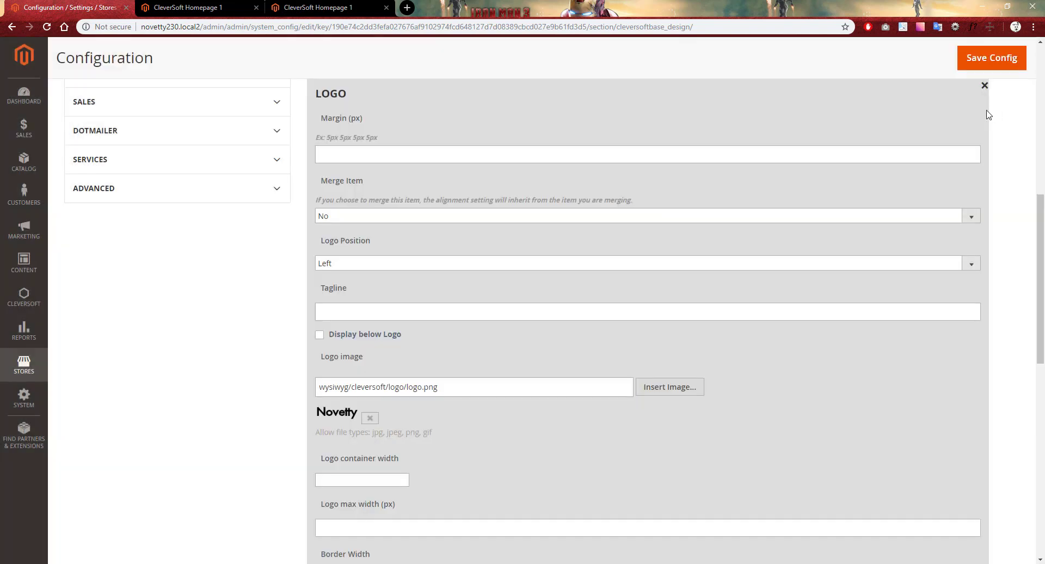
scroll(653, 305, "up", 1)
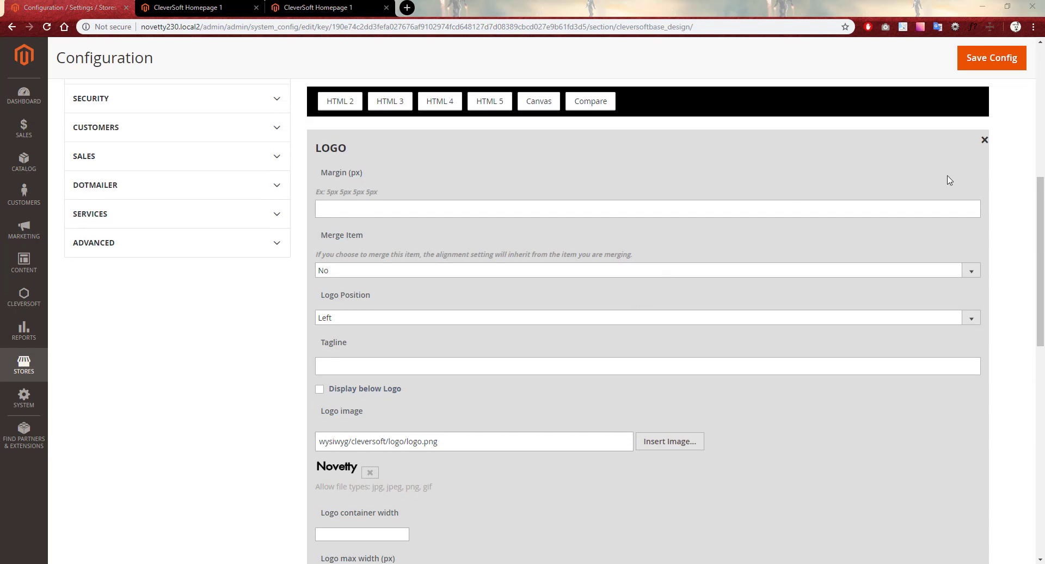
left_click(984, 139)
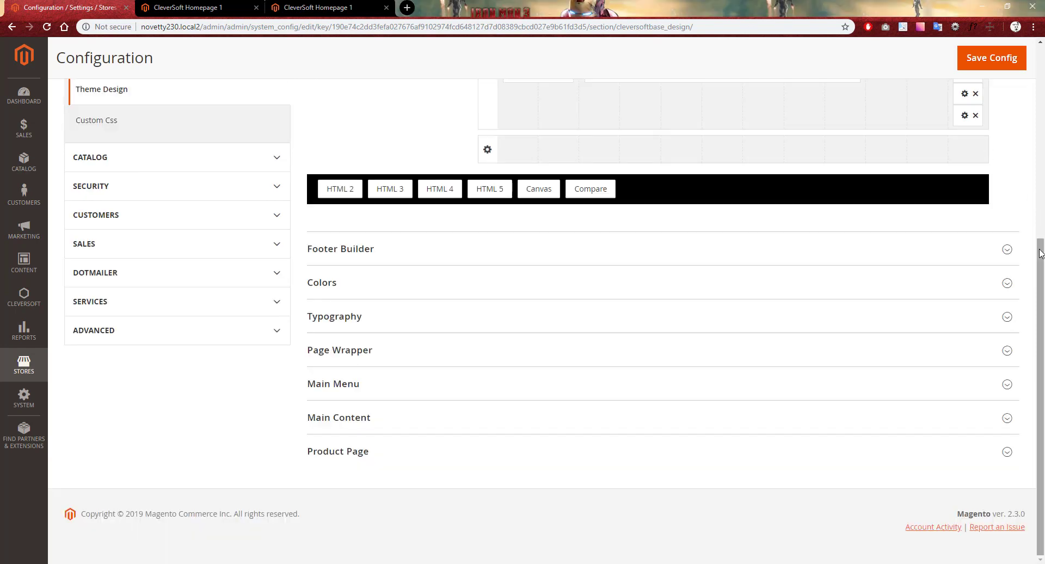
Step: Assign the Main Menu mega menu to the Primary Menu item in the header
left_click_drag(1041, 224, 1037, 158)
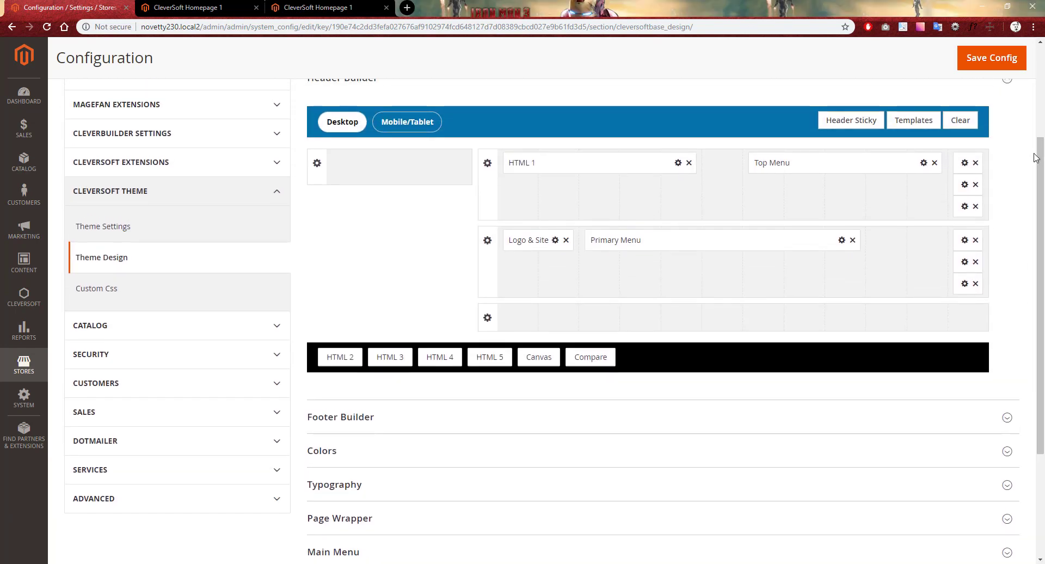
left_click(842, 240)
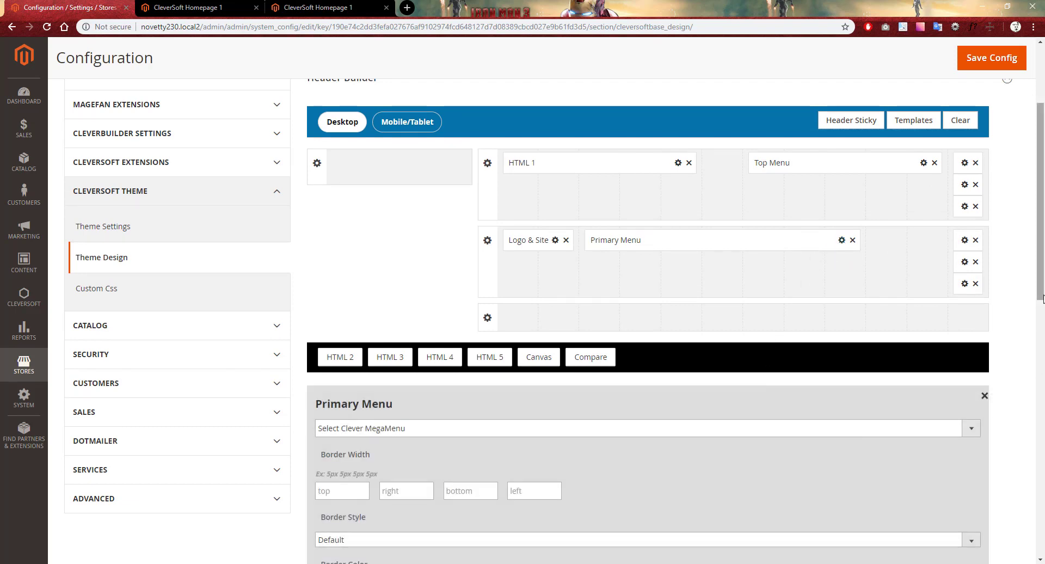
scroll(1040, 298, "down", 2)
left_click(507, 339)
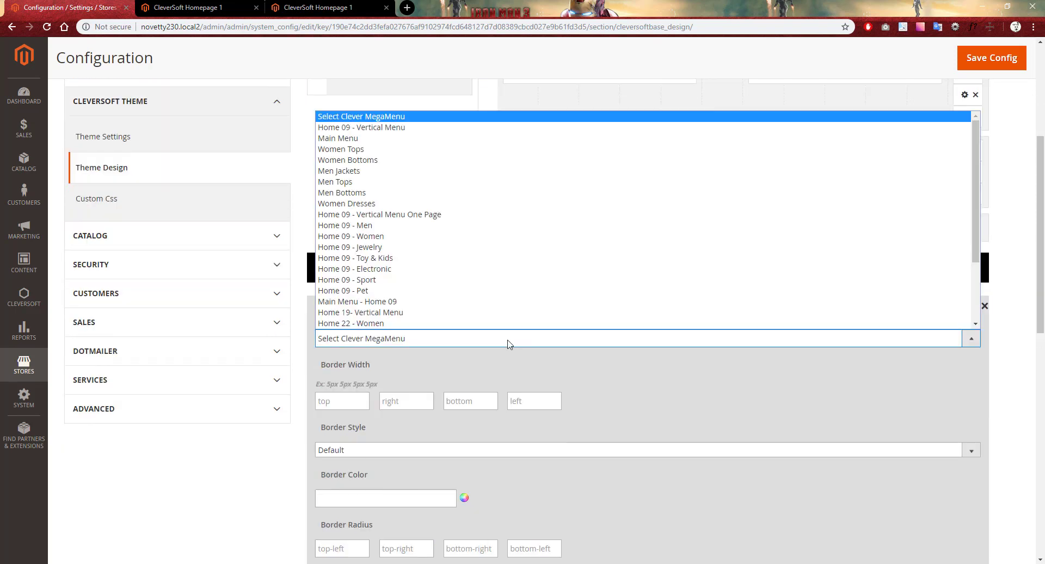
left_click(383, 138)
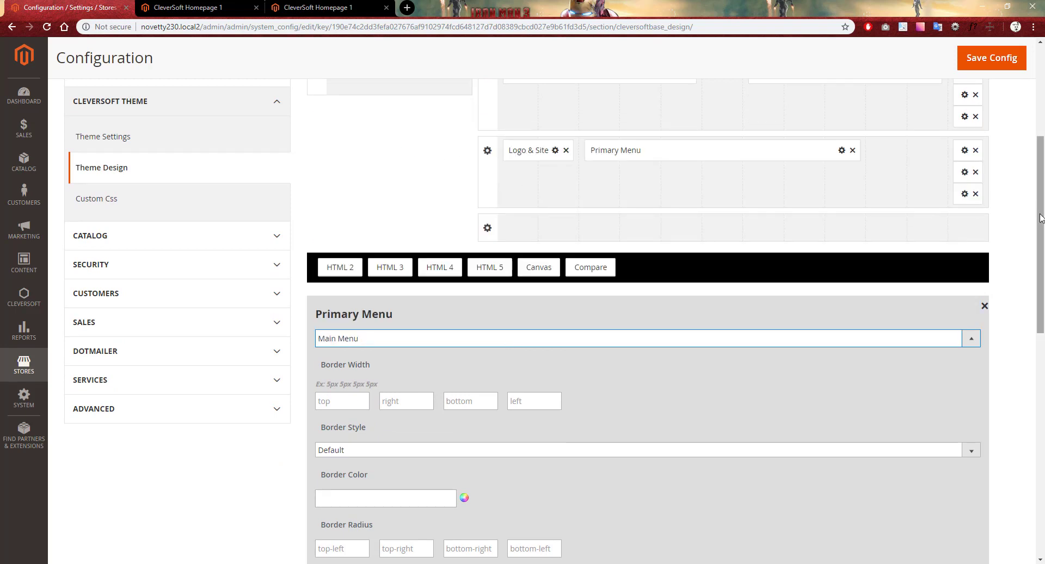
Step: Set the middle row's Search Box to merge with the next item, use the Lightbox form type and include Search Categories, closing its settings
left_click_drag(1041, 217, 1041, 188)
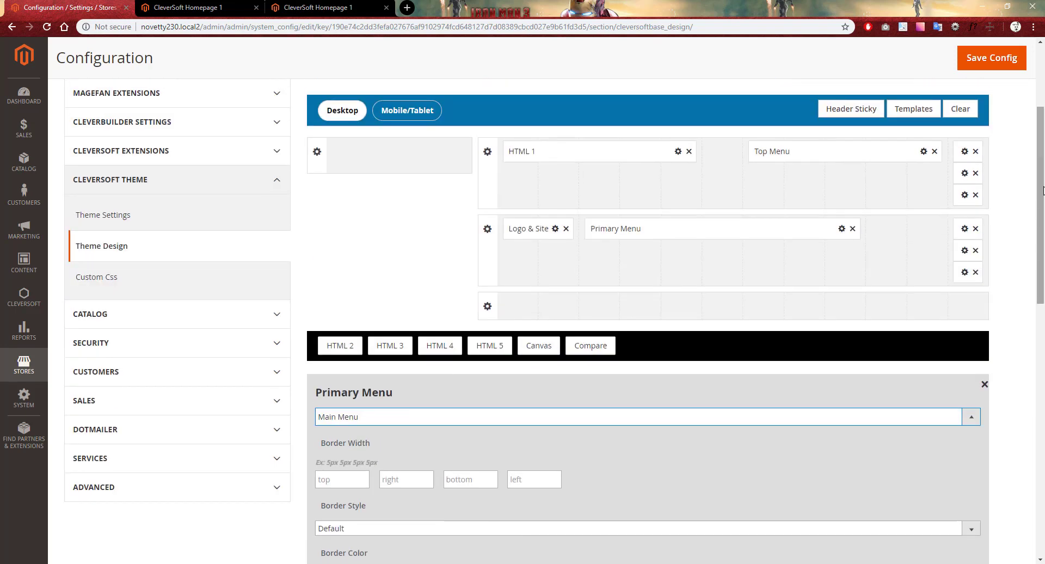
left_click(964, 229)
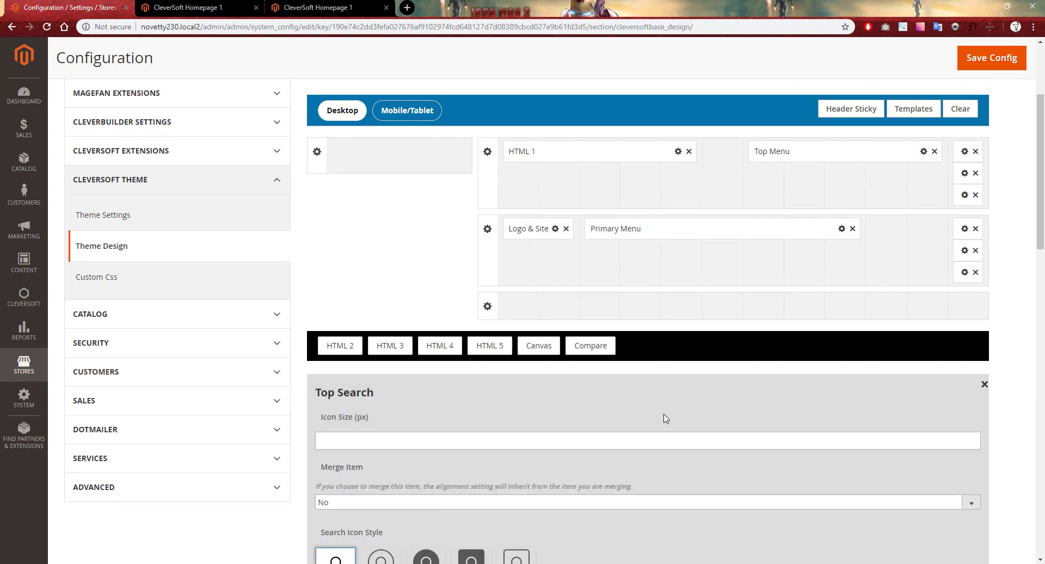
left_click_drag(1039, 215, 1040, 294)
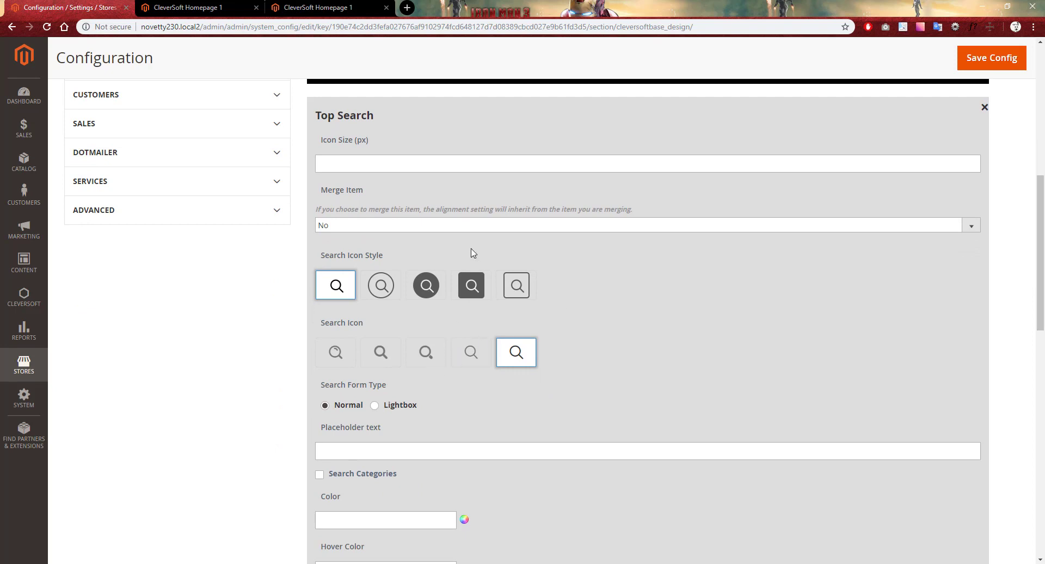
left_click(400, 229)
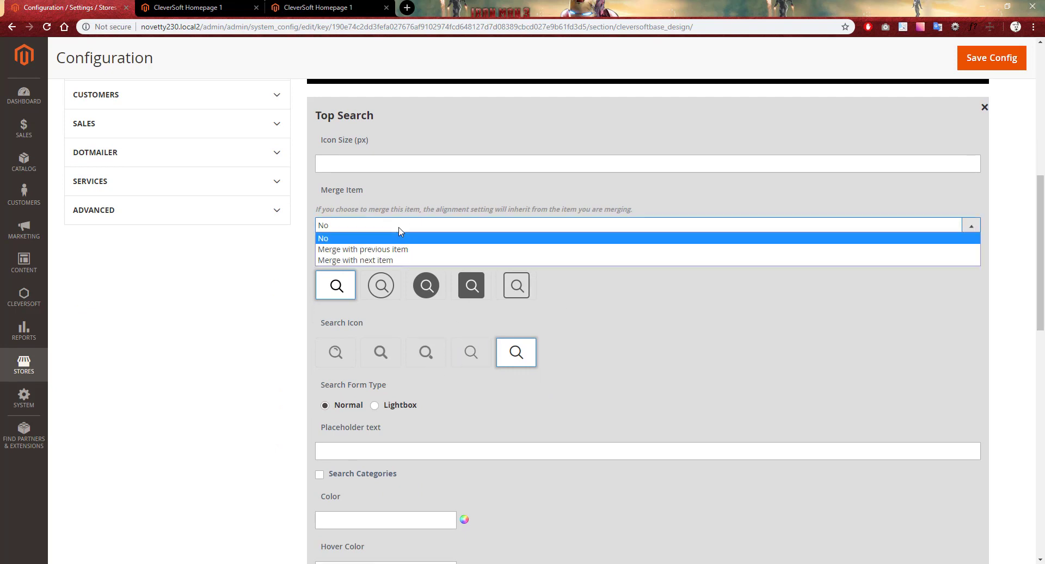
left_click(375, 261)
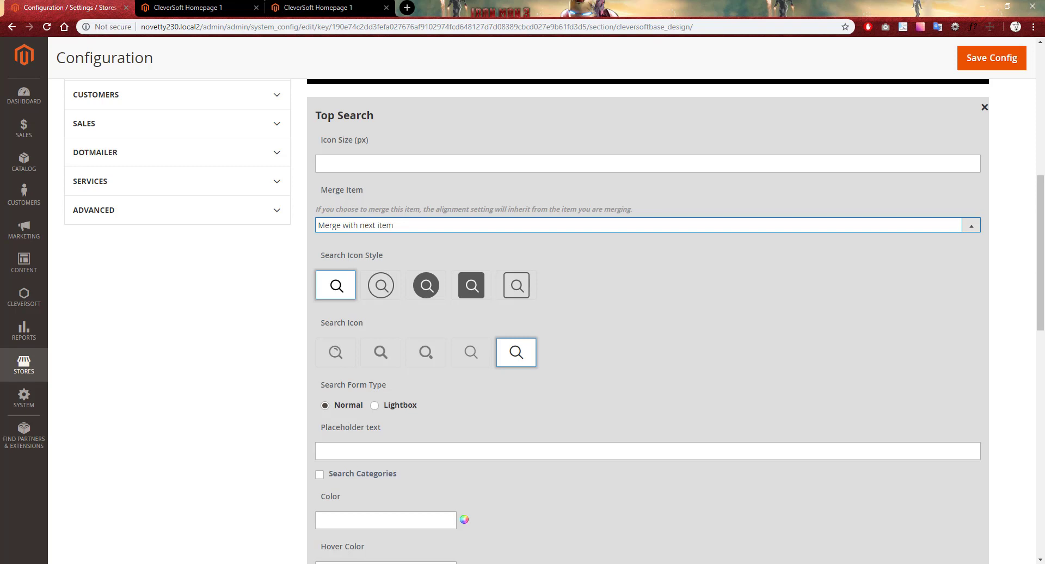
left_click(665, 297)
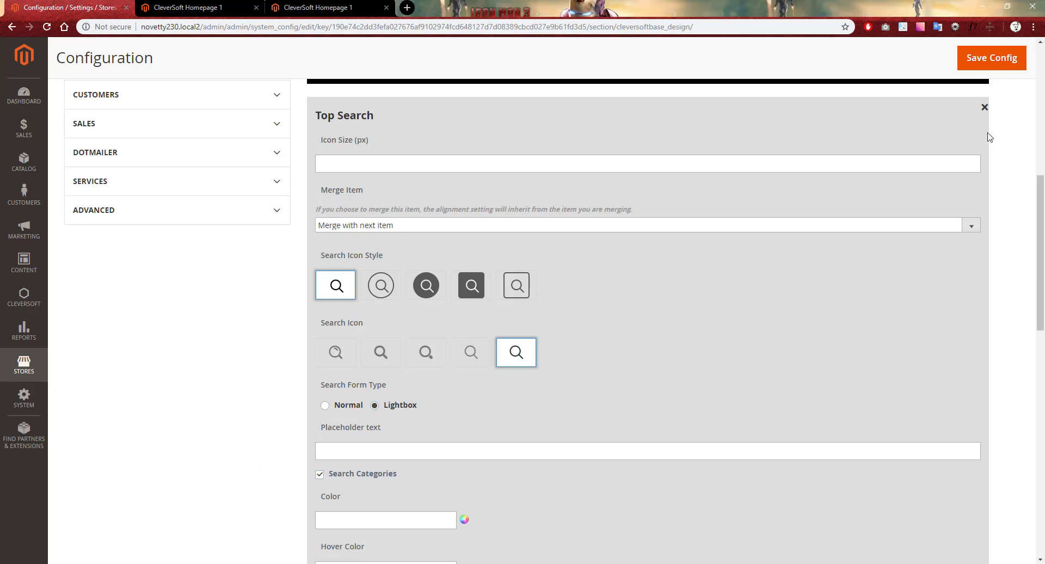
left_click(984, 109)
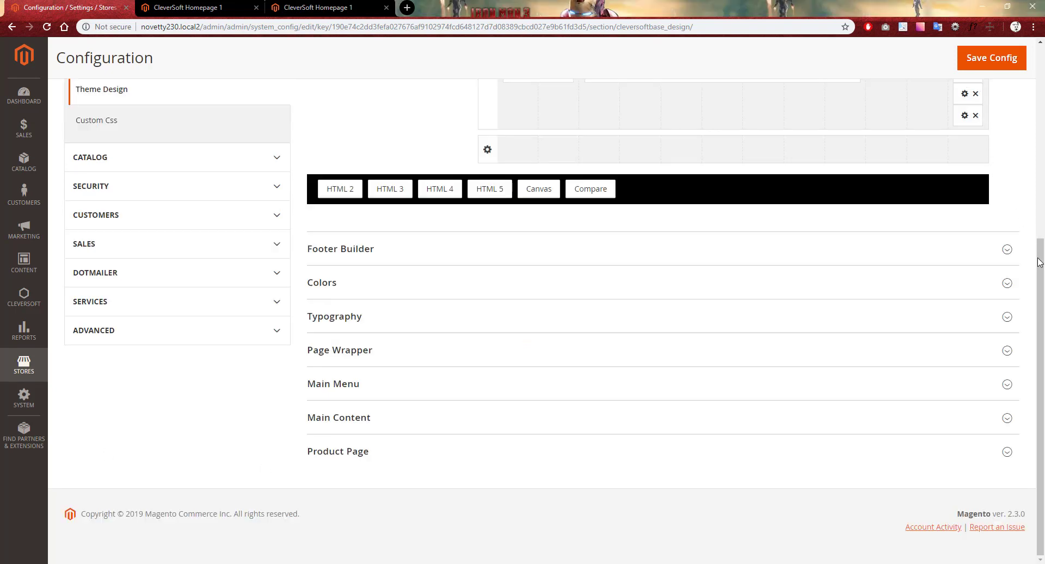
Step: Give the Mini Cart the bag icon style with the count inside and the last outlined bag as cart icon, and save the configuration
left_click_drag(1040, 262, 1039, 203)
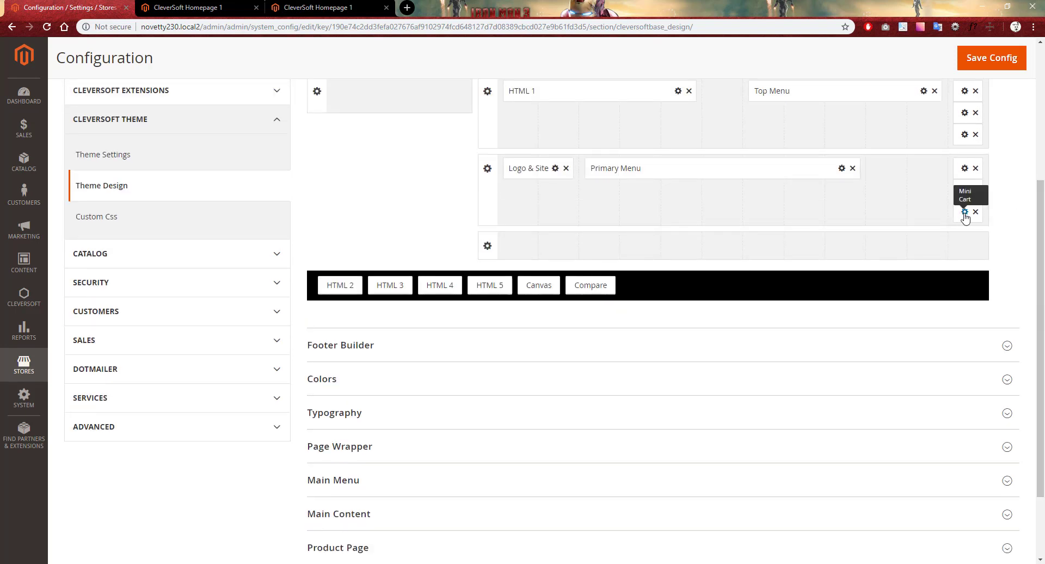
left_click(964, 212)
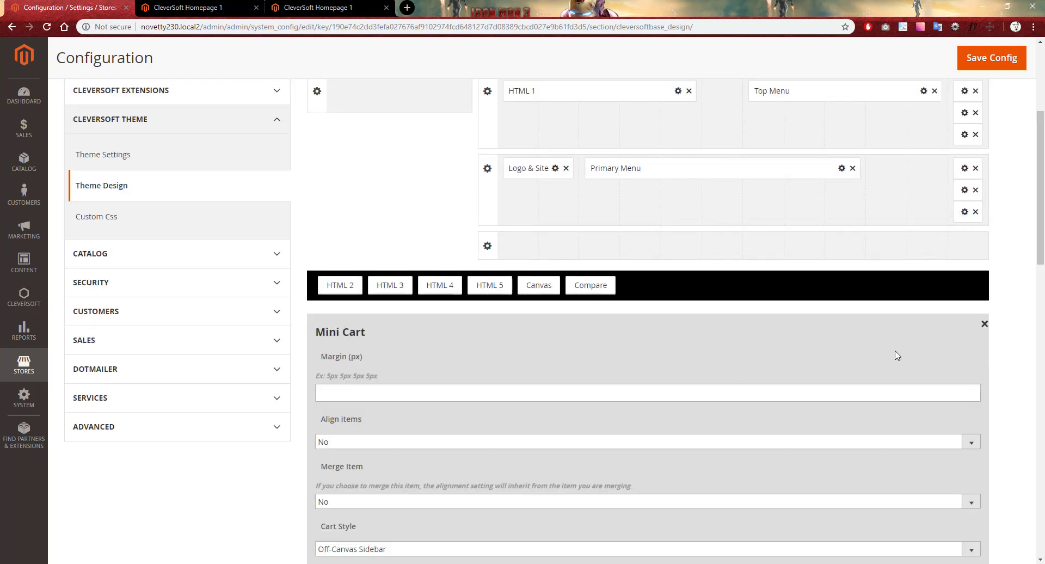
left_click_drag(1040, 235, 1037, 350)
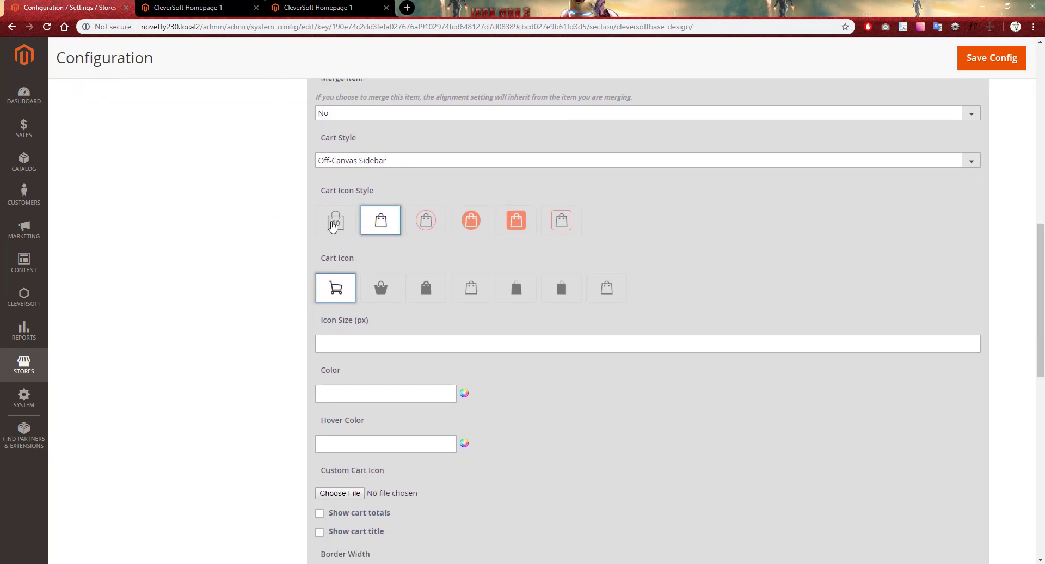
left_click(331, 225)
left_click(607, 291)
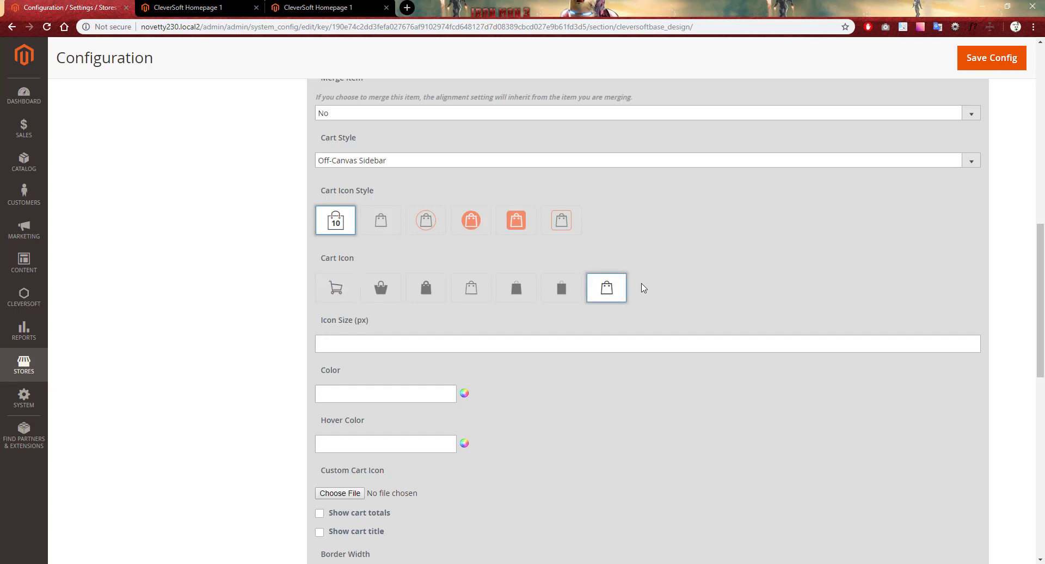
scroll(742, 333, "up", 1)
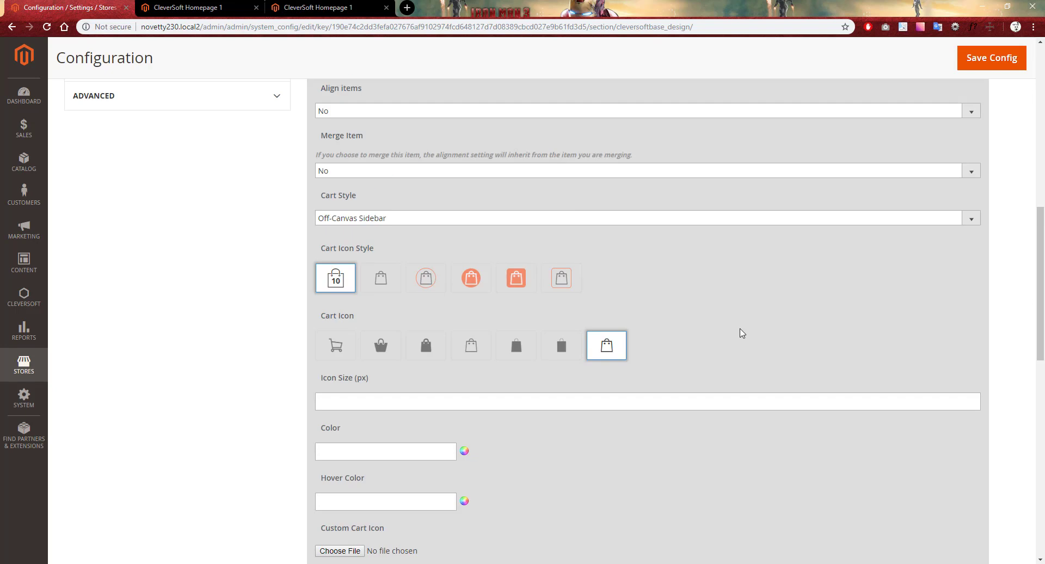
left_click(990, 63)
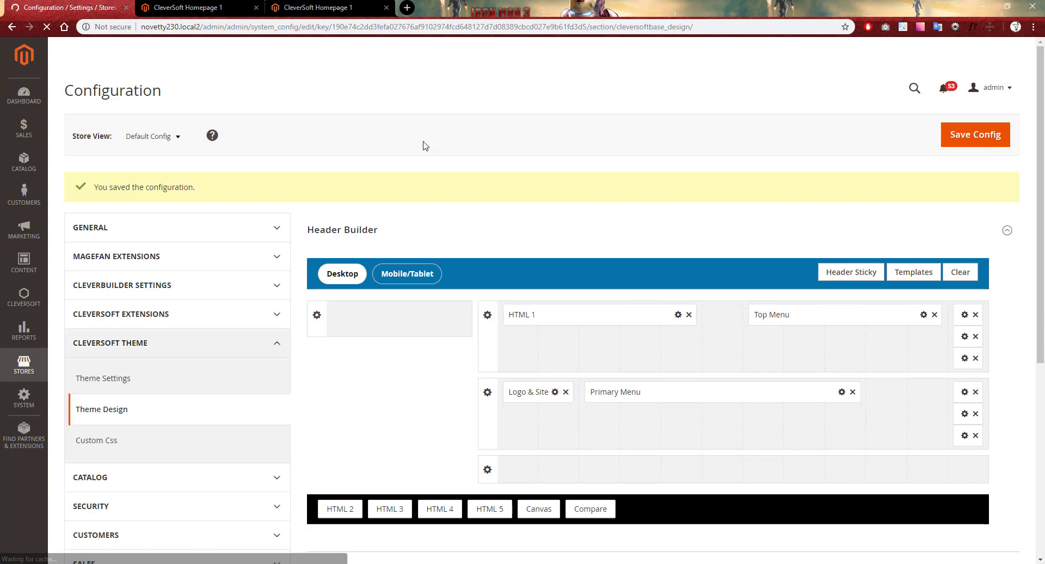
Step: Reload the local storefront homepage and compare its header's main row with the demo store's header
left_click(172, 8)
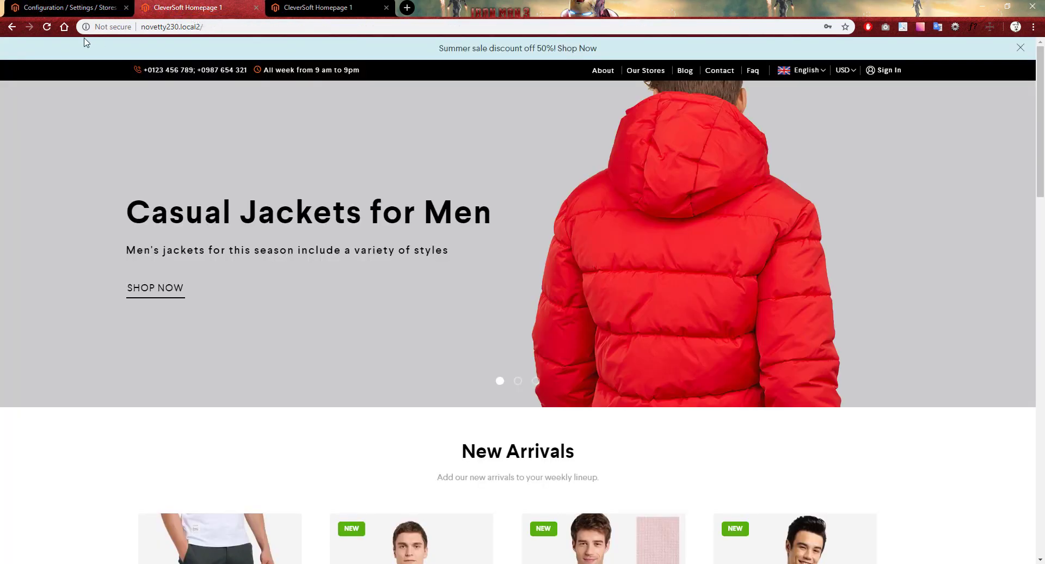
left_click(47, 28)
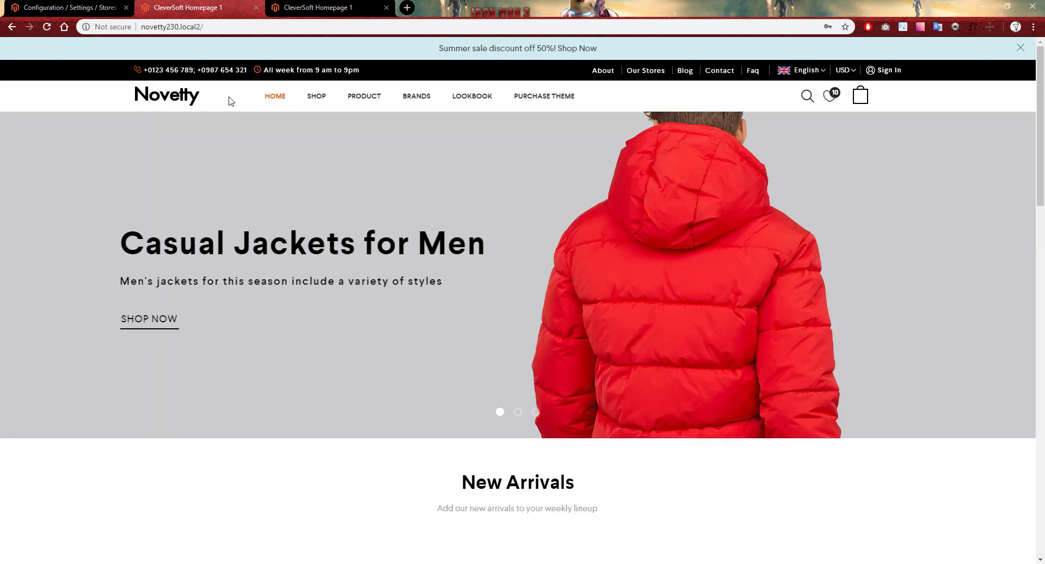
mouse_move(278, 102)
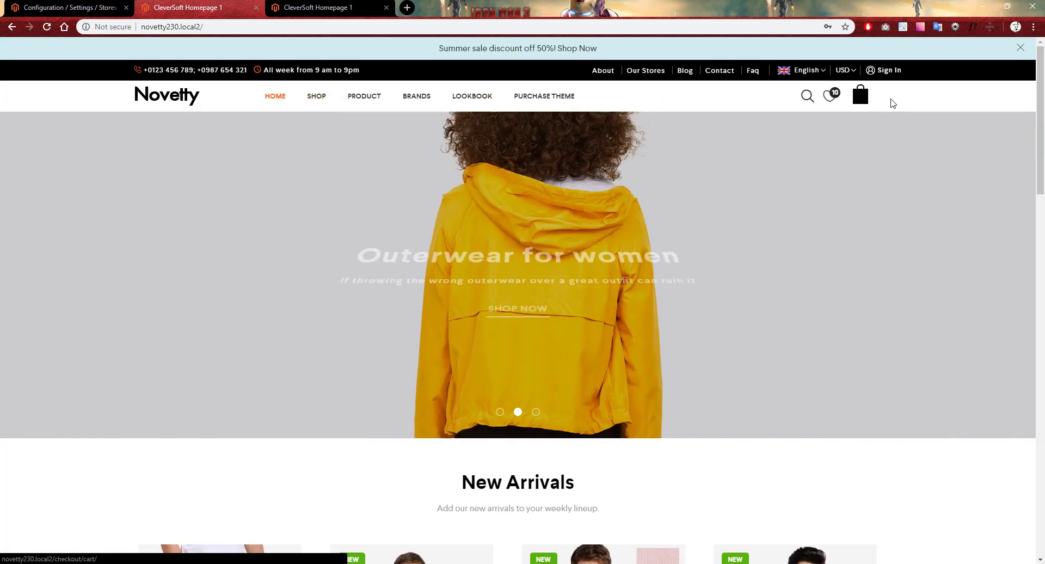
left_click(333, 10)
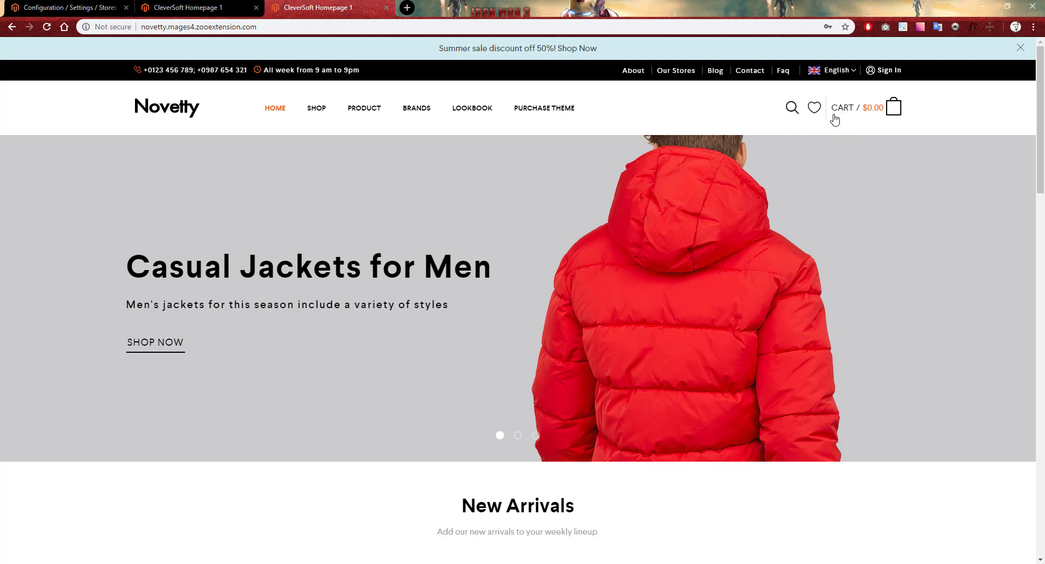
left_click(186, 8)
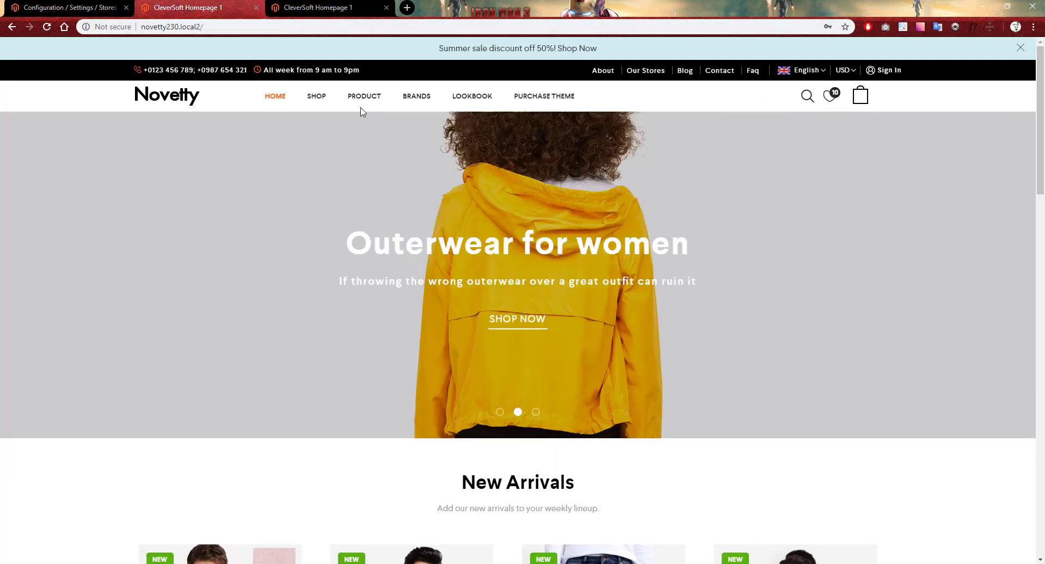
Step: Reopen the Mini Cart settings in the header builder and enable Show cart totals and Show cart title
left_click(62, 10)
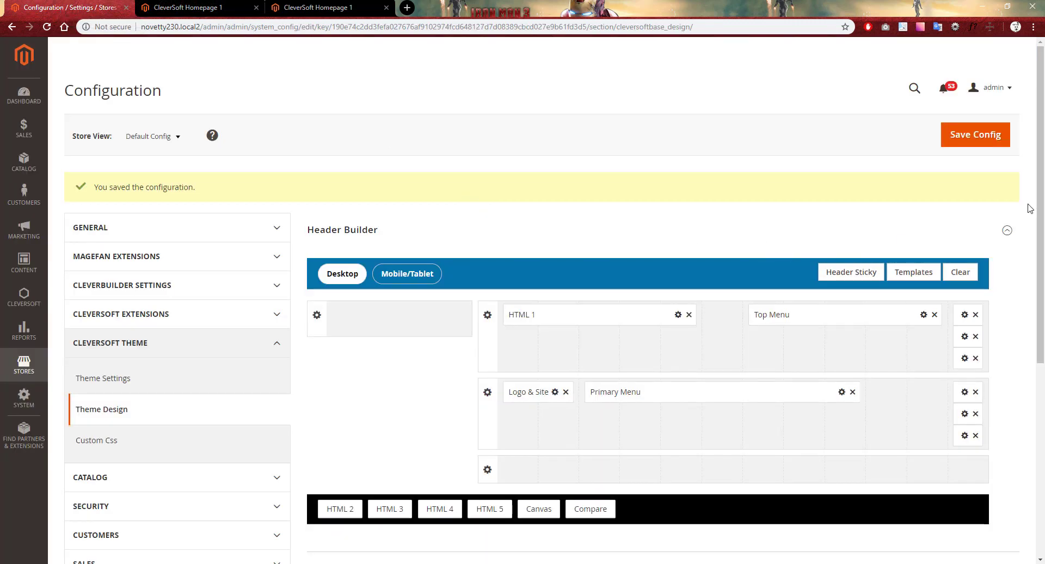
scroll(1030, 208, "down", 1)
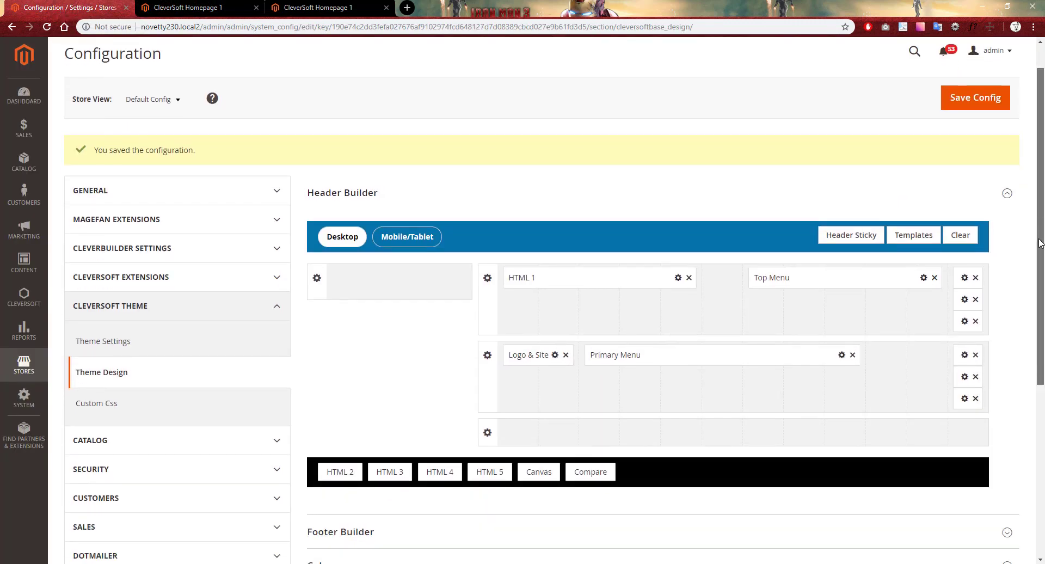
left_click(964, 399)
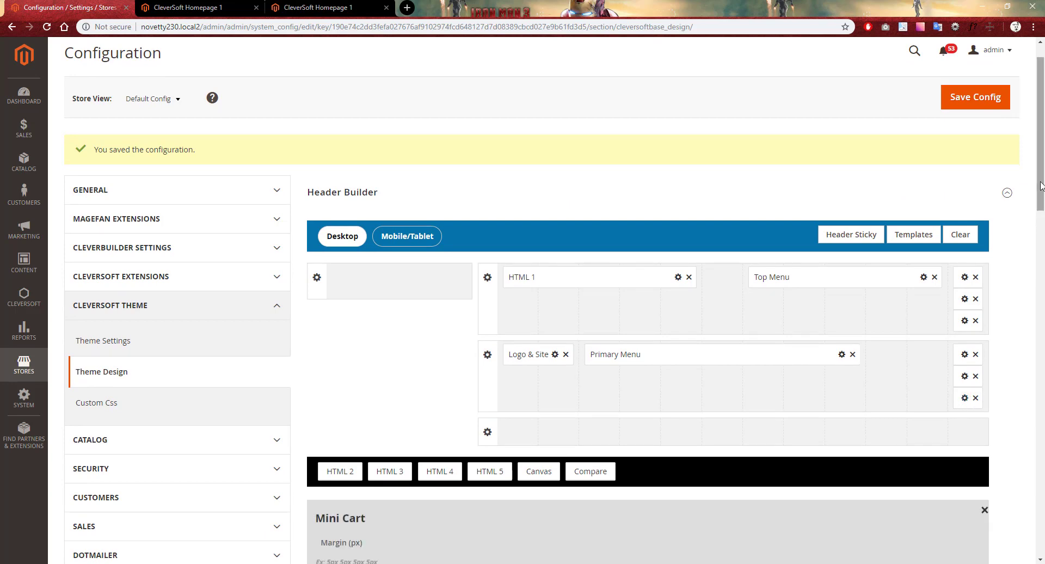
left_click_drag(1040, 186, 1042, 395)
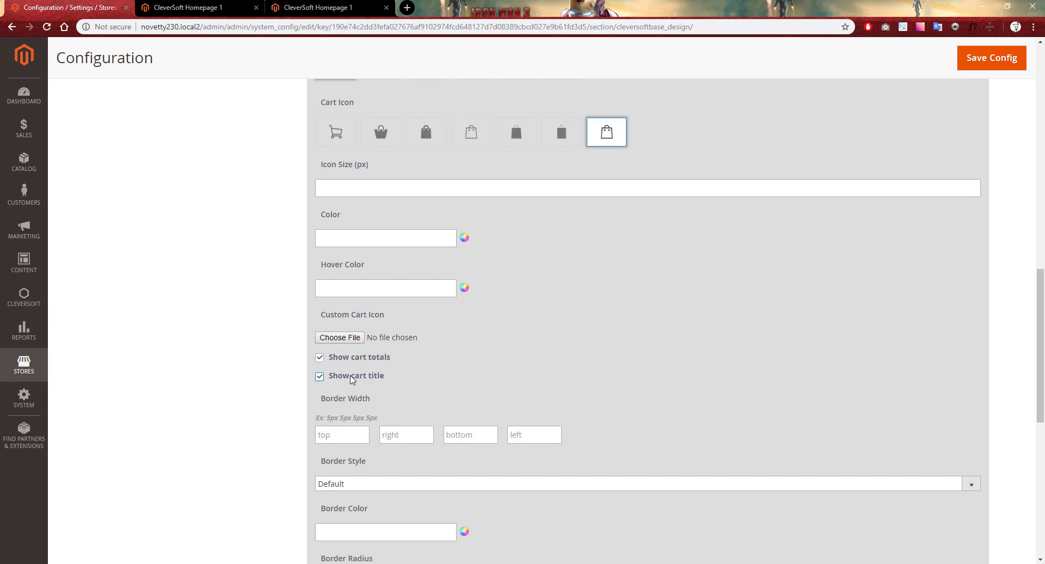
Step: Give the Mini Cart a 1px solid left border in color #d9d9d9
left_click(535, 436)
type("1")
scroll(1041, 349, "down", 5)
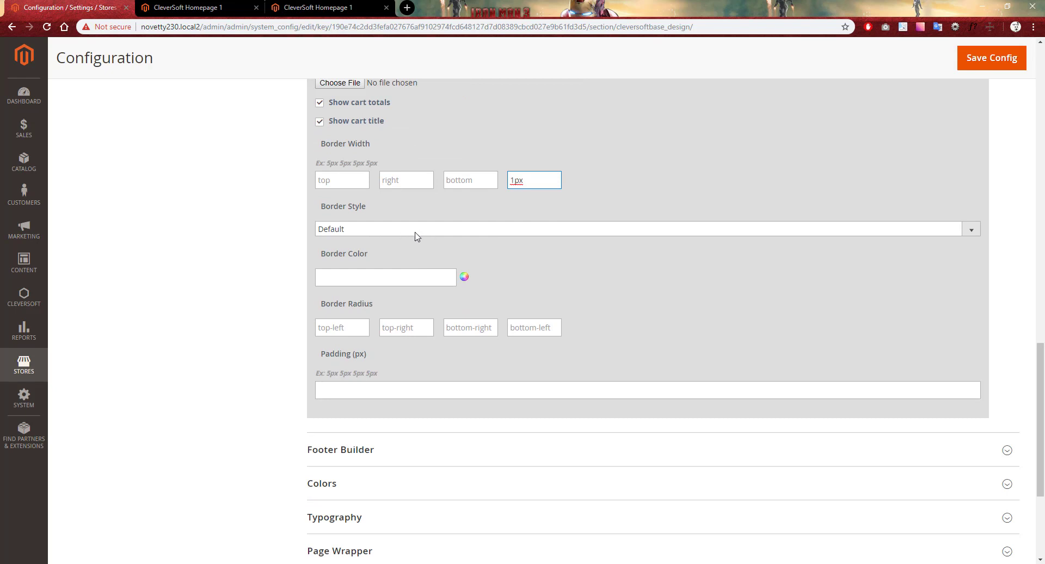
left_click(431, 240)
left_click(413, 232)
left_click(352, 264)
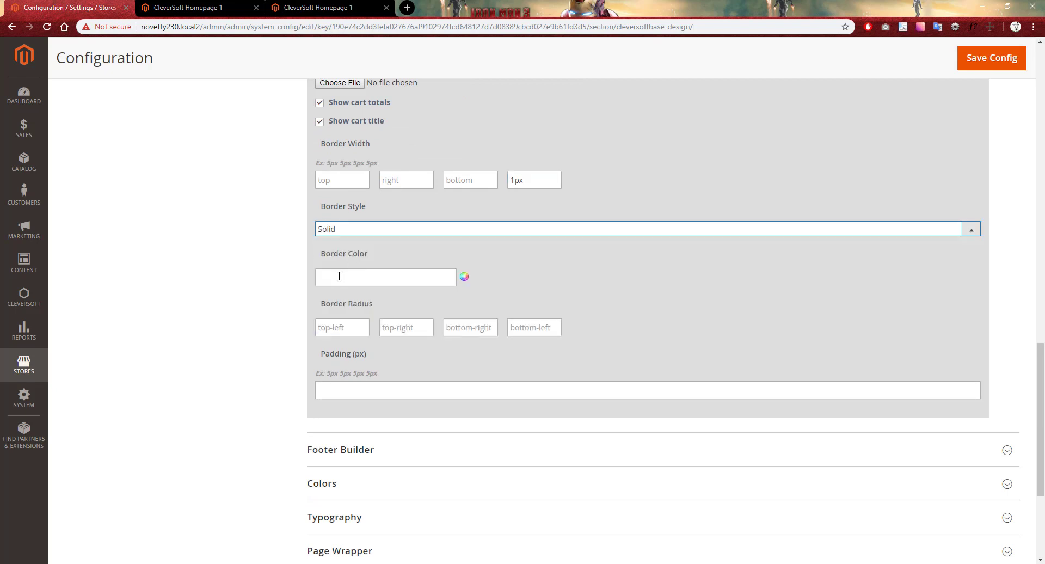
left_click(354, 279)
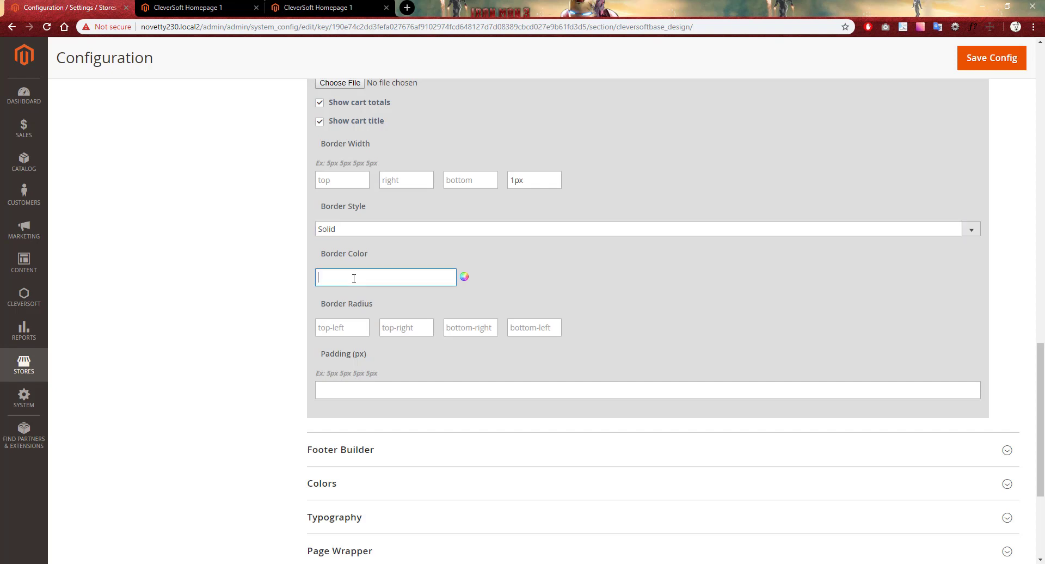
type("#d9d9d9")
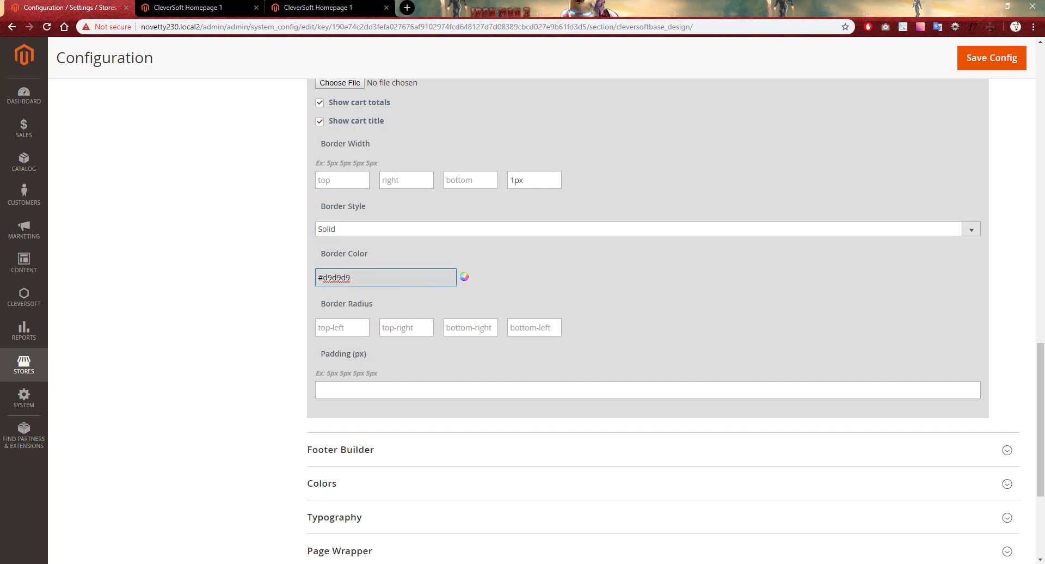
left_click(444, 298)
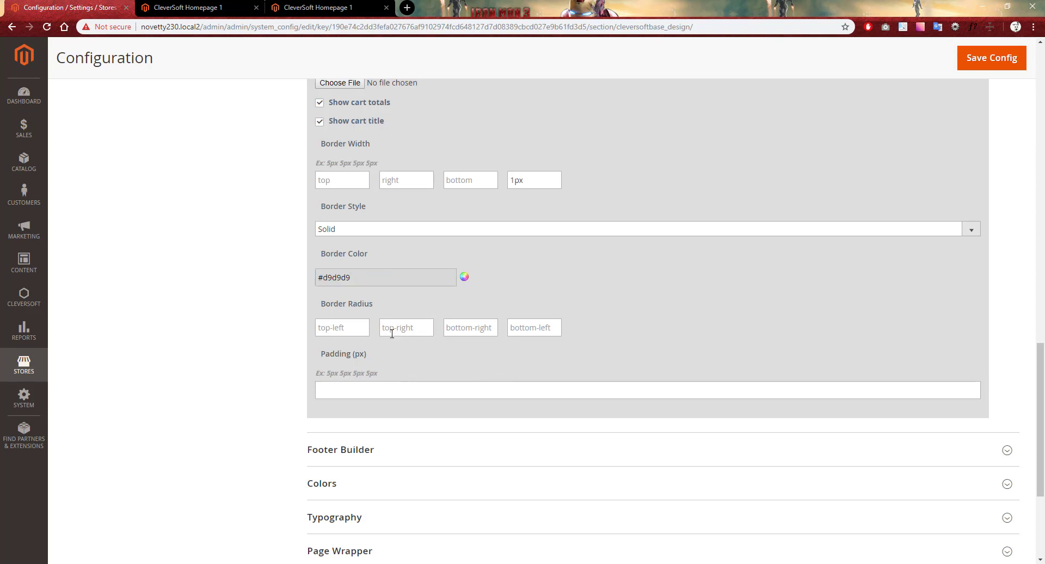
Step: Set the Mini Cart's padding to 0 0 0 10px and close its settings
left_click(363, 388)
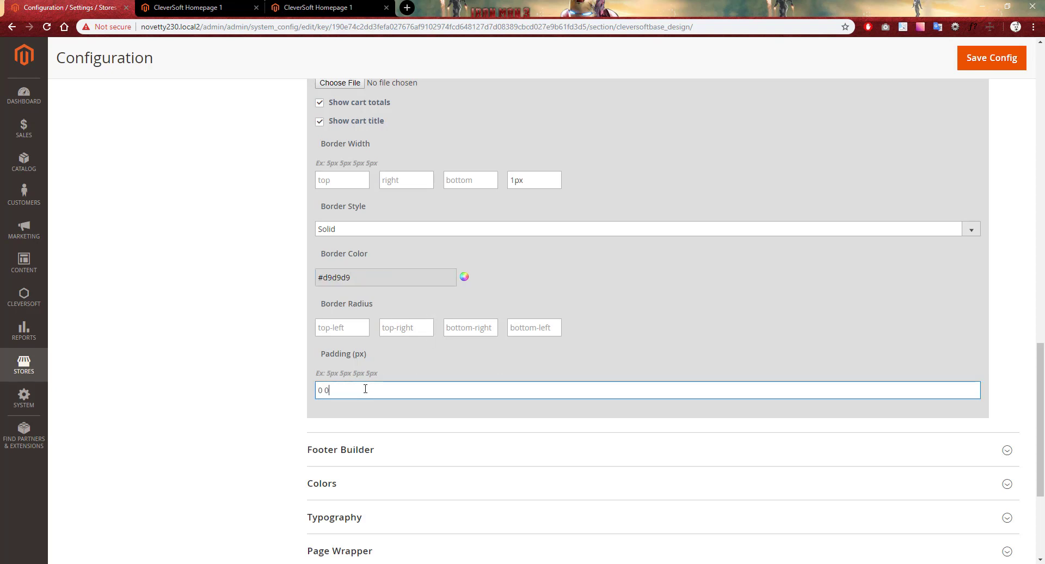
type("0 0 0 10px")
left_click_drag(1042, 403, 1042, 179)
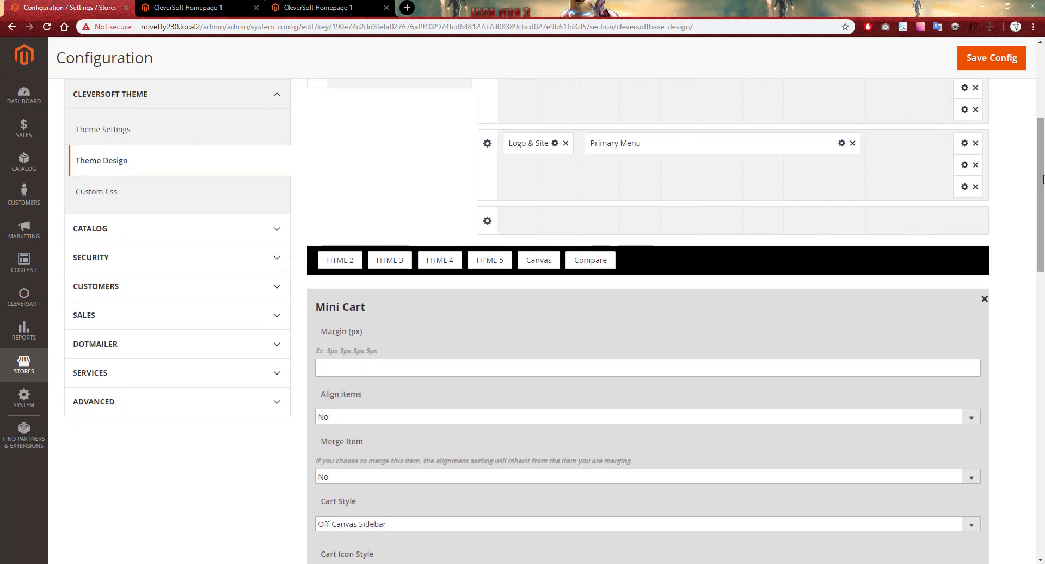
left_click(984, 299)
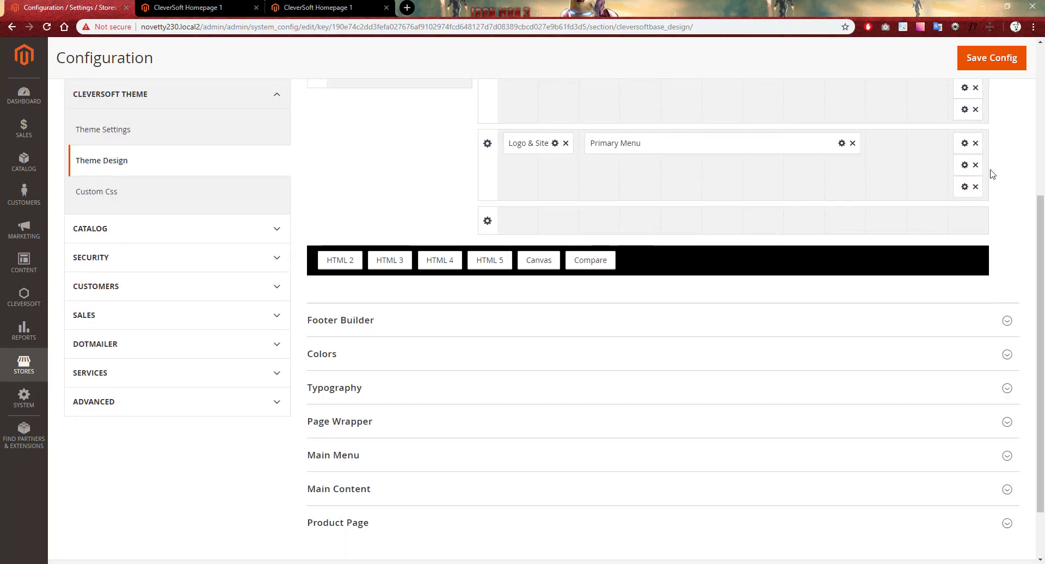
Step: Open the Header Main row's settings, choose the contained Header Width layout and set the height to 100px
scroll(479, 325, "up", 2)
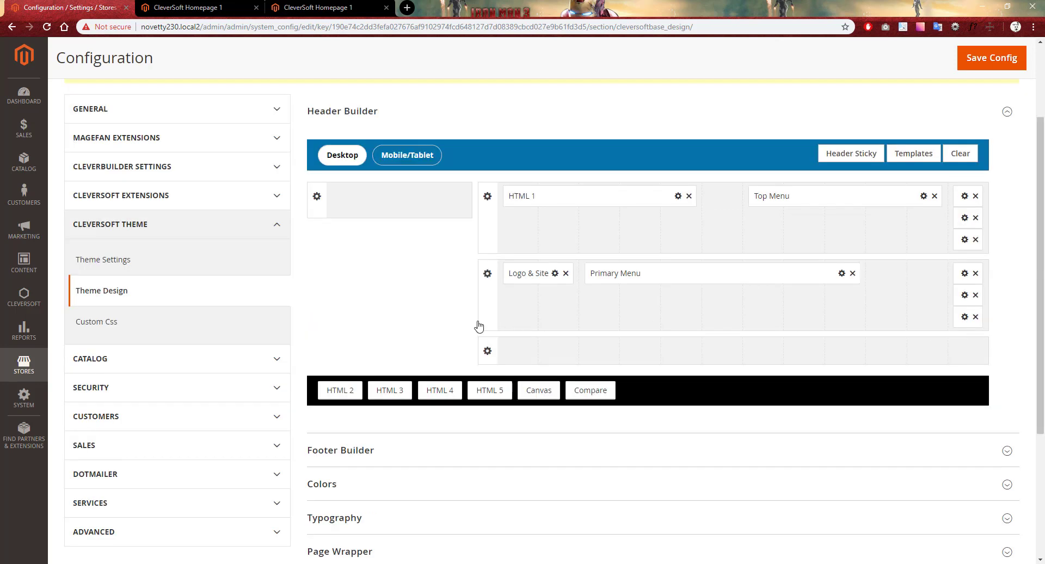
left_click(486, 277)
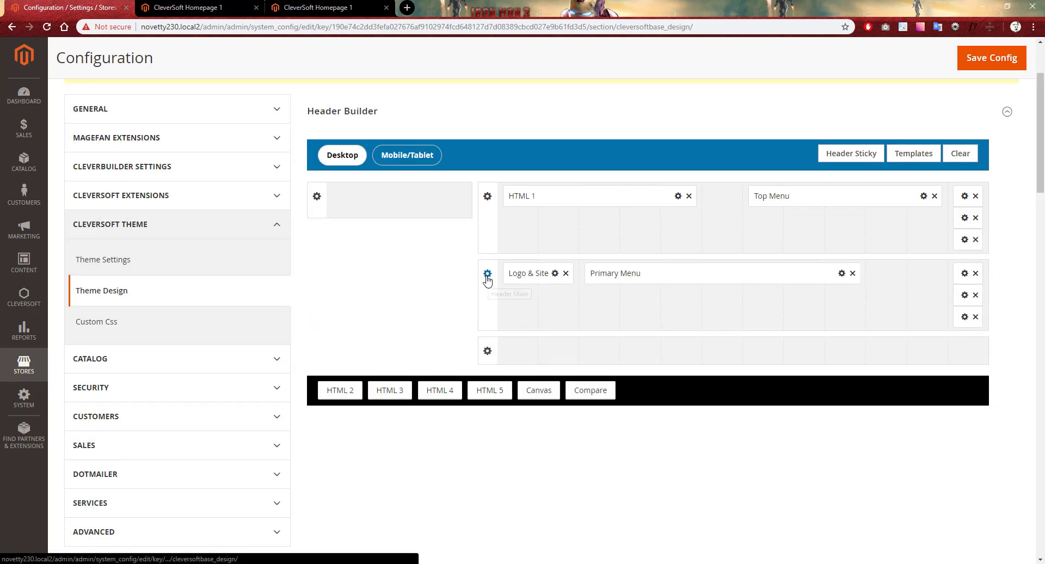
left_click_drag(1037, 169, 1036, 254)
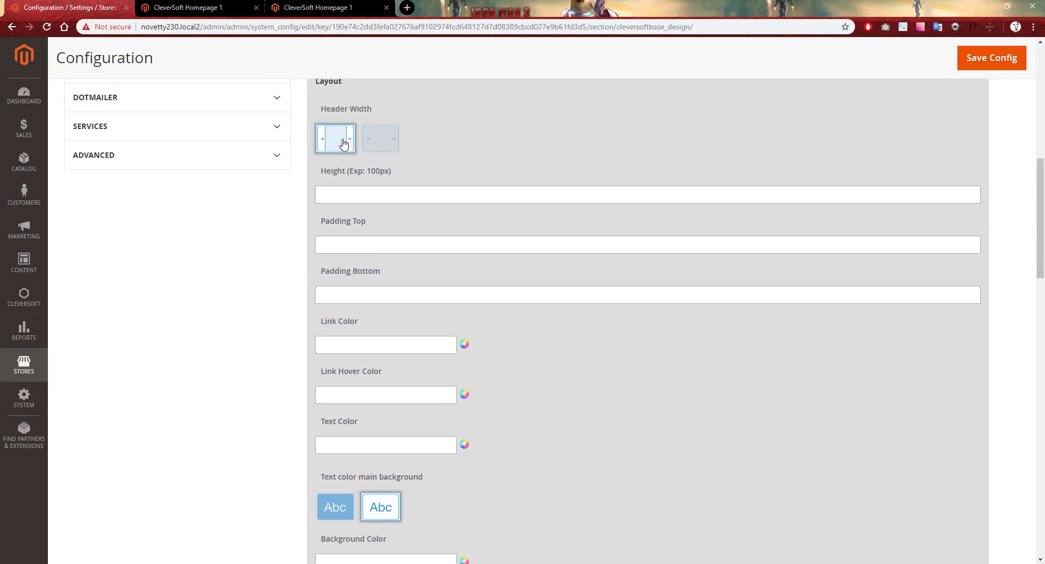
left_click(386, 150)
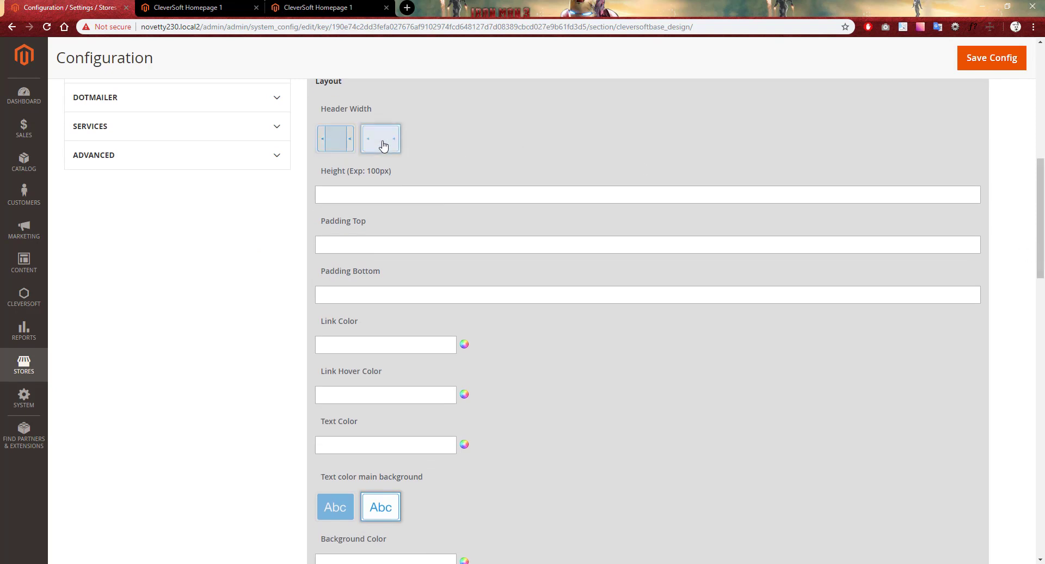
left_click(338, 142)
left_click(342, 197)
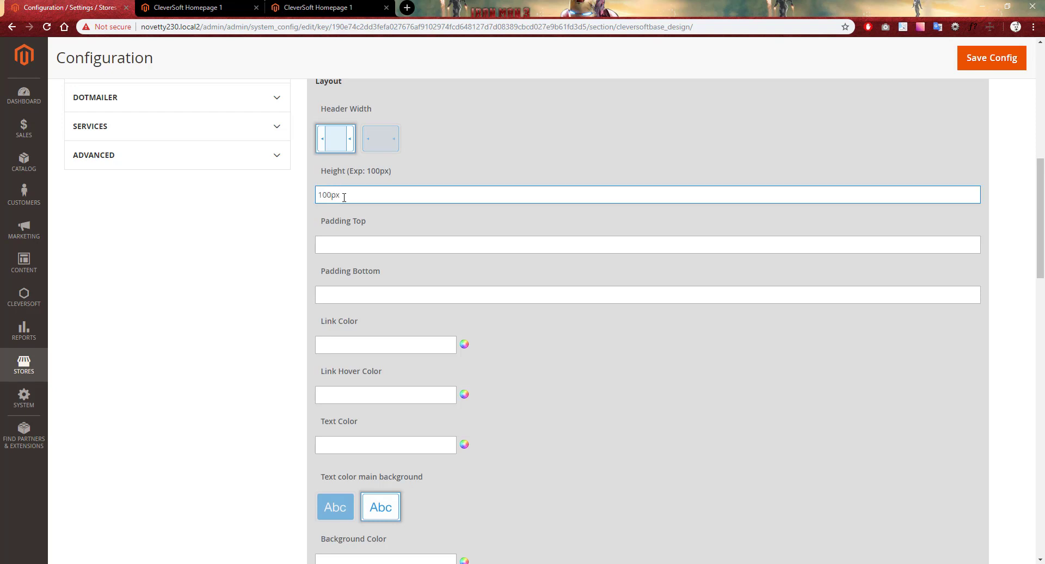
Step: Set the Header Main row's Link Color and Text Color to #000000 and save the configuration
left_click(464, 344)
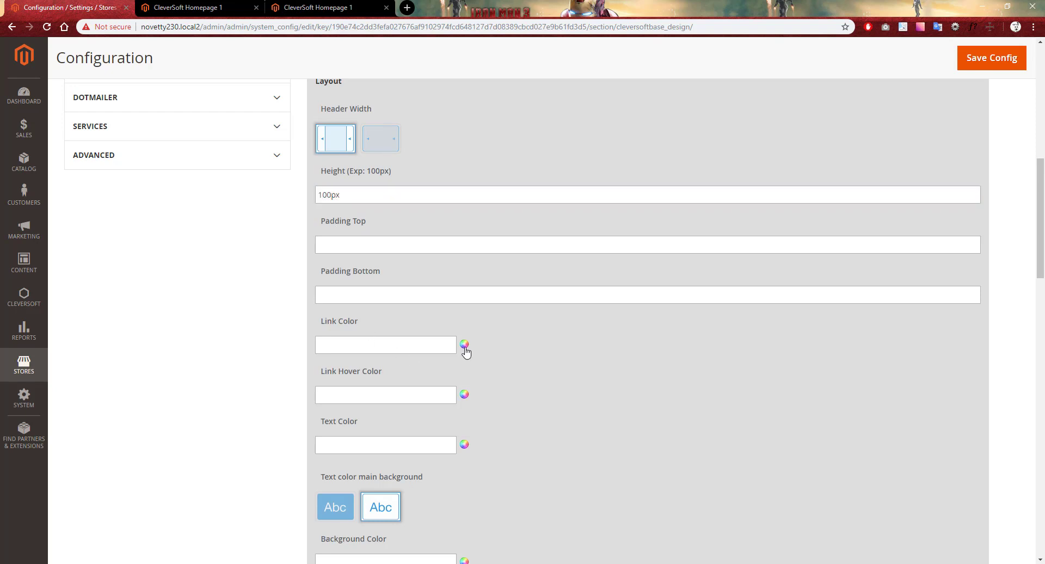
left_click(472, 430)
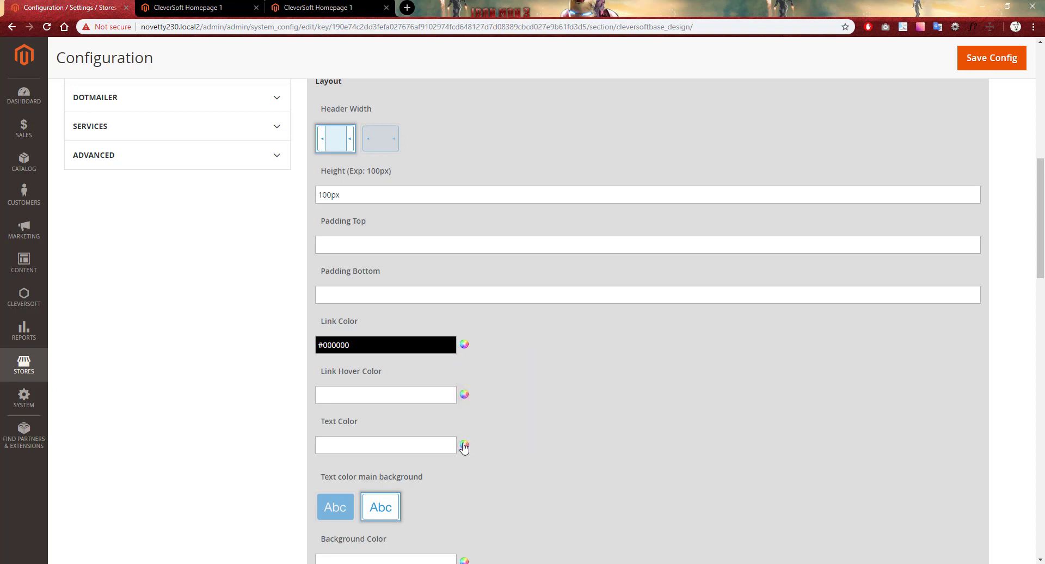
left_click(465, 444)
left_click(462, 531)
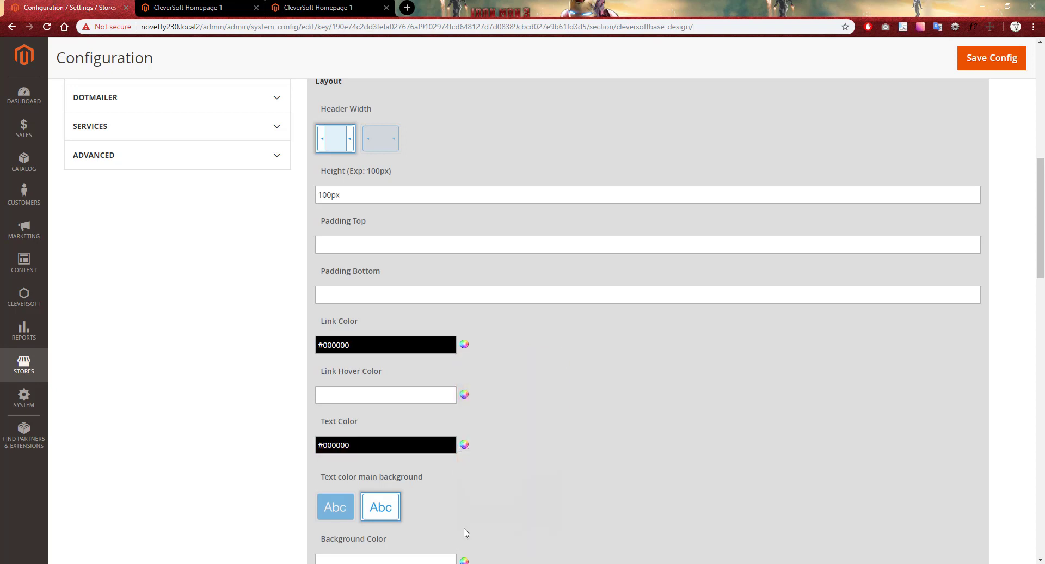
scroll(730, 230, "down", 5)
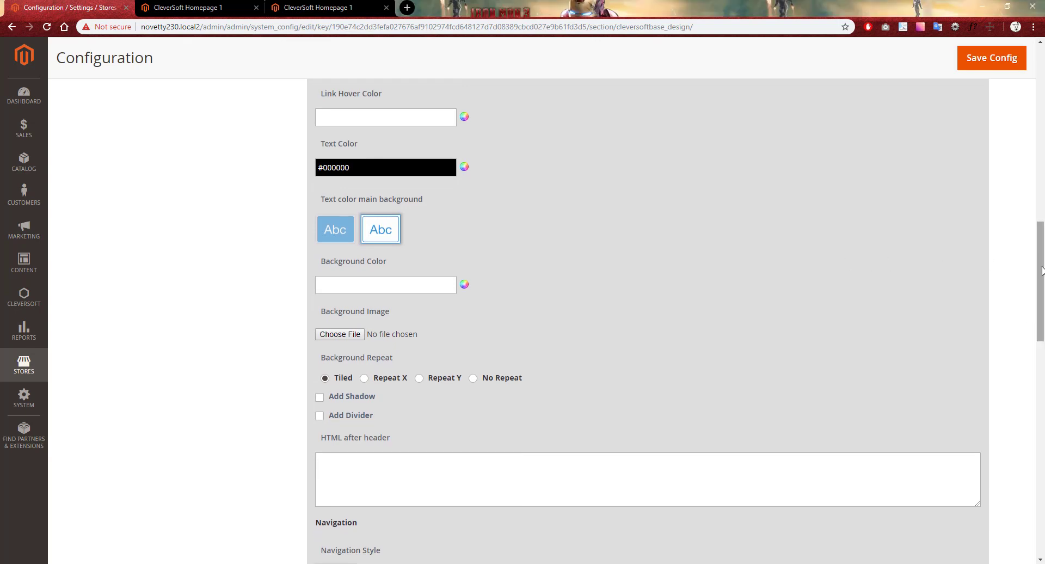
left_click_drag(1041, 279, 1042, 109)
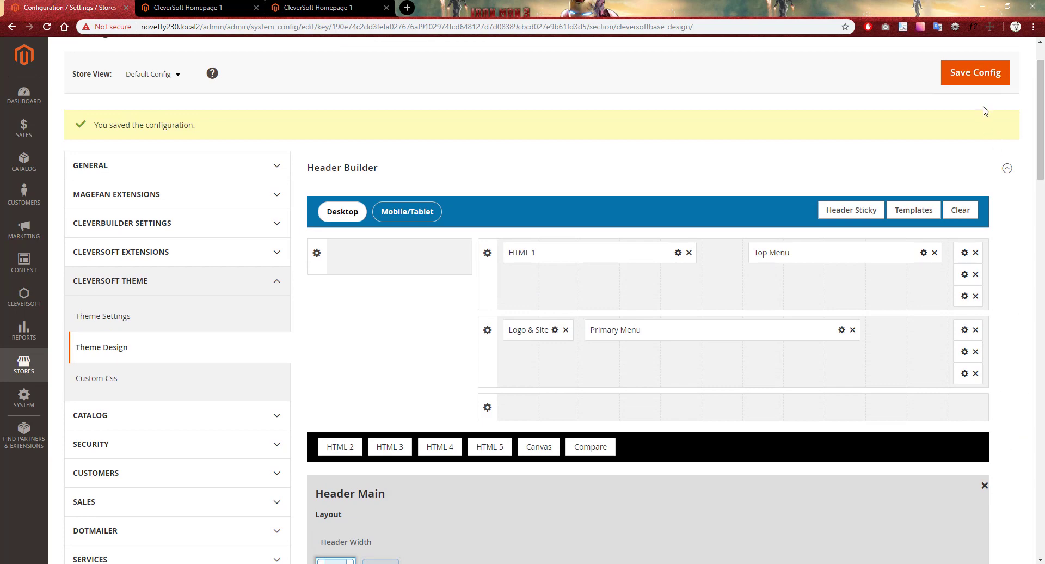
left_click(977, 75)
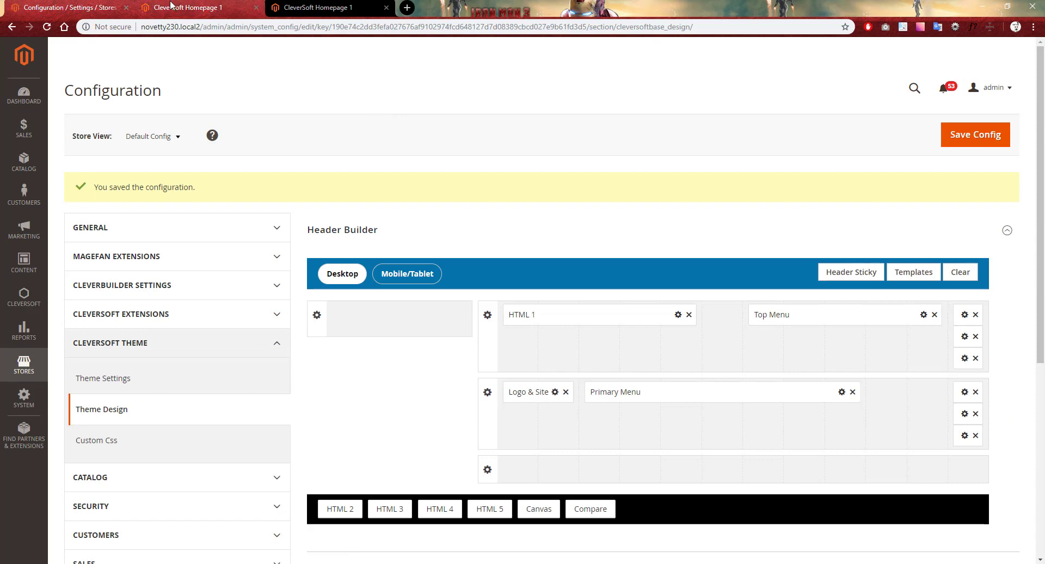
Step: Reload the local storefront and check the header's navigation menus, product search overlay, and language and currency switchers
left_click(170, 6)
left_click(47, 26)
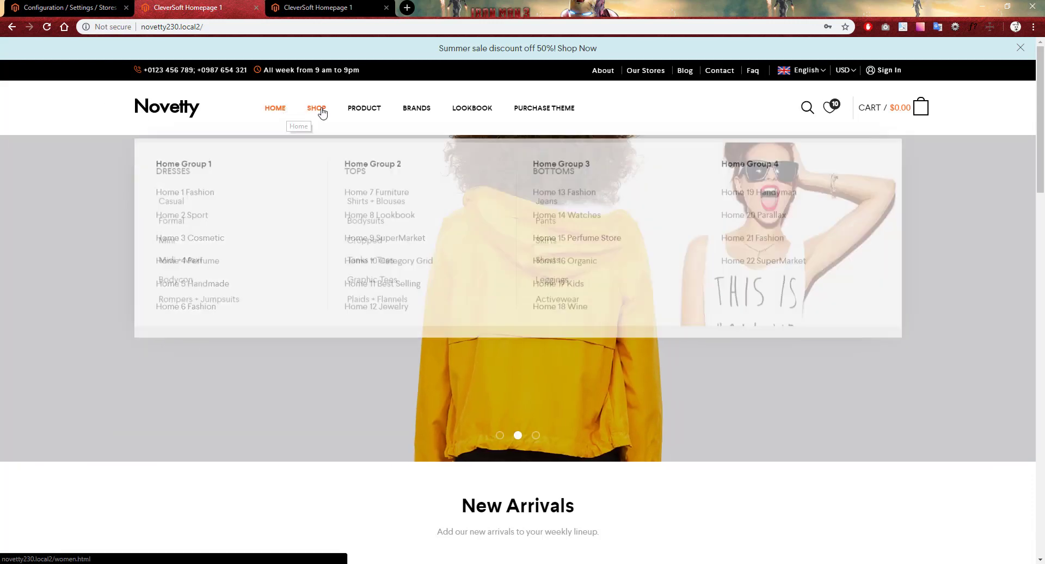
mouse_move(386, 113)
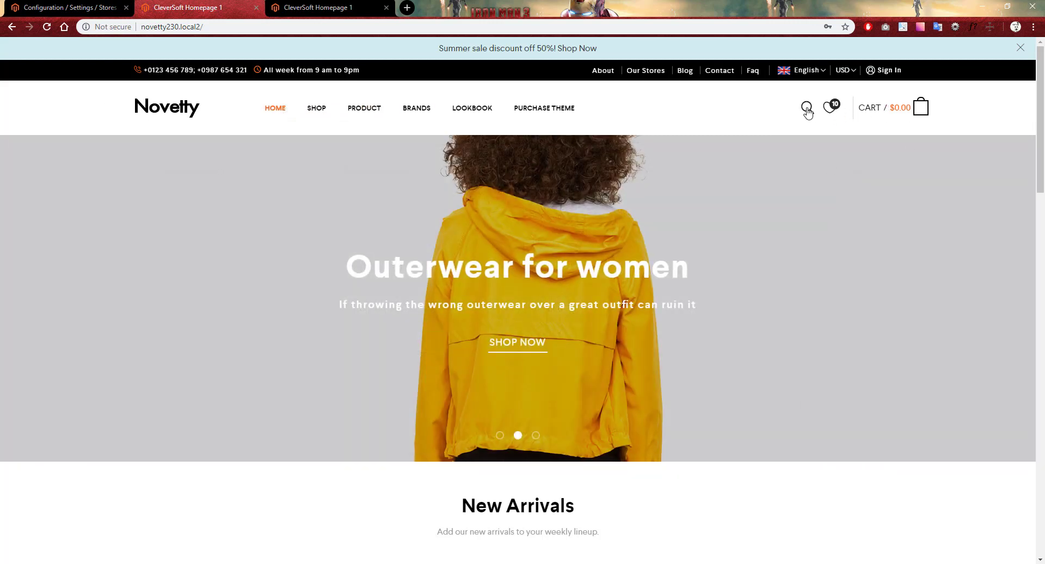
left_click(807, 108)
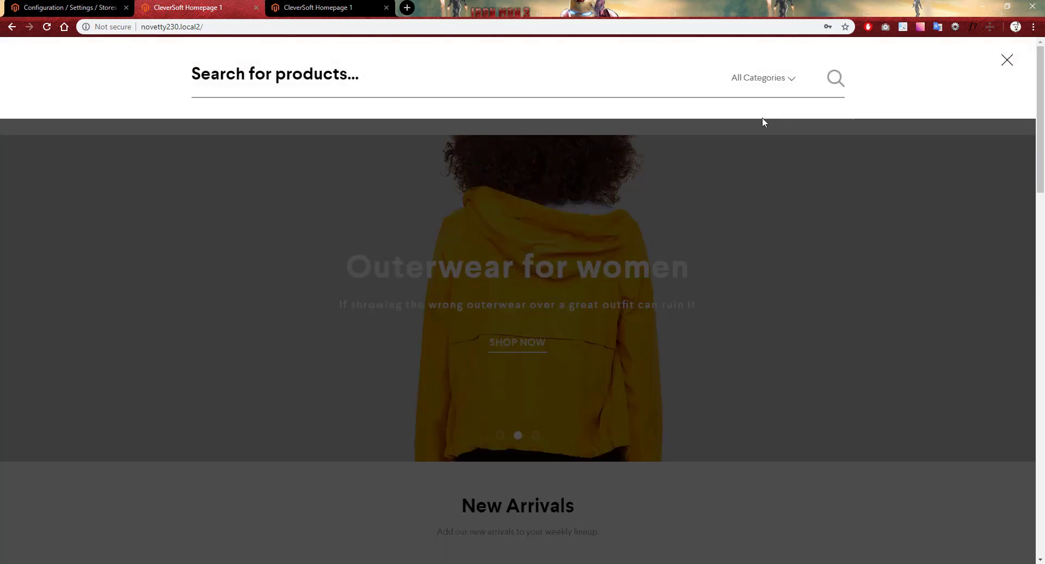
left_click(764, 79)
left_click(1007, 61)
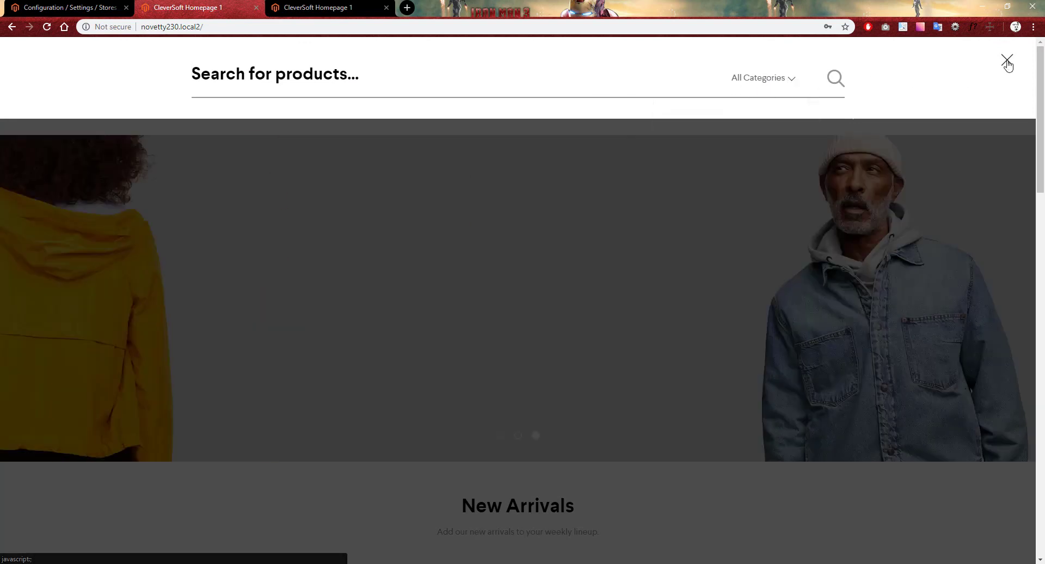
left_click(1007, 61)
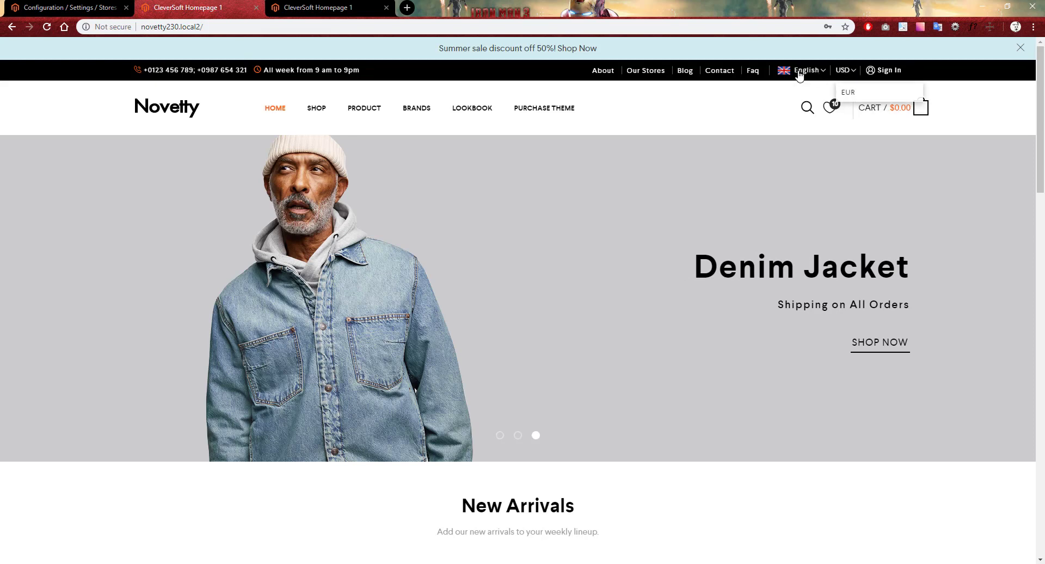
mouse_move(799, 74)
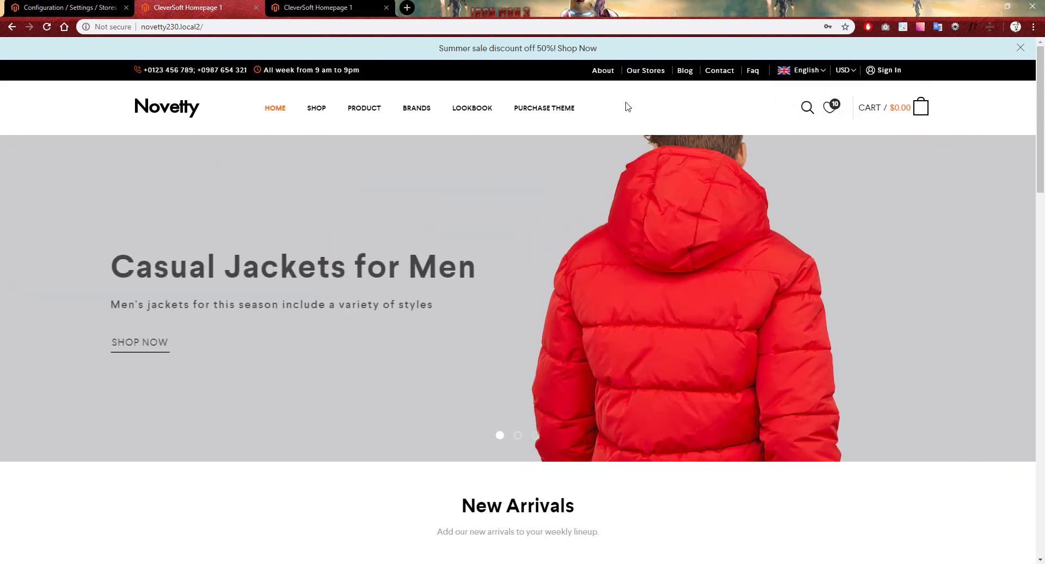
mouse_move(1039, 85)
left_mouse_down()
mouse_move(1040, 131)
mouse_move(1041, 85)
left_mouse_up()
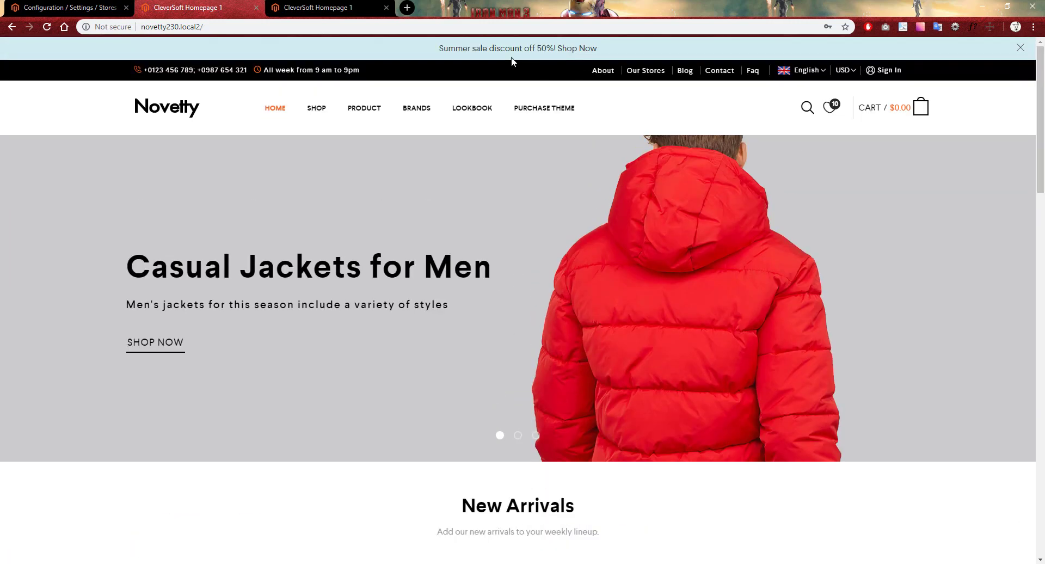
Step: Examine how the demo storefront's header behaves while the page scrolls
left_click(316, 9)
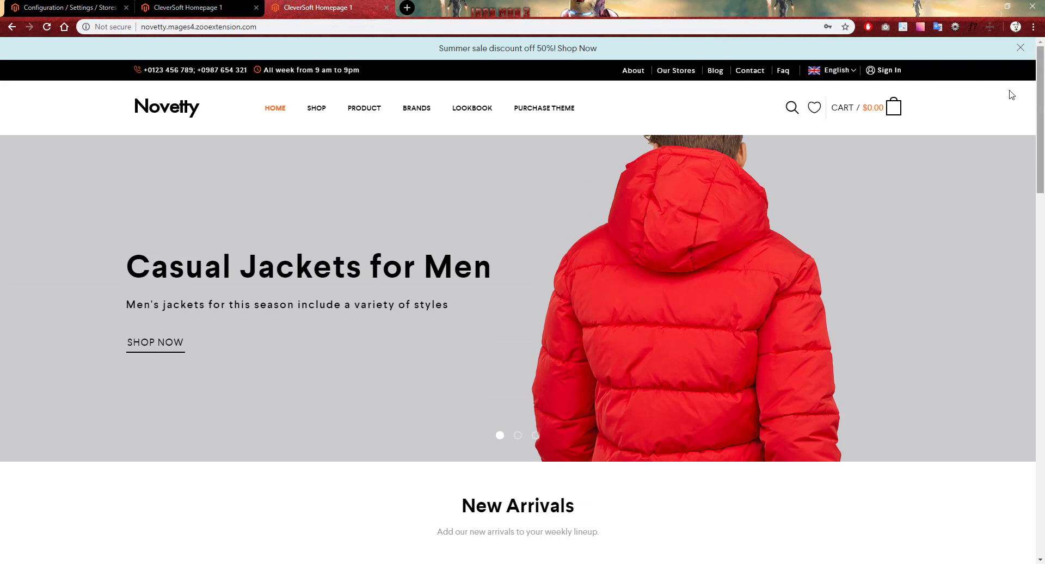
left_click_drag(1041, 90, 1042, 48)
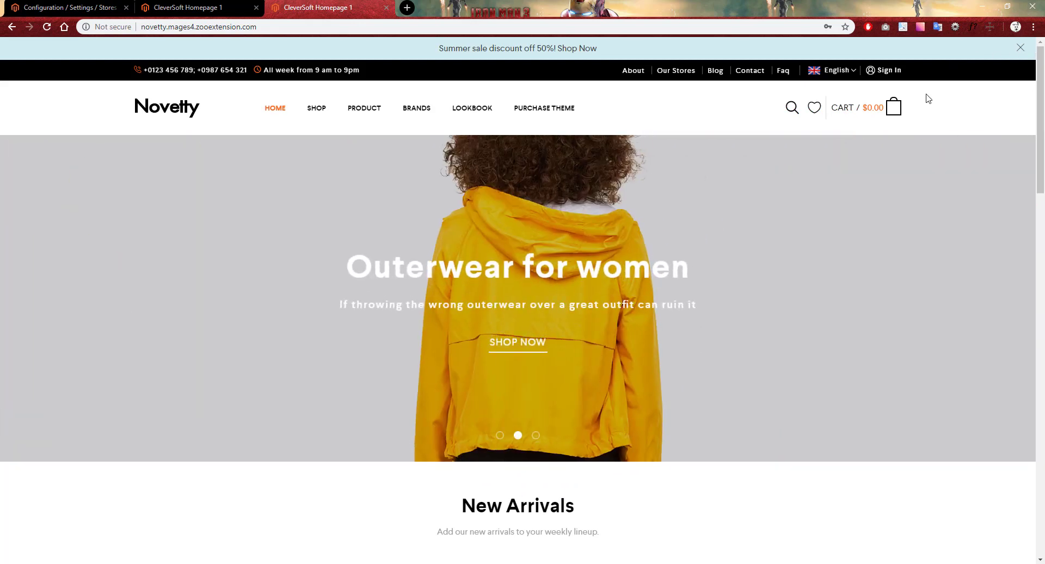
scroll(805, 50, "down", 2)
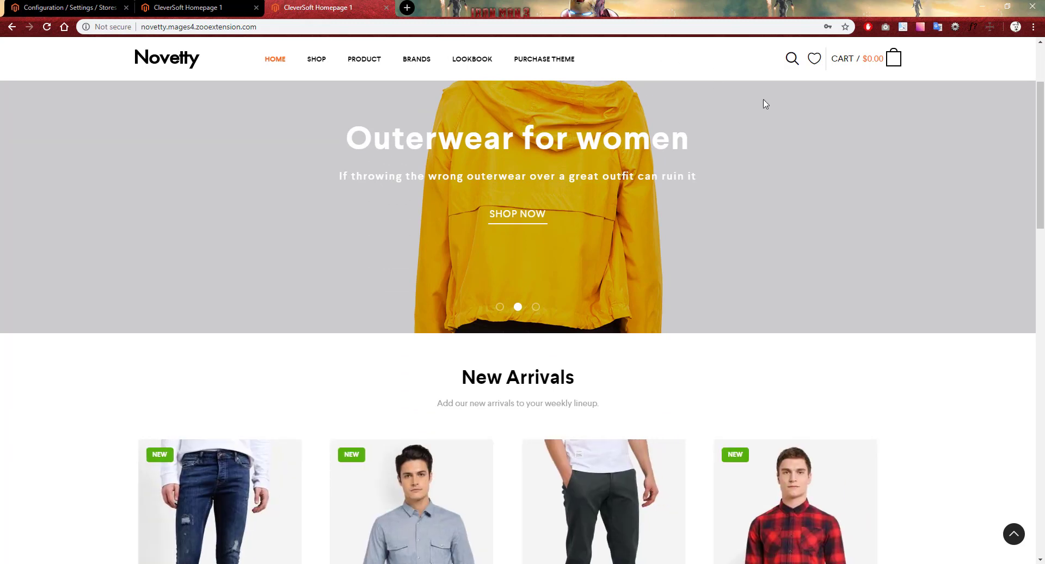
scroll(1039, 99, "up", 2)
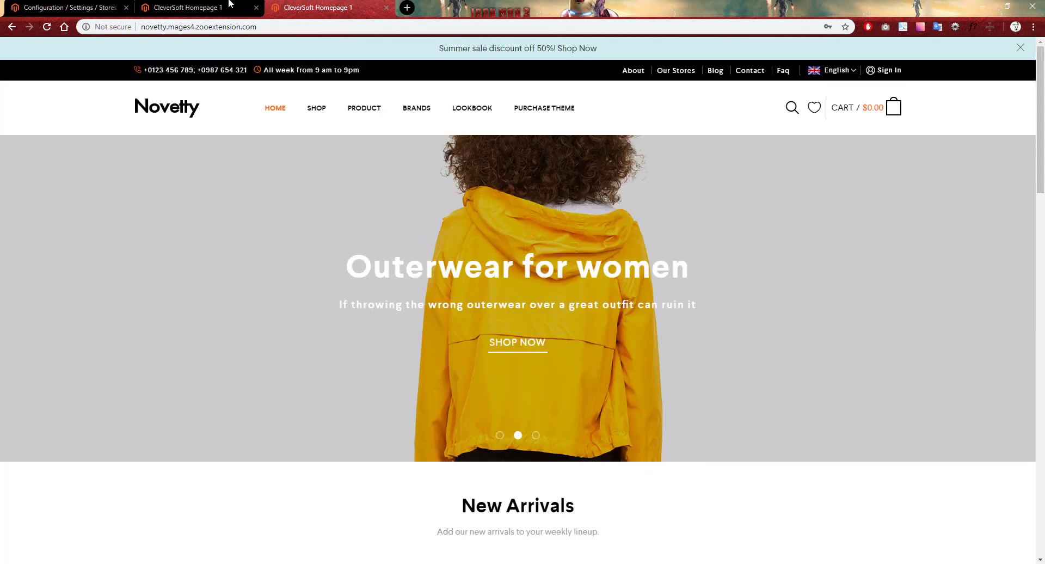
Step: In the builder's Sticky Header settings, enable Header Main - Sticky on Scroll and set the Header Main Sticky height to 80px
left_click(49, 13)
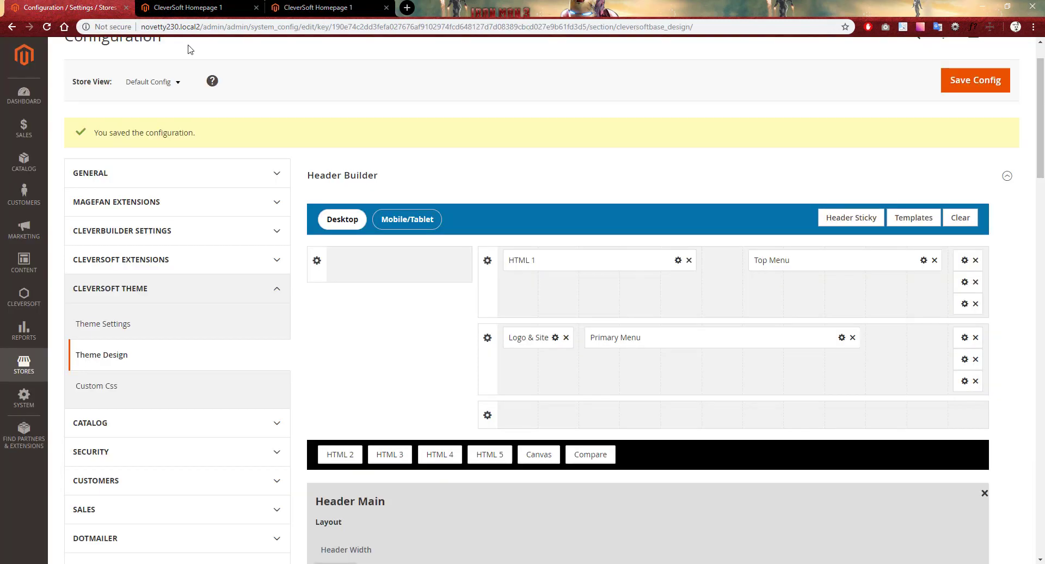
left_click(851, 219)
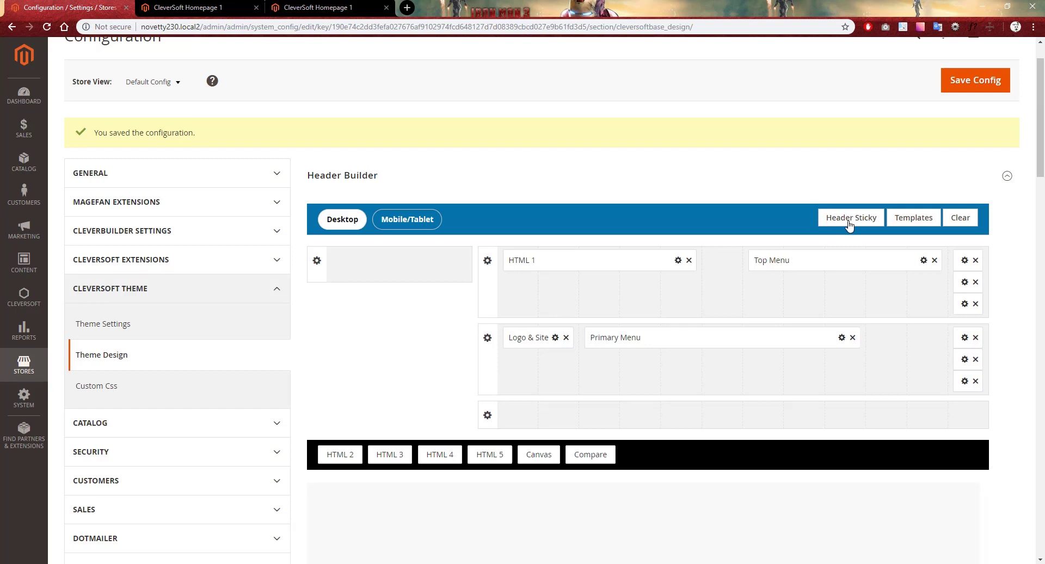
left_click_drag(1044, 134, 1040, 242)
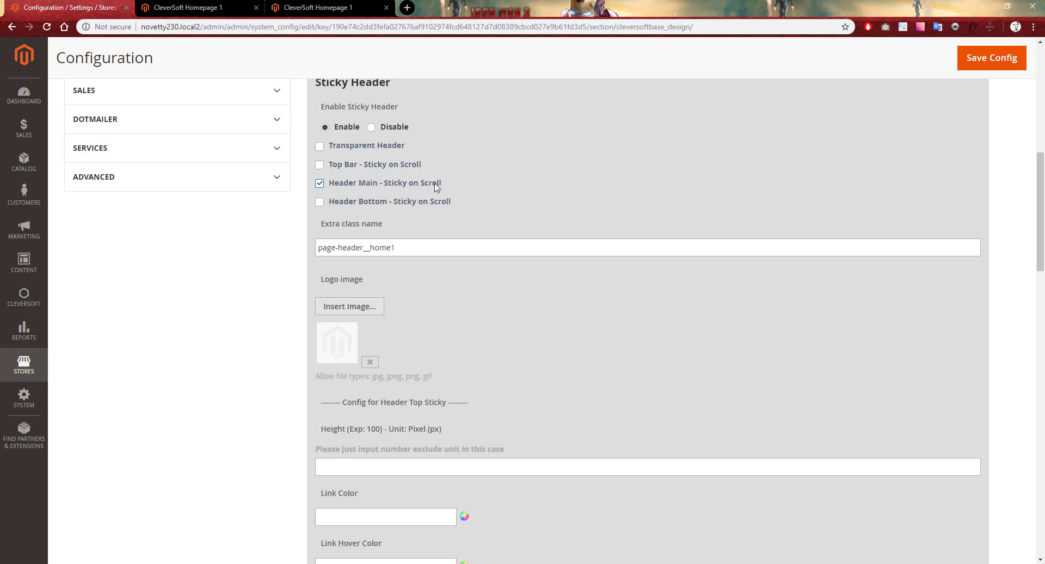
left_click_drag(1040, 208, 1041, 312)
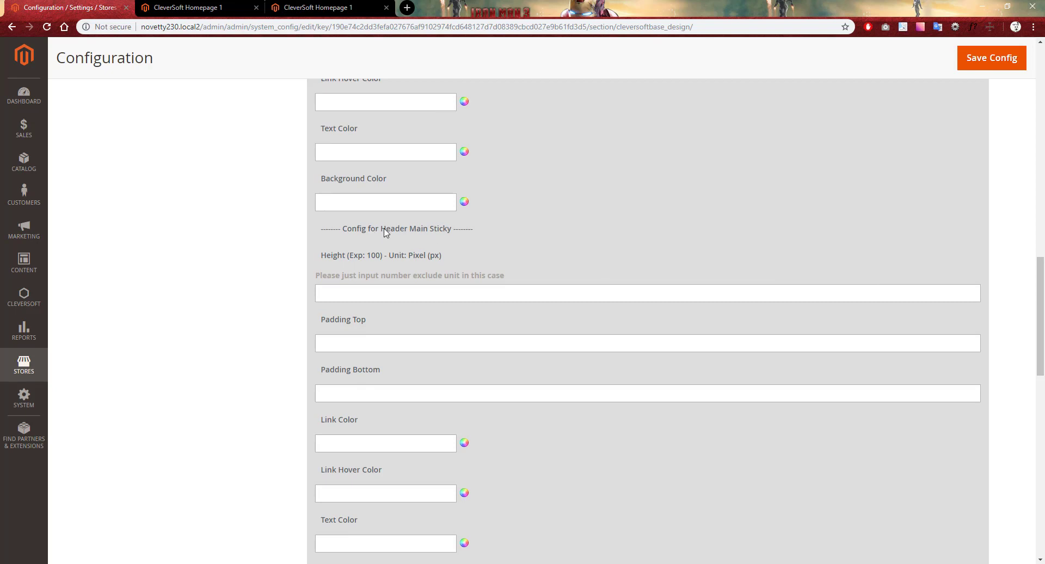
left_click(366, 290)
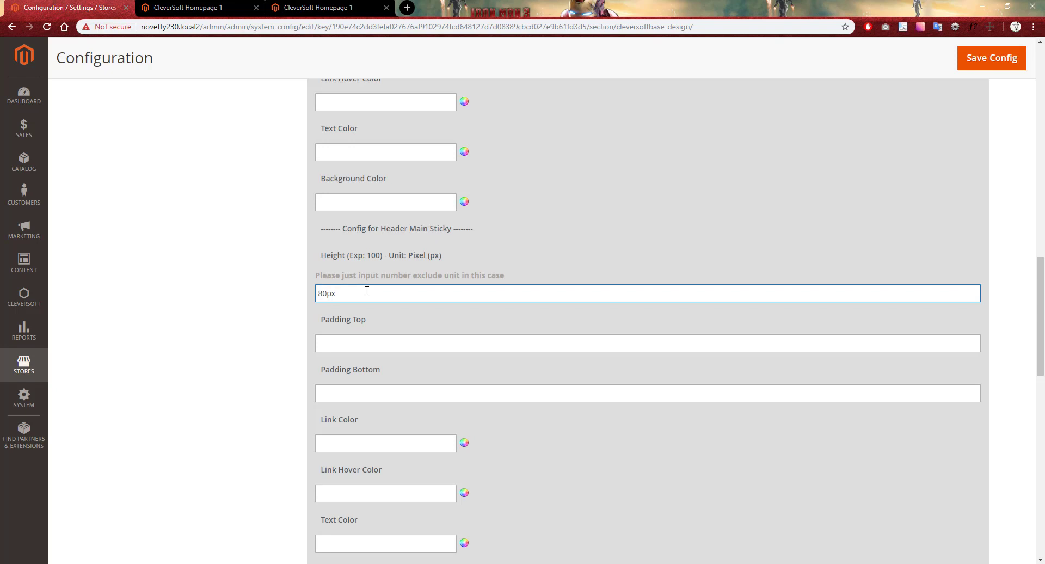
Step: Set the Header Main Sticky background color to #FFFFFF and save the configuration
left_click_drag(1041, 305, 1040, 342)
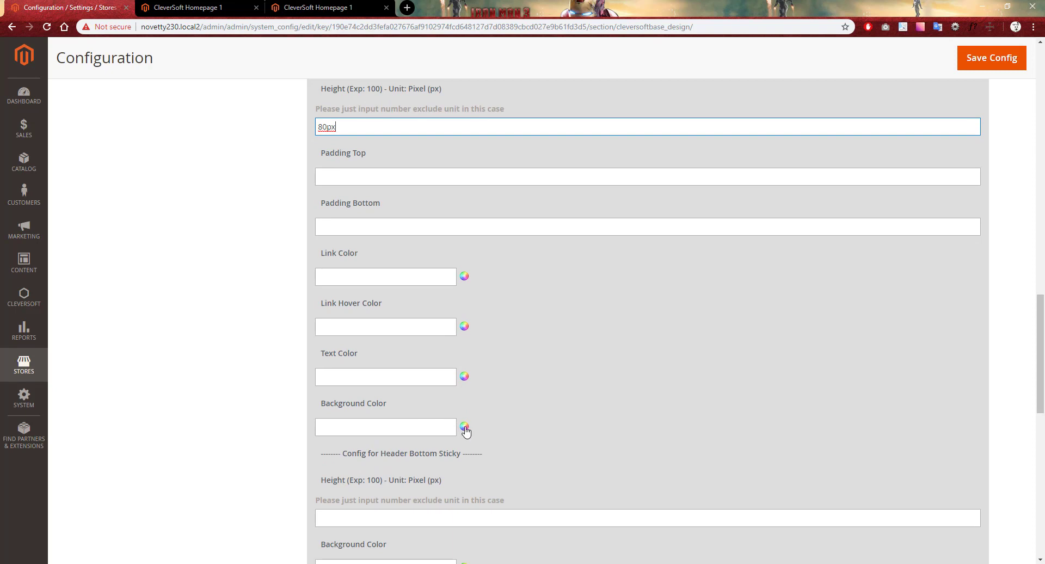
left_click(464, 427)
left_click(473, 512)
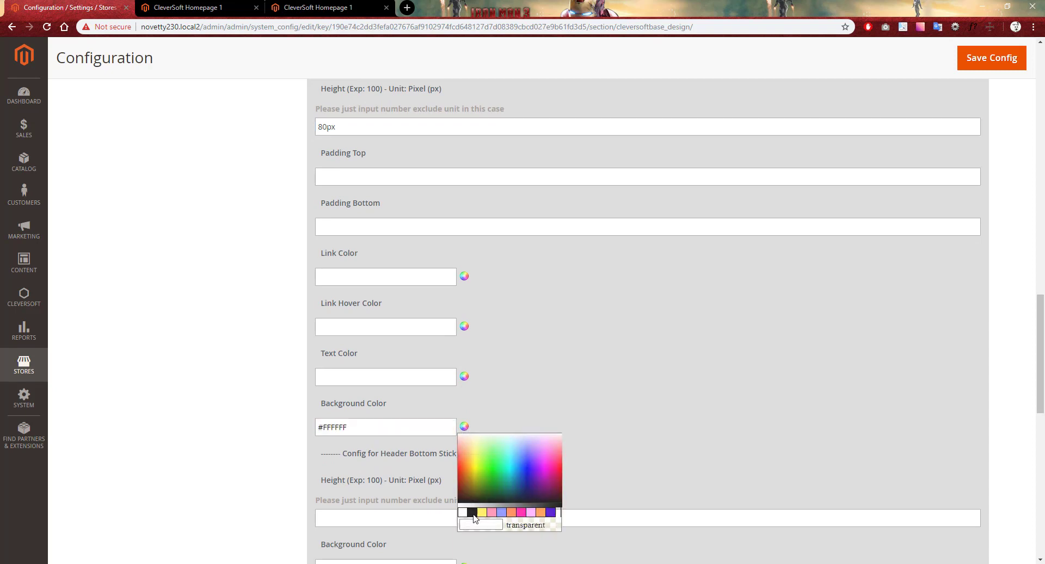
left_click(695, 411)
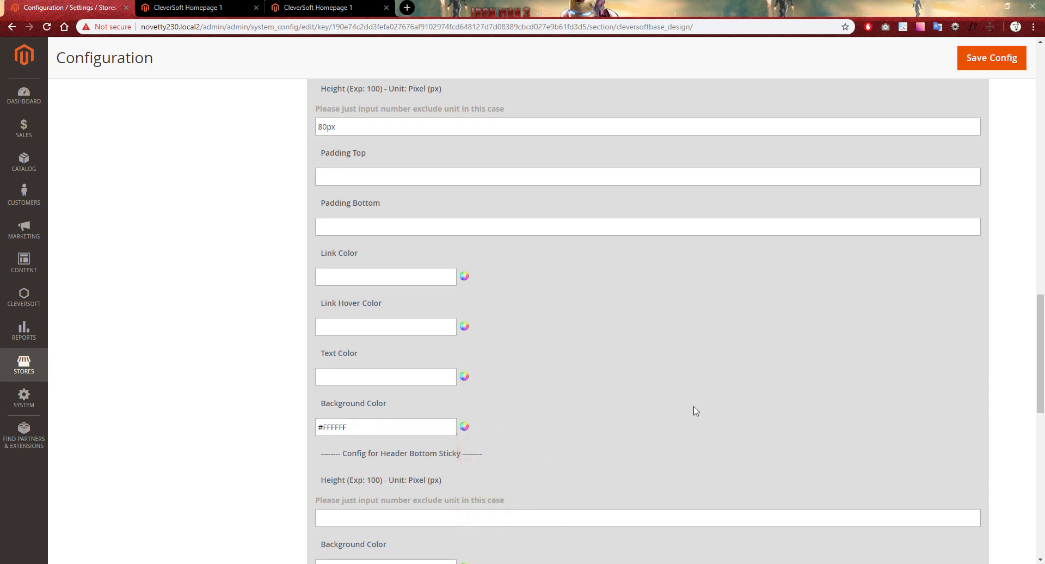
left_click(992, 63)
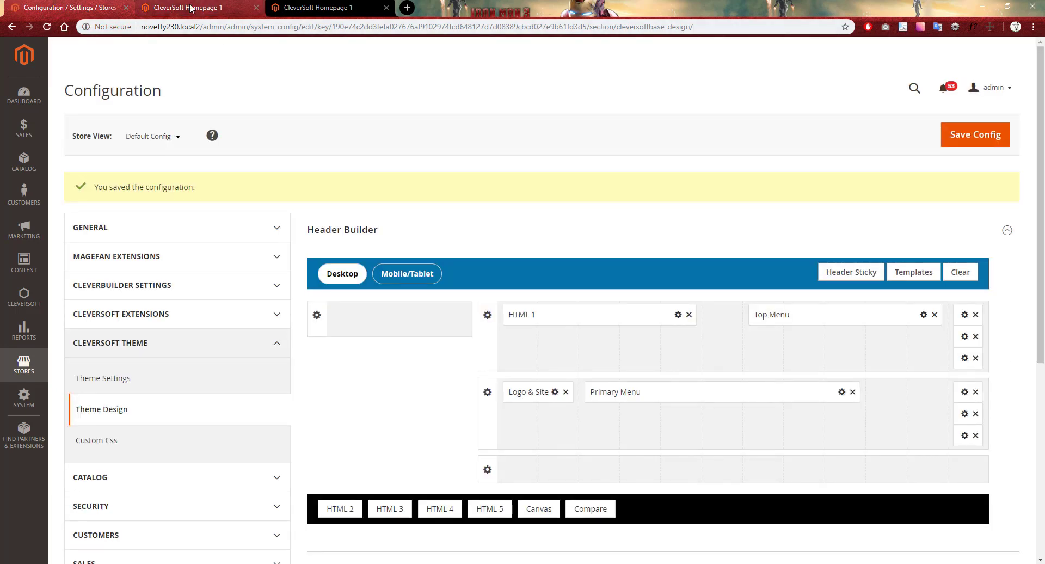
Step: Reload the local storefront and check the main header row's sticky behavior while scrolling the page
left_click(239, 8)
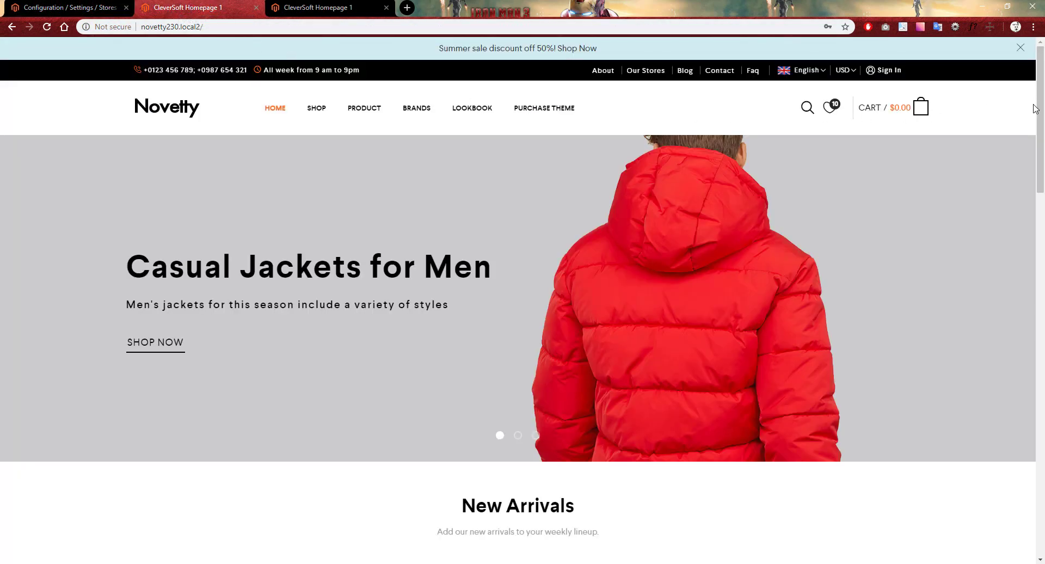
scroll(1034, 108, "down", 3)
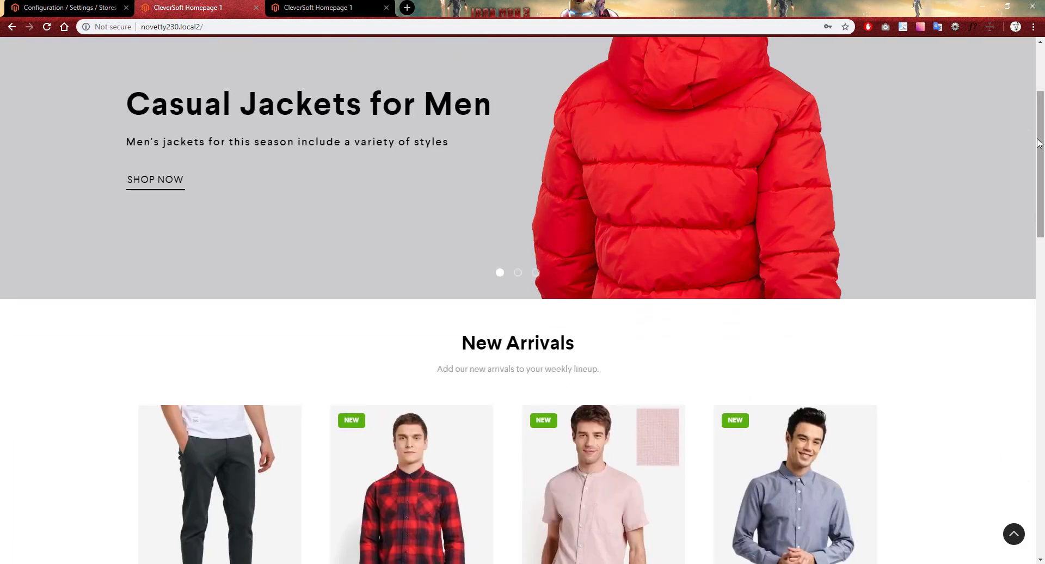
scroll(1036, 140, "up", 3)
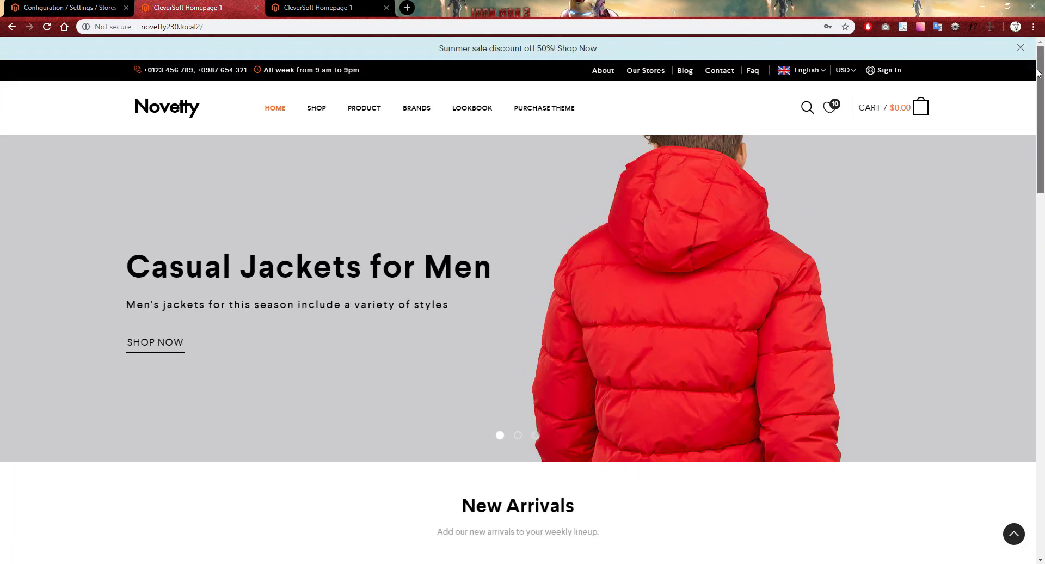
left_click(47, 26)
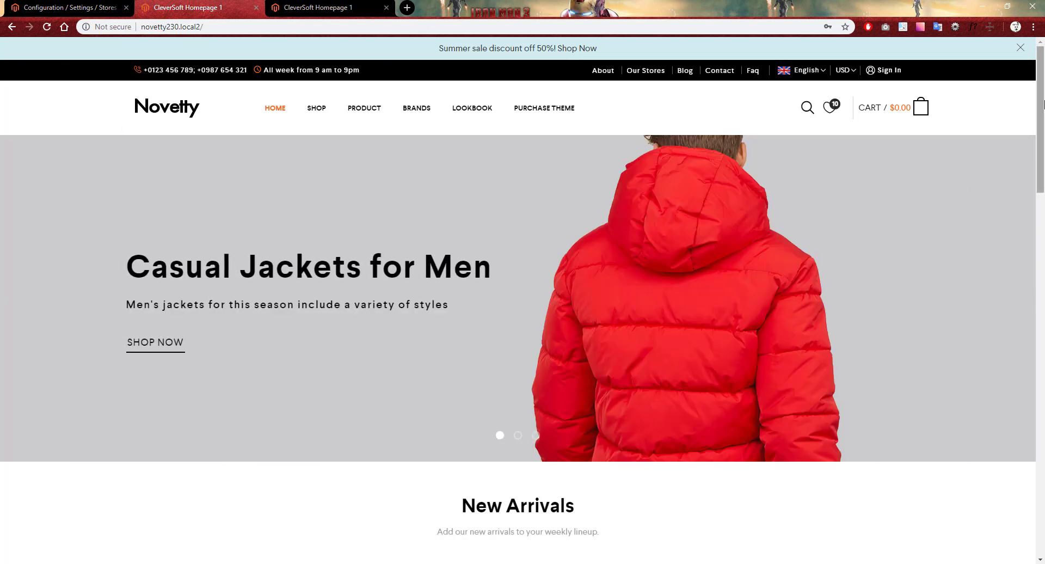
scroll(795, 87, "down", 3)
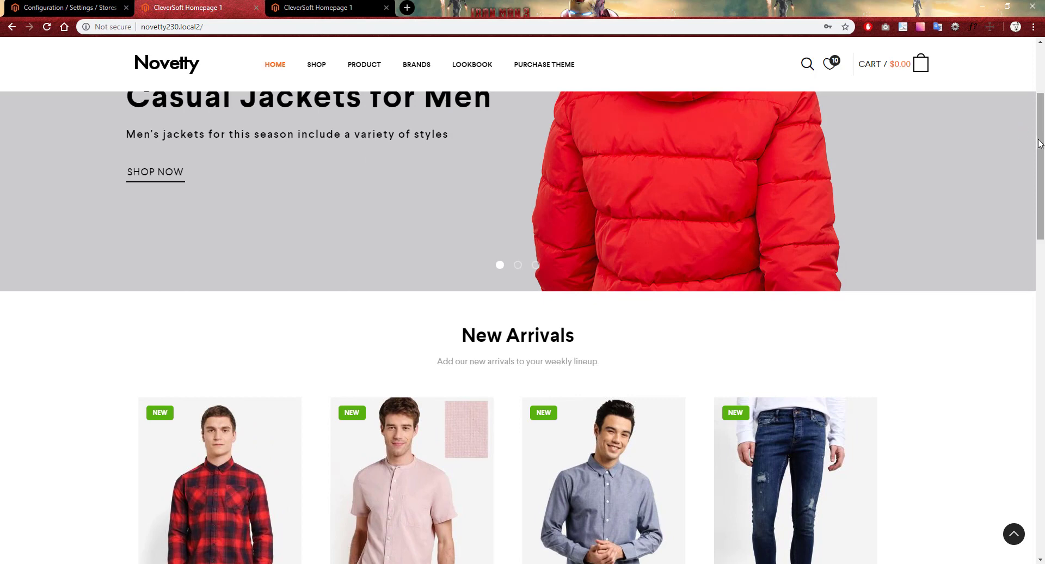
scroll(1033, 139, "up", 3)
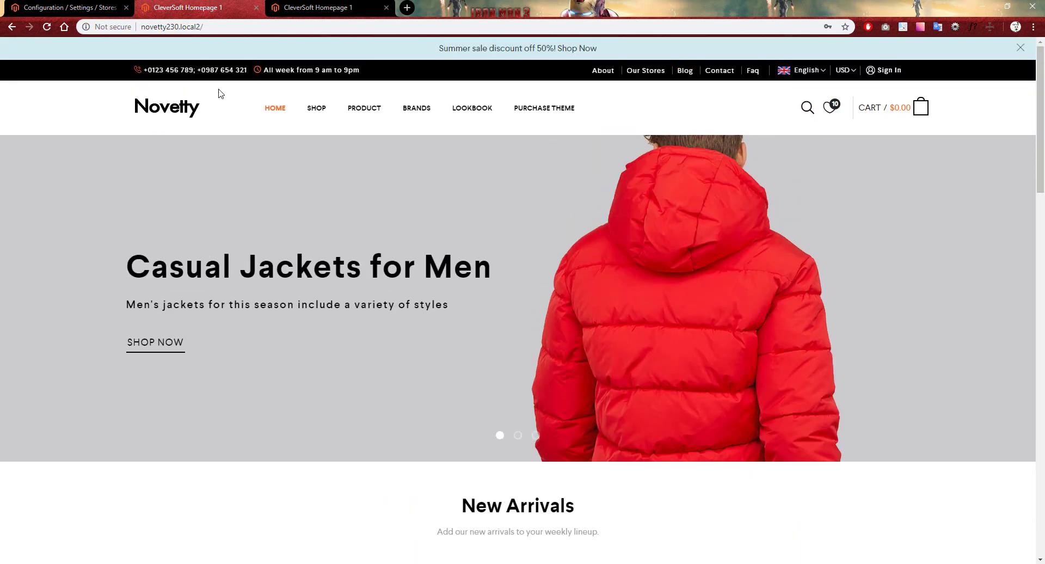